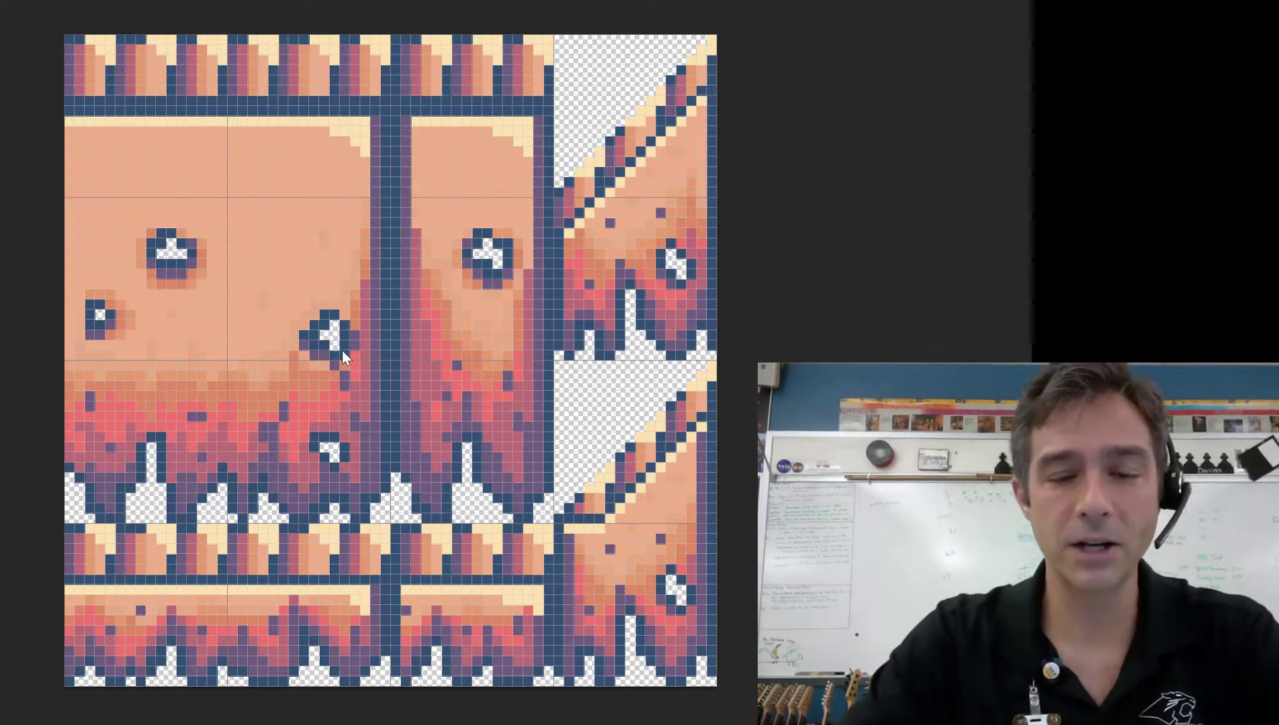
Examine the holes, shading and edge pixels of the orange tileset up close
{"action": "scroll", "coordinate": [316, 316], "scroll_direction": "up", "scroll_amount": 2}
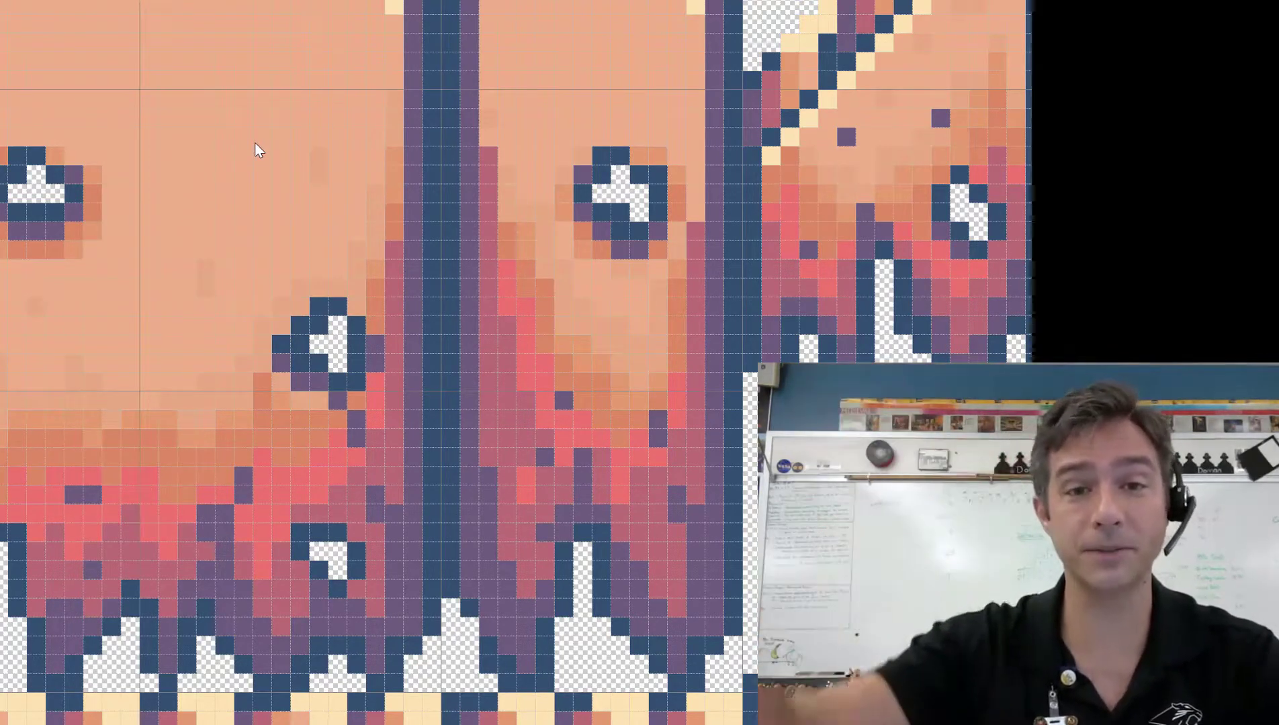
{"action": "left_click", "coordinate": [338, 359]}
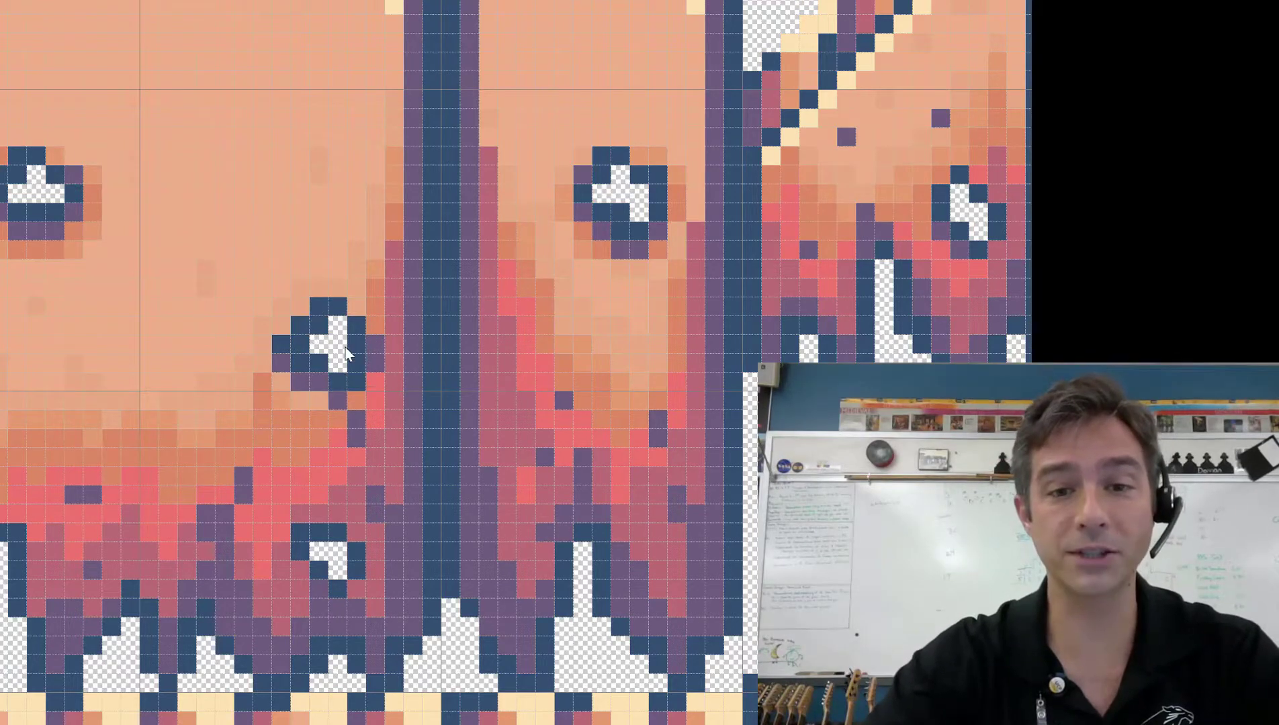
{"action": "left_click", "coordinate": [344, 347]}
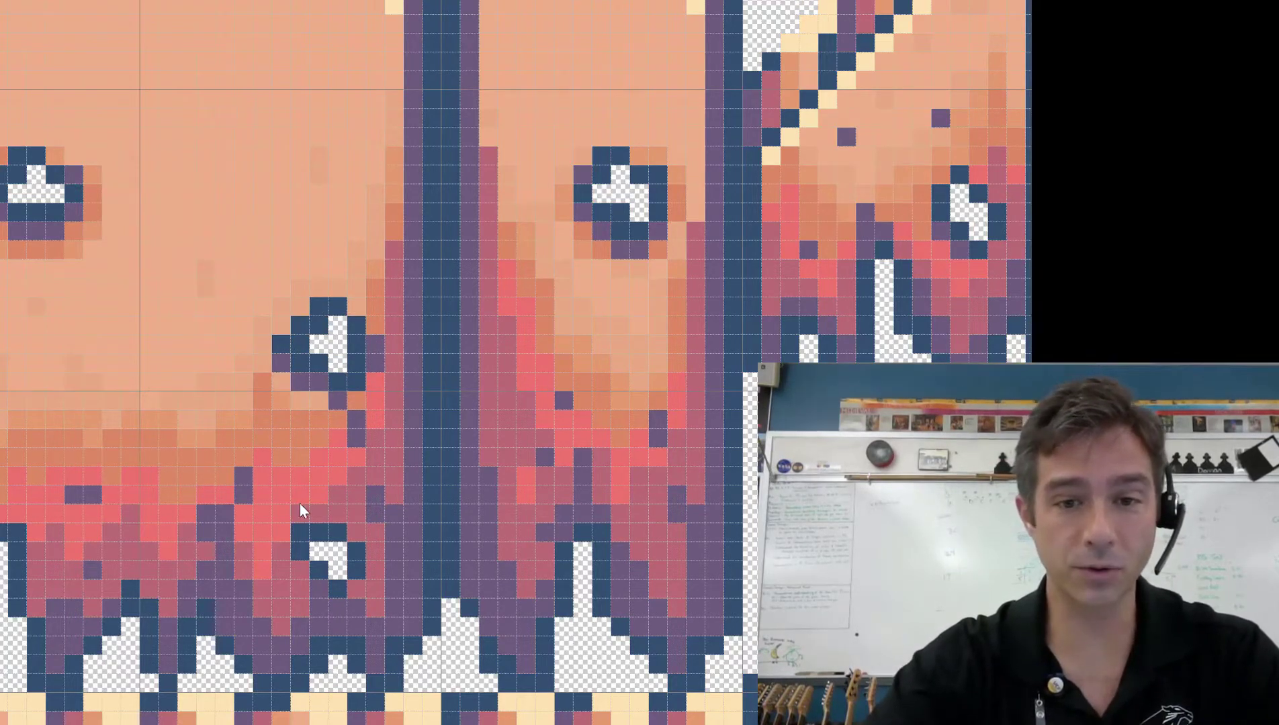
{"action": "left_click", "coordinate": [317, 455]}
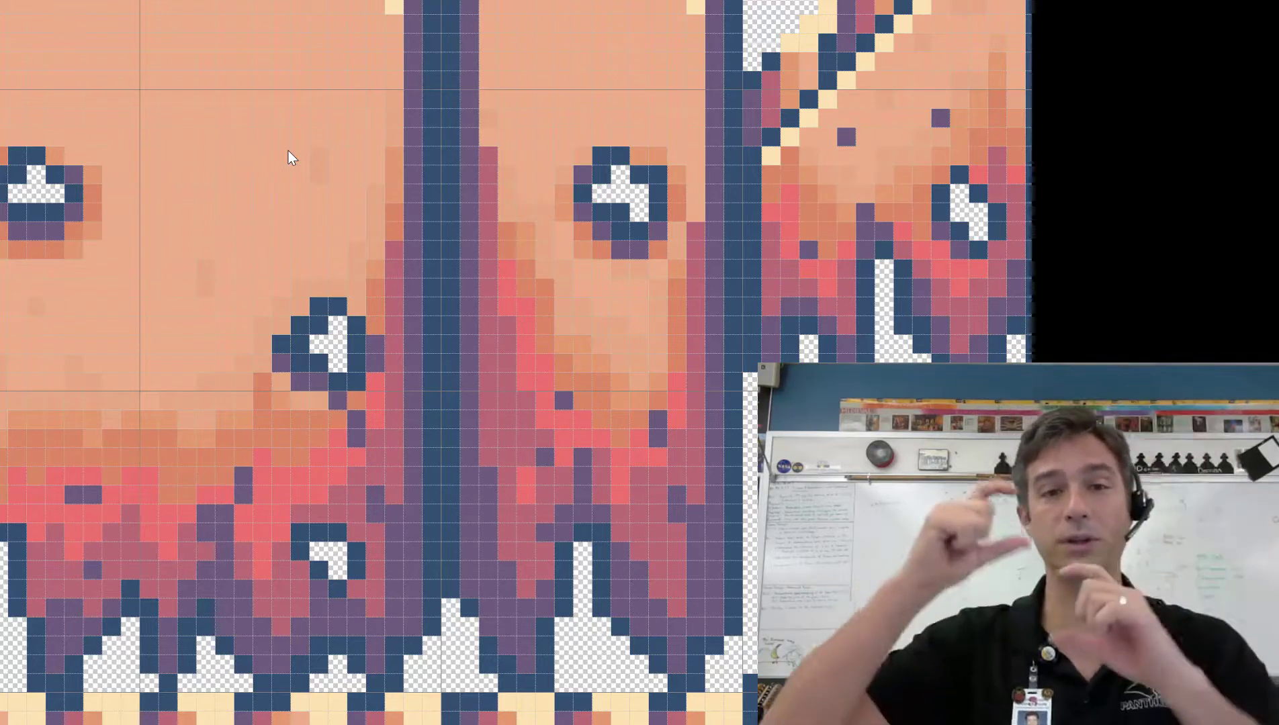
{"action": "left_click", "coordinate": [393, 342]}
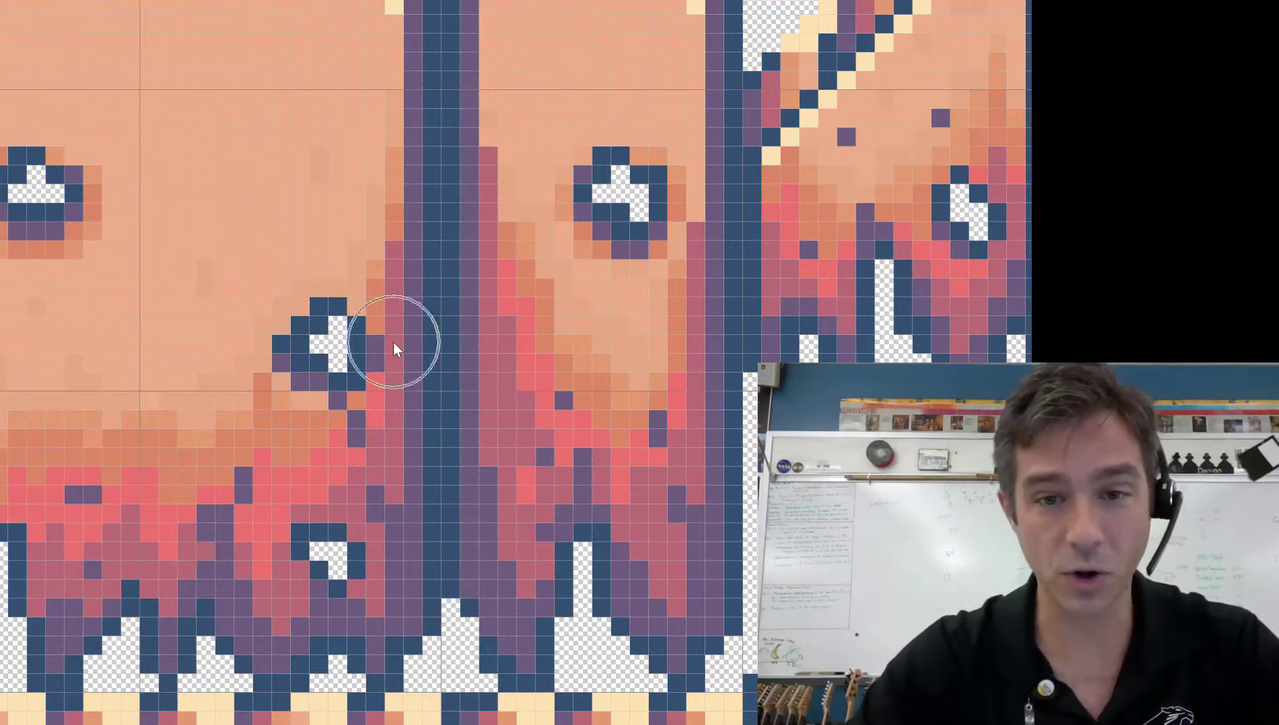
{"action": "left_click", "coordinate": [389, 62]}
{"action": "left_click", "coordinate": [387, 61]}
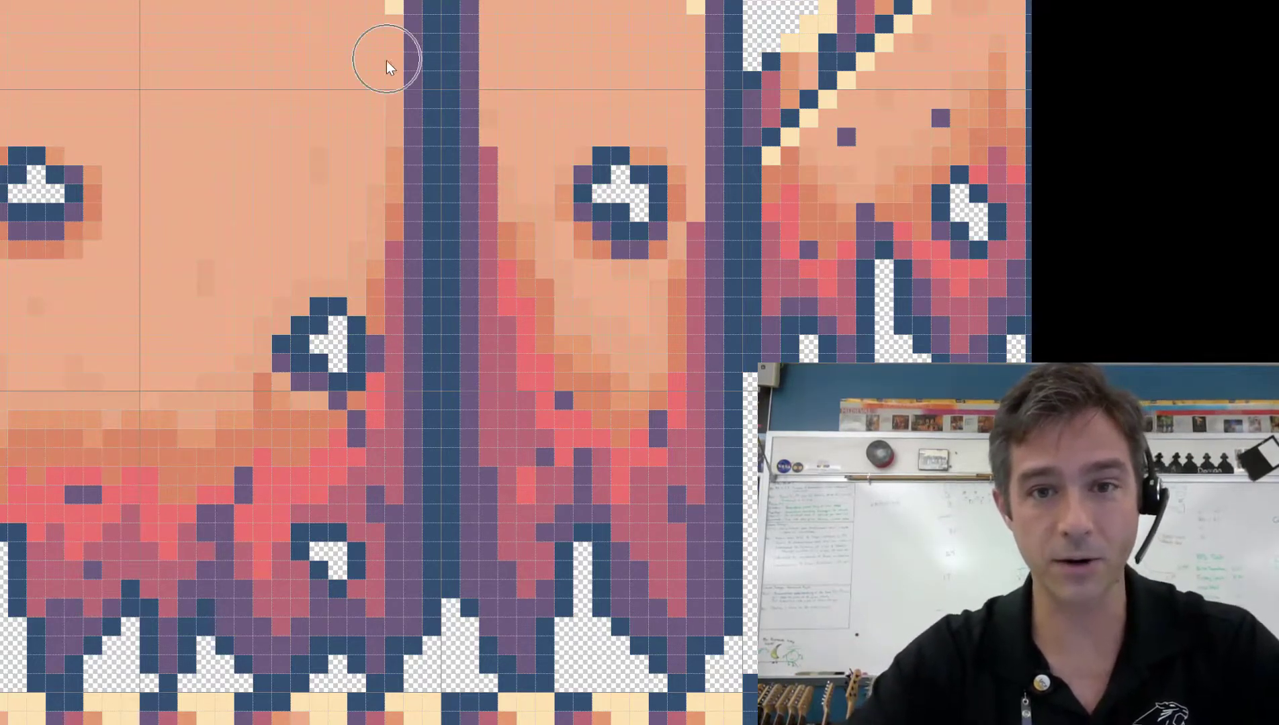
{"action": "scroll", "coordinate": [435, 184], "scroll_direction": "down", "scroll_amount": 3}
{"action": "scroll", "coordinate": [333, 209], "scroll_direction": "up", "scroll_amount": 2}
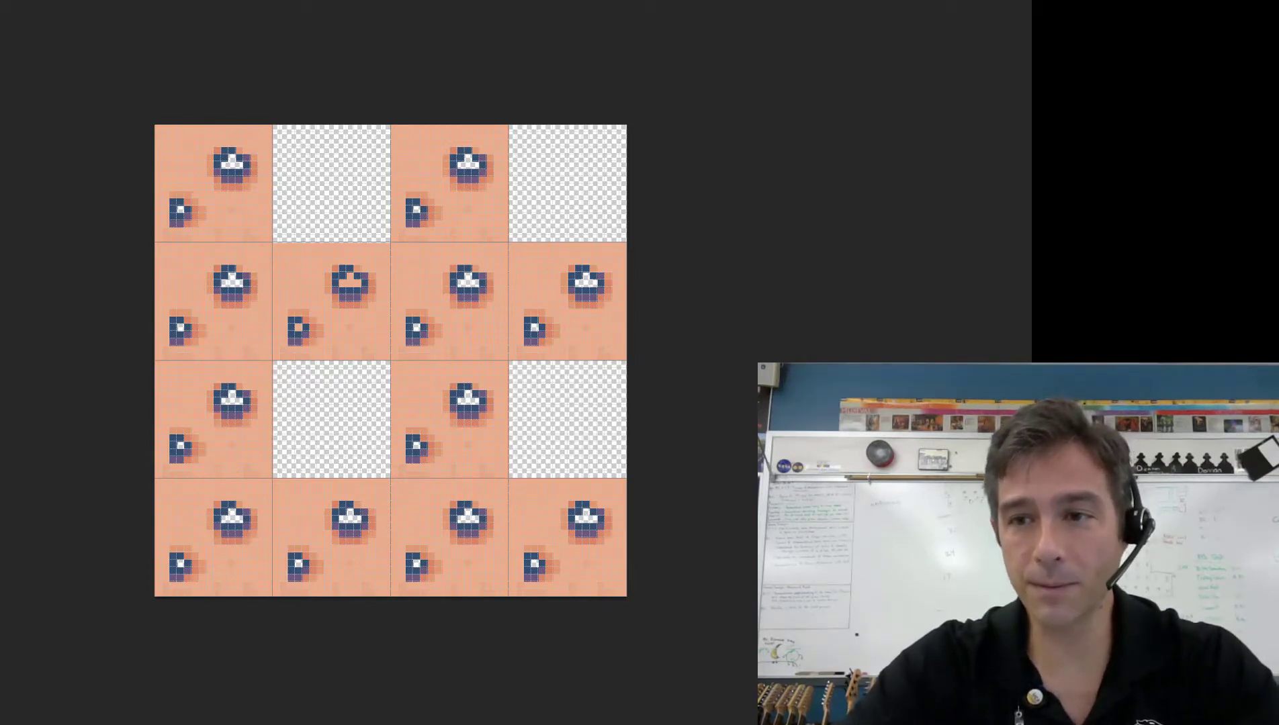
{"action": "key", "text": "ctrl+z"}
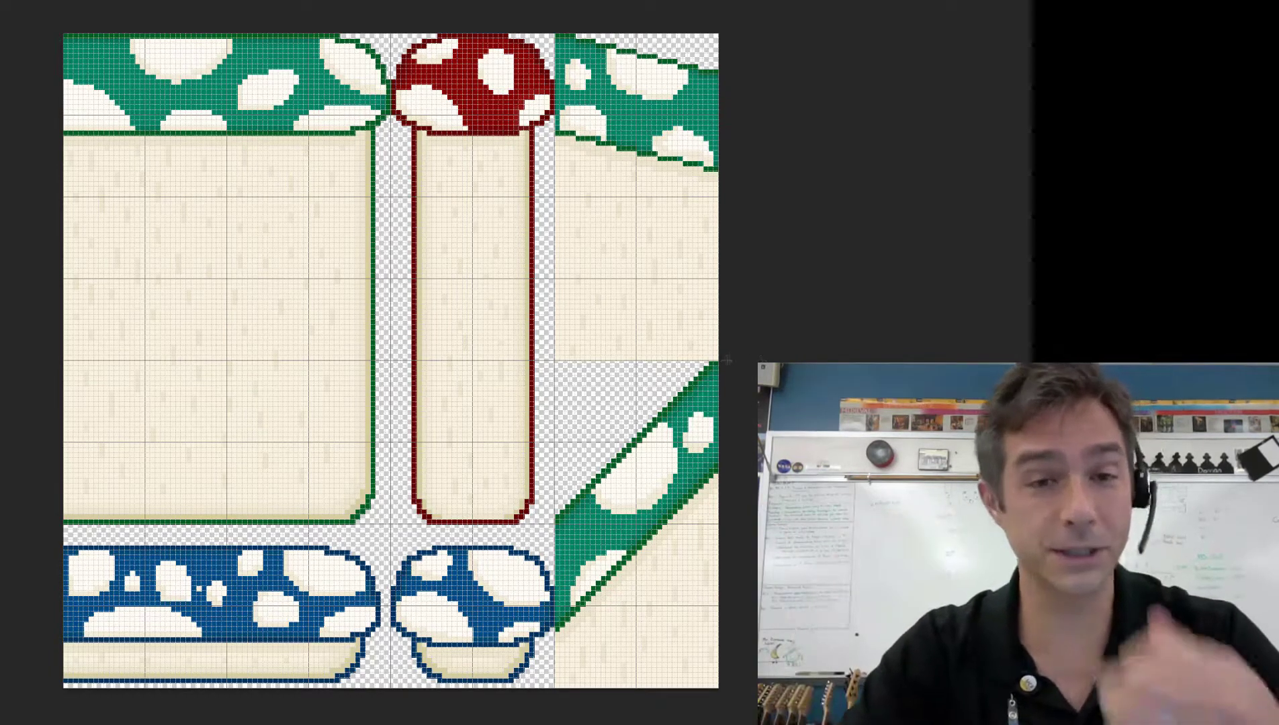
{"action": "key", "text": "bracketleft"}
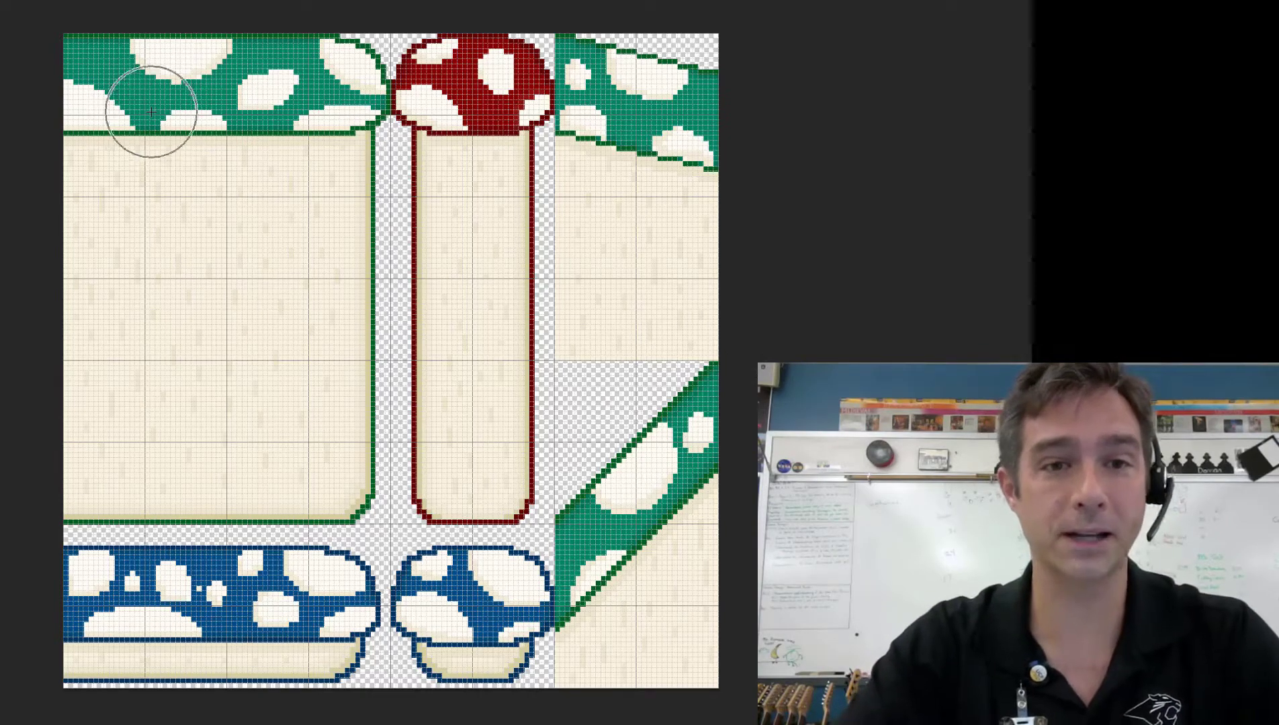
{"action": "key", "text": "m"}
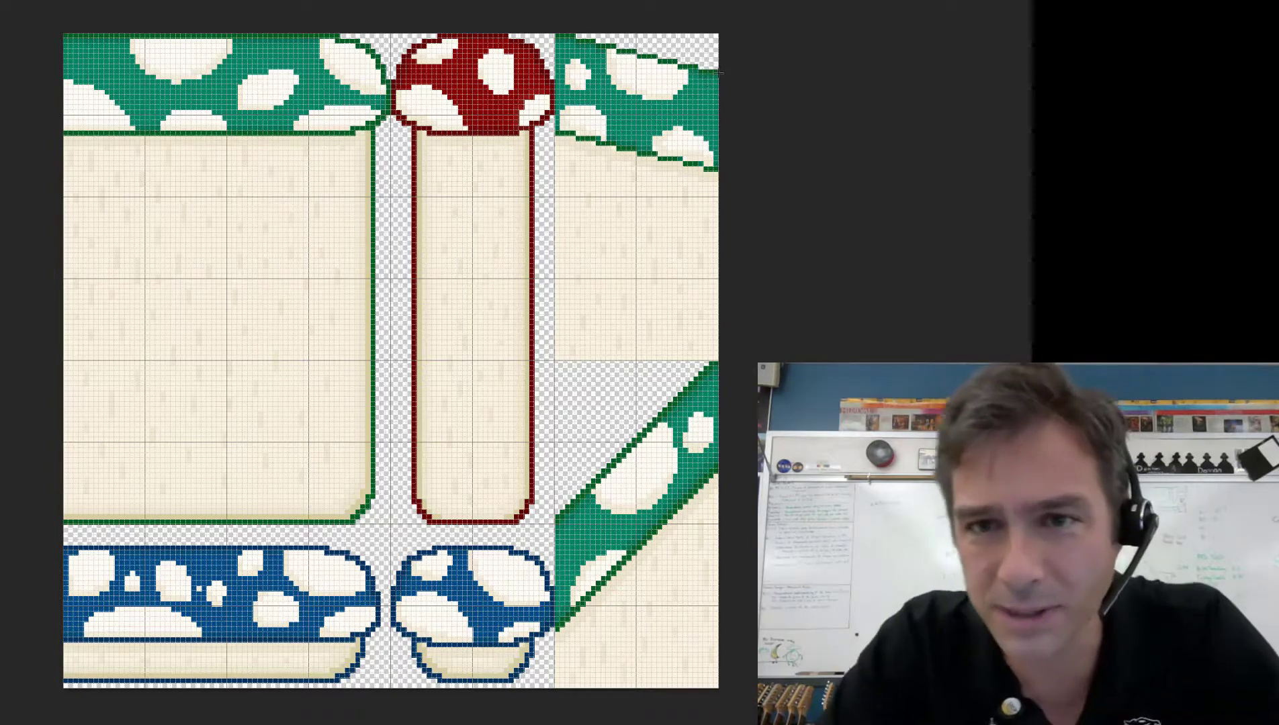
{"action": "key", "text": "e"}
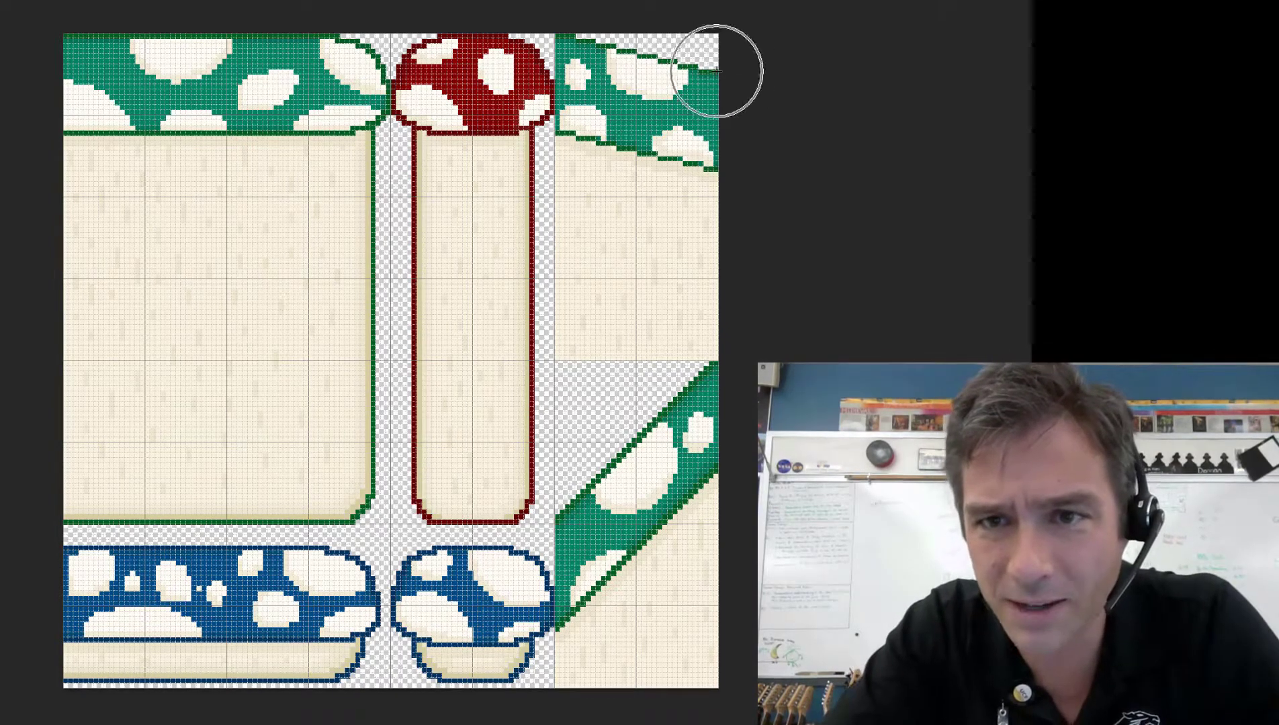
{"action": "key", "text": "b"}
{"action": "key", "text": "e"}
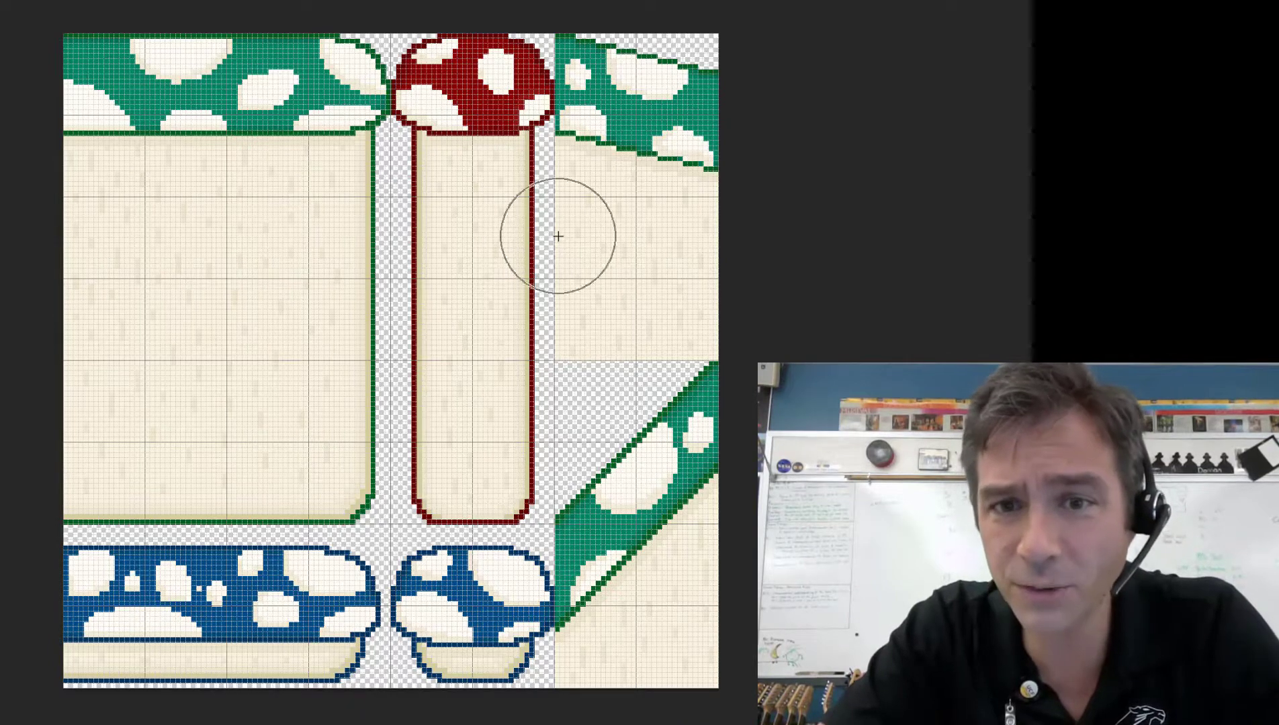
{"action": "key", "text": "b"}
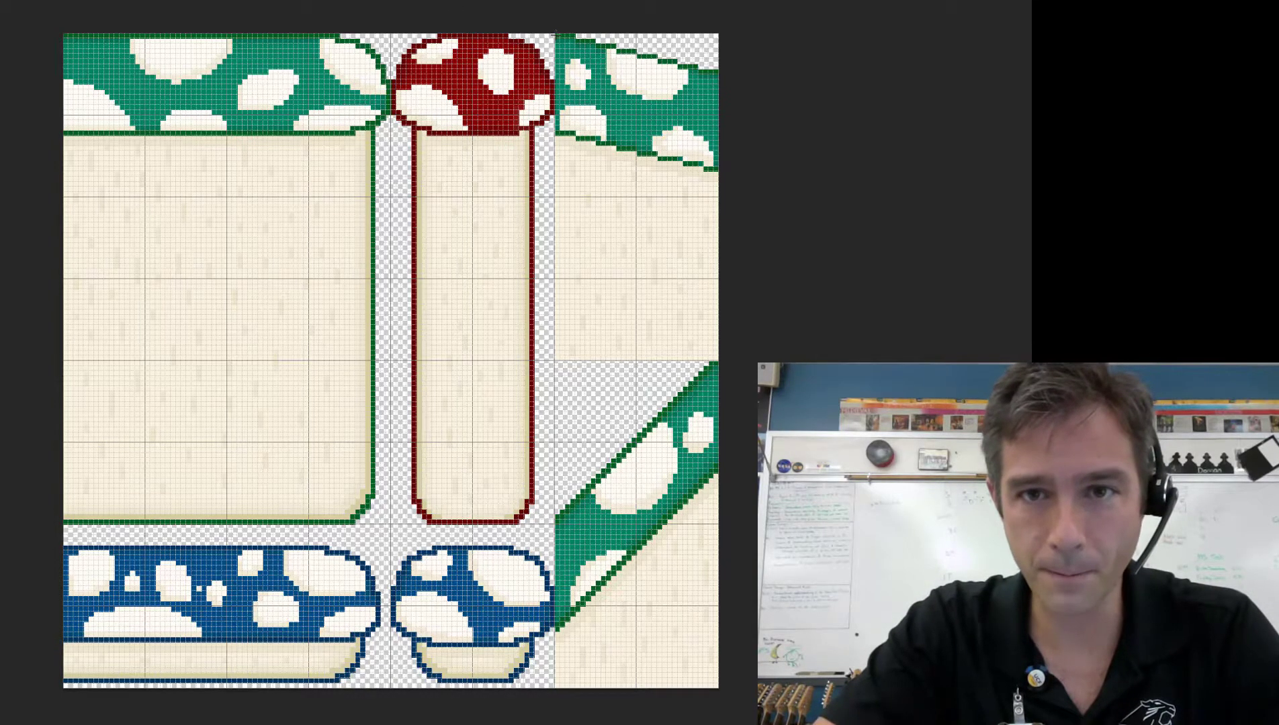
Copy the shallow green mushroom-cap slope tile to a new layer and place the copy directly below the original, partly covering the steep slope
{"action": "left_click_drag", "start_coordinate": [555, 33], "coordinate": [718, 196]}
{"action": "right_click", "coordinate": [692, 177]}
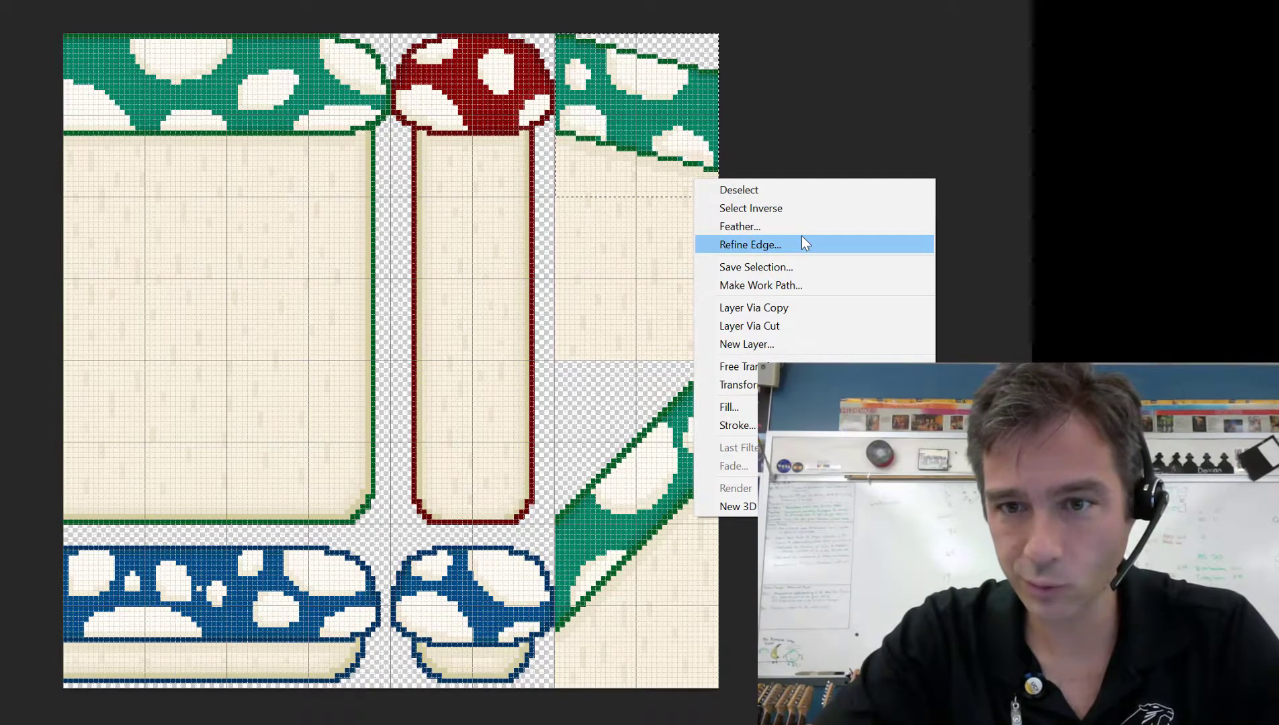
{"action": "left_click", "coordinate": [789, 308]}
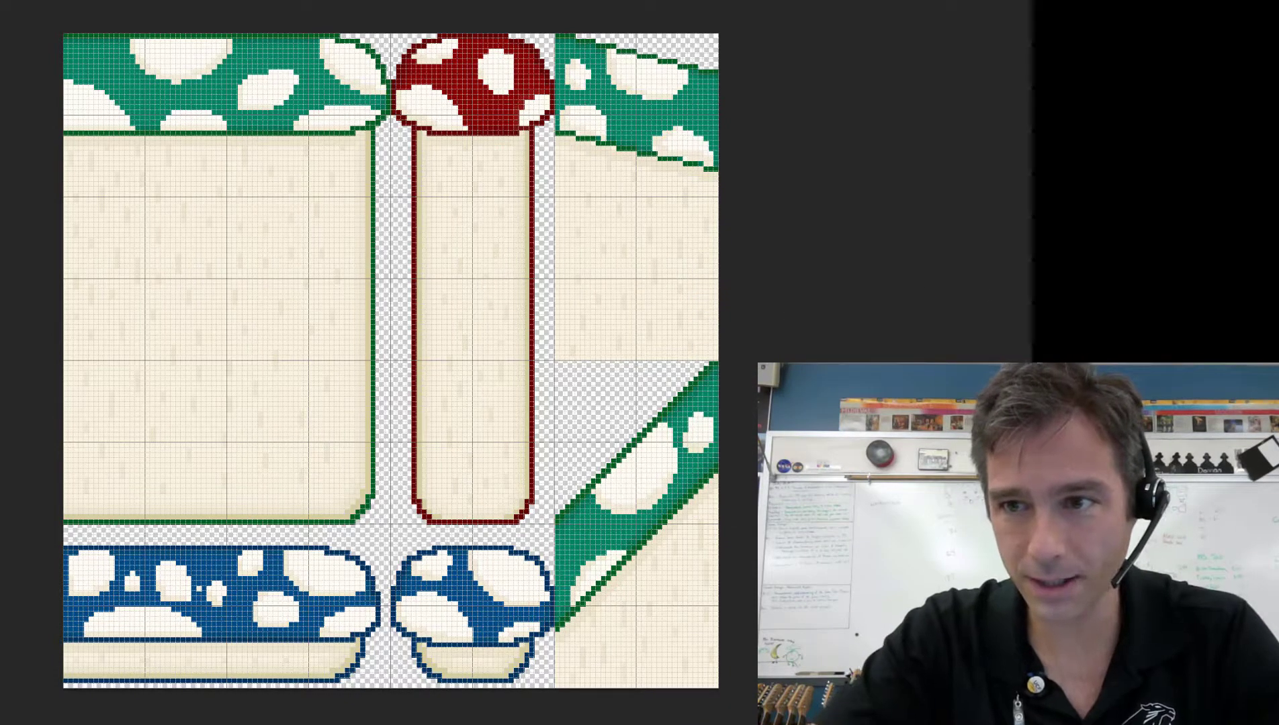
{"action": "left_click_drag", "start_coordinate": [677, 132], "coordinate": [677, 267]}
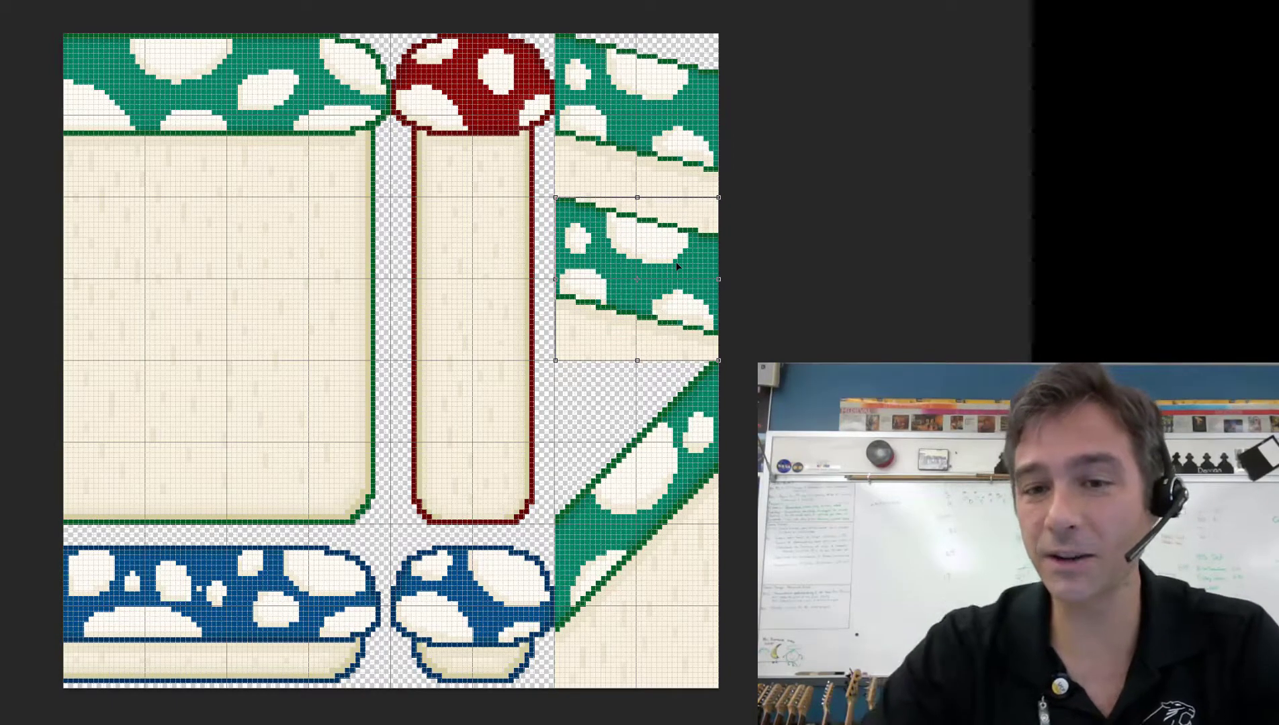
{"action": "left_click_drag", "start_coordinate": [631, 253], "coordinate": [660, 304]}
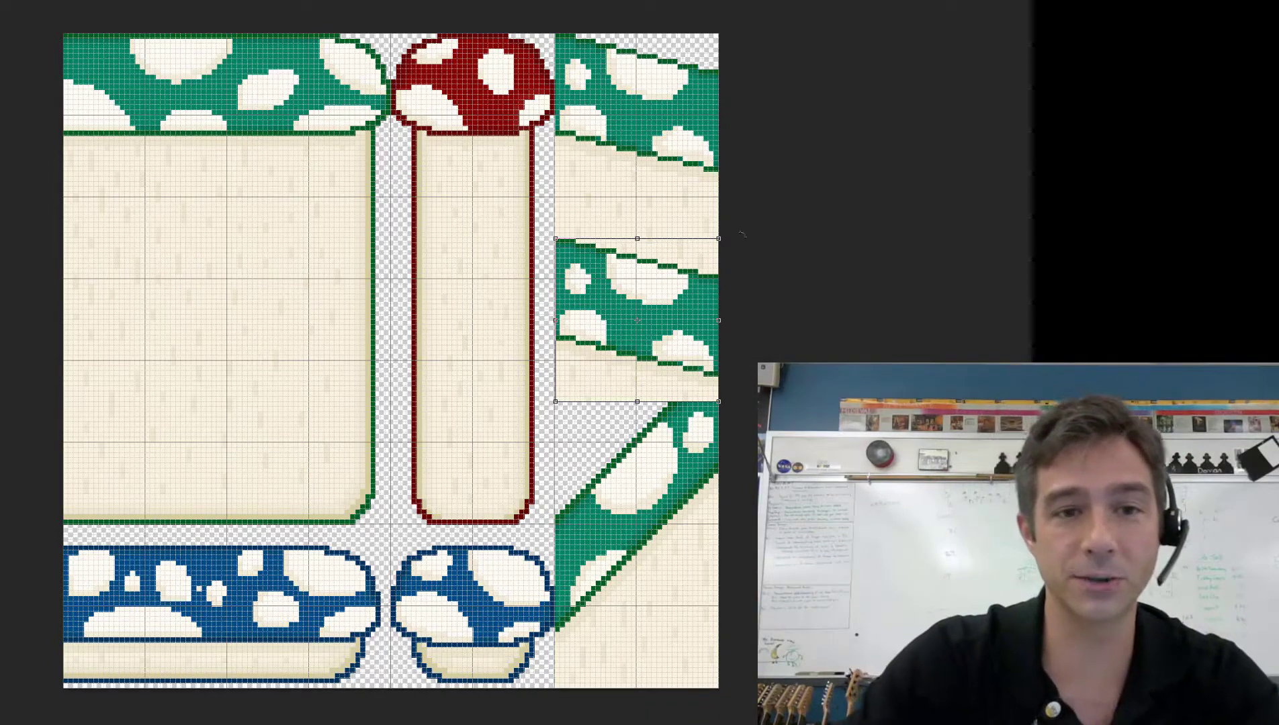
Examine the cap spots, stem texture and outlines across the green, red and blue mushroom tiles
{"action": "scroll", "coordinate": [240, 115], "scroll_direction": "up", "scroll_amount": 3}
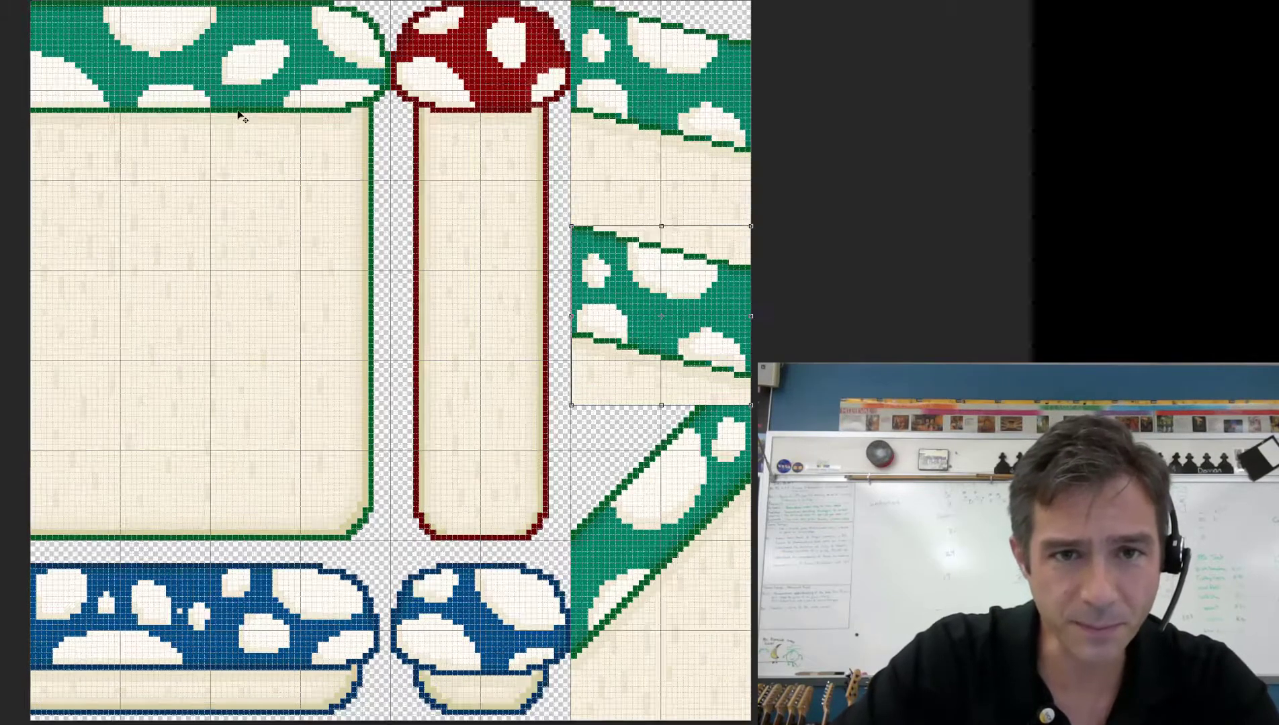
{"action": "scroll", "coordinate": [5, 52], "scroll_direction": "down", "scroll_amount": 3}
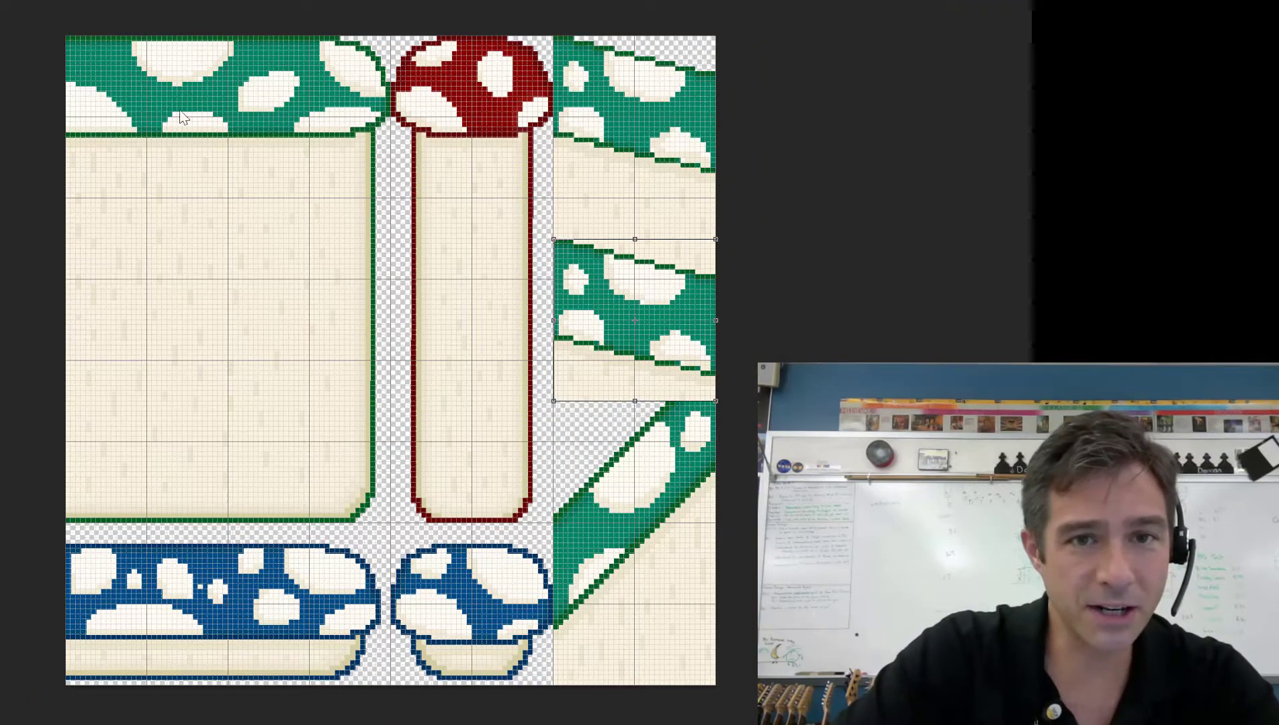
{"action": "left_click", "coordinate": [70, 83]}
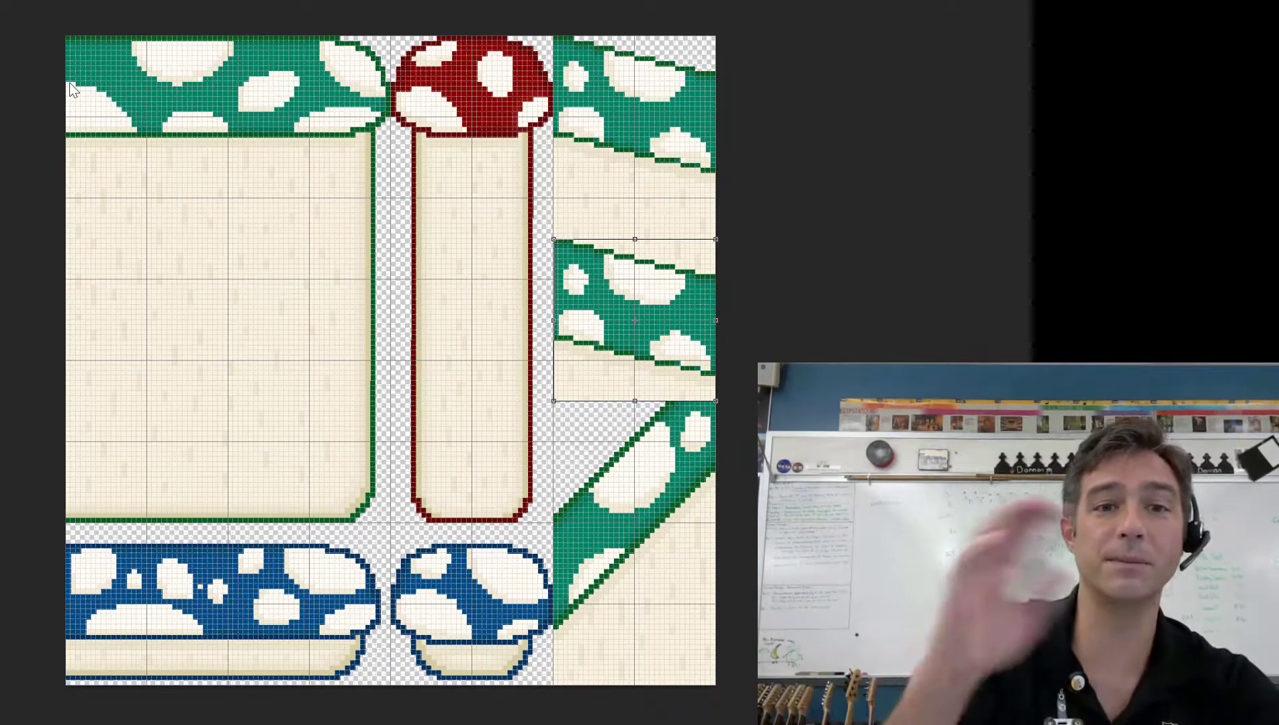
{"action": "left_click", "coordinate": [178, 70]}
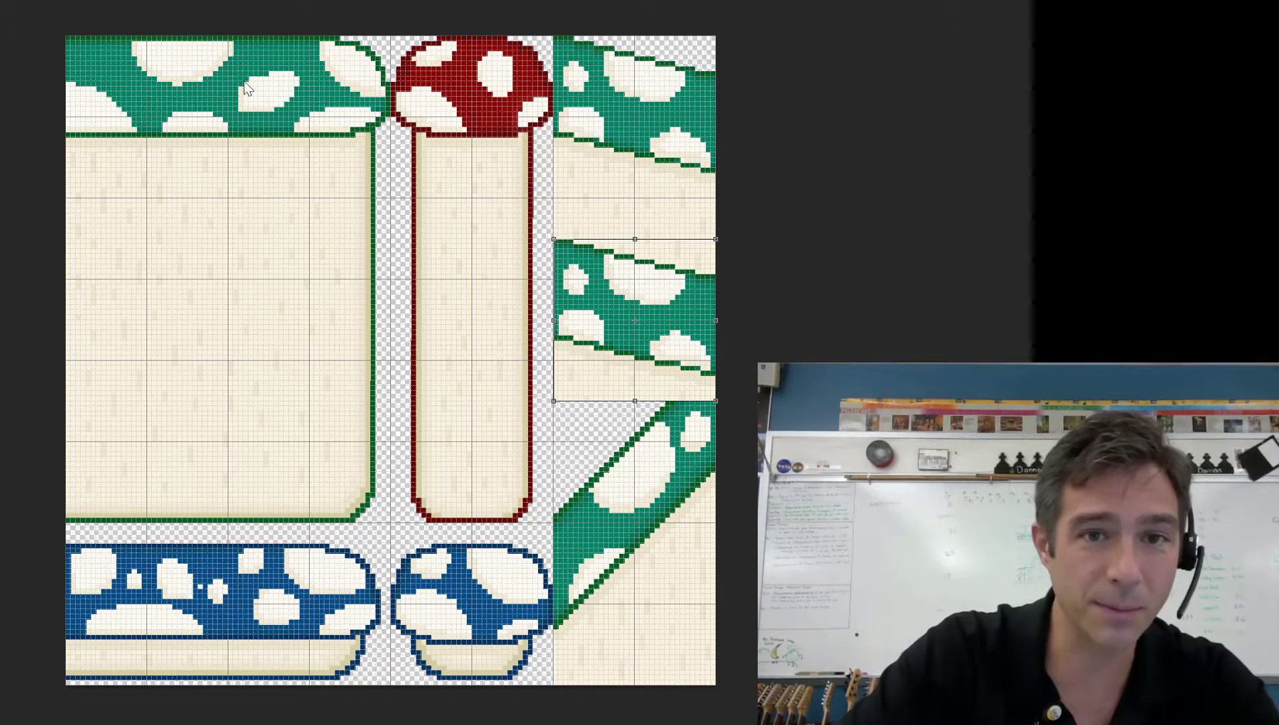
{"action": "left_click", "coordinate": [240, 51]}
{"action": "left_click", "coordinate": [231, 49]}
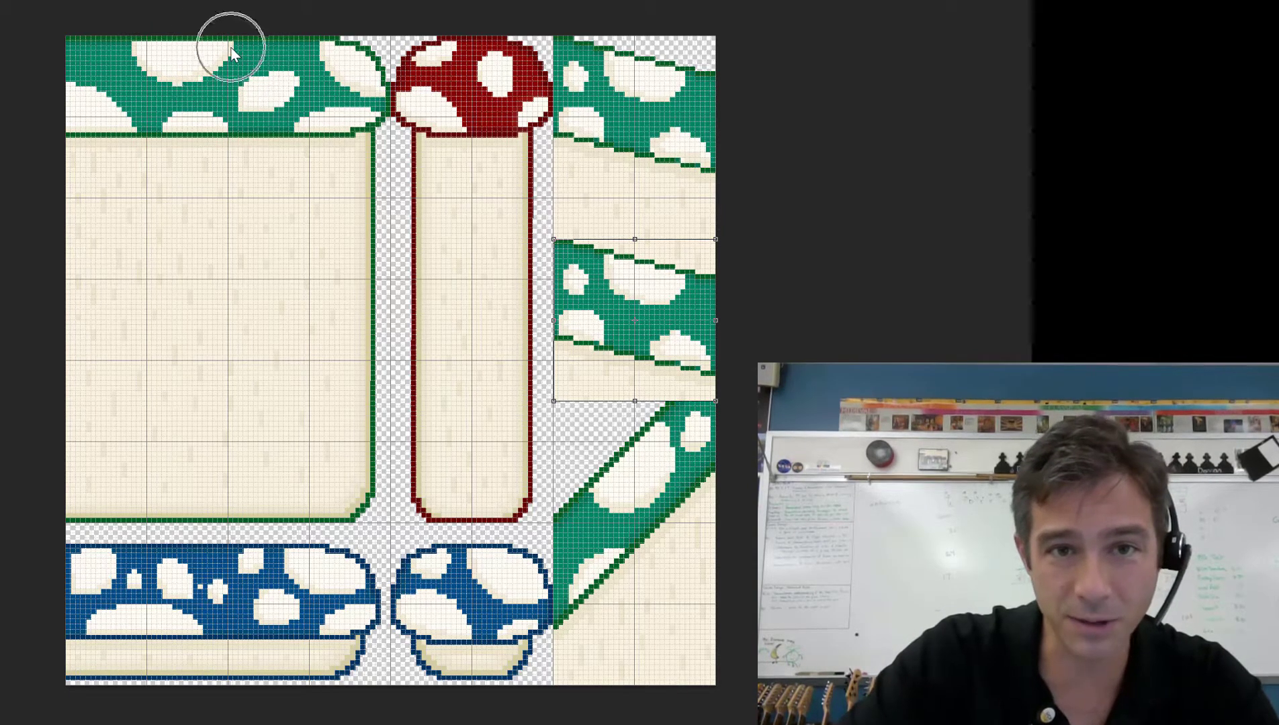
{"action": "scroll", "coordinate": [231, 47], "scroll_direction": "up", "scroll_amount": 3}
{"action": "scroll", "coordinate": [249, 75], "scroll_direction": "up", "scroll_amount": 3}
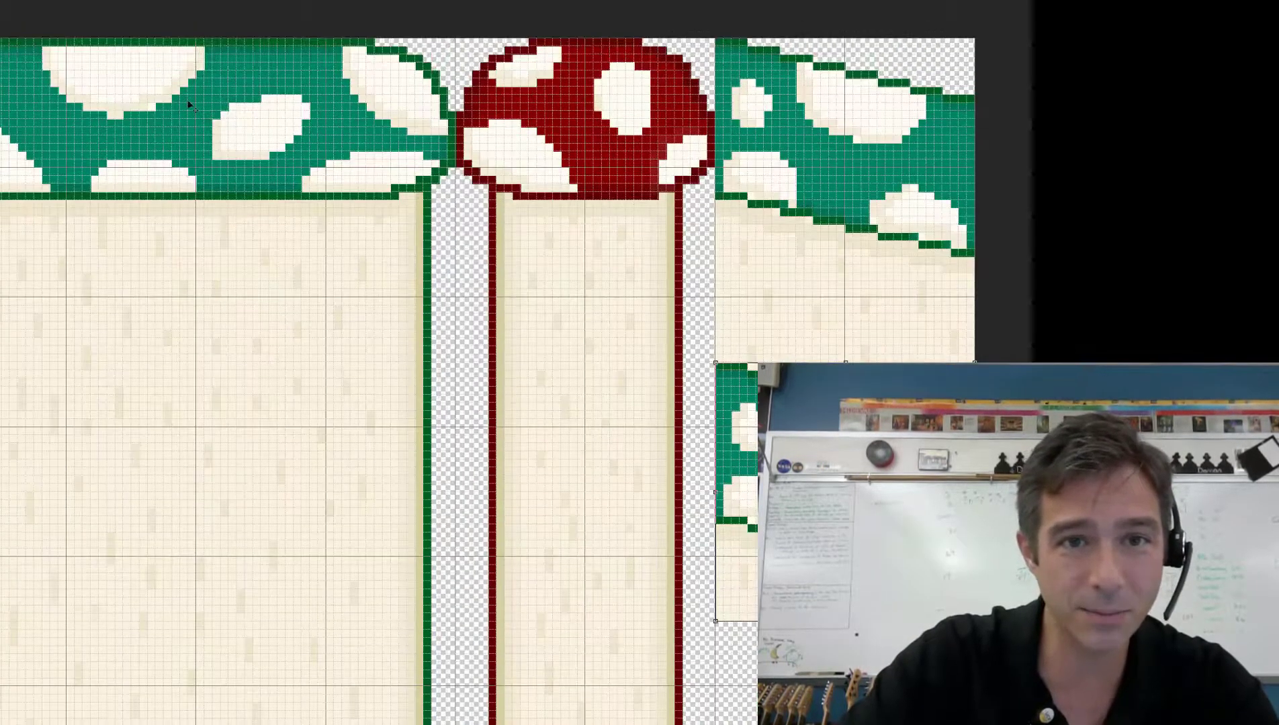
{"action": "scroll", "coordinate": [189, 104], "scroll_direction": "up", "scroll_amount": 2}
{"action": "left_click", "coordinate": [208, 43]}
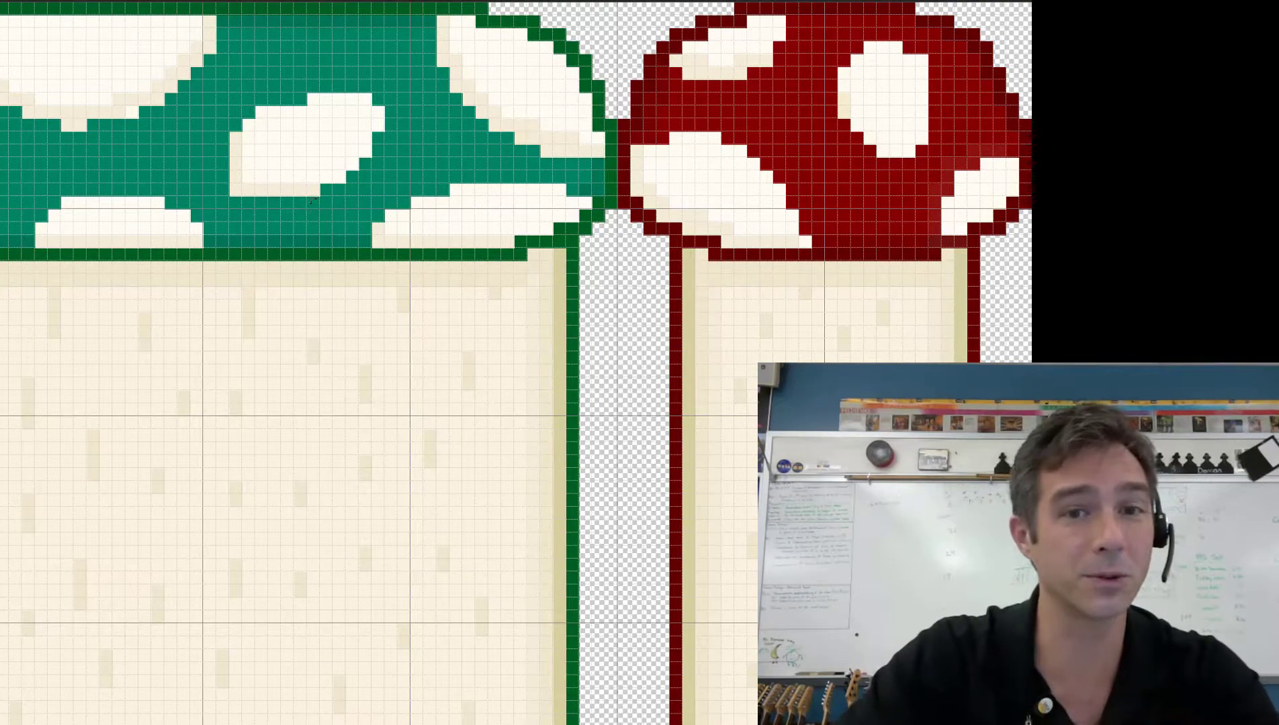
{"action": "scroll", "coordinate": [355, 223], "scroll_direction": "down", "scroll_amount": 8}
{"action": "left_click_drag", "start_coordinate": [460, 333], "coordinate": [372, 198]}
{"action": "scroll", "coordinate": [370, 197], "scroll_direction": "up", "scroll_amount": 3}
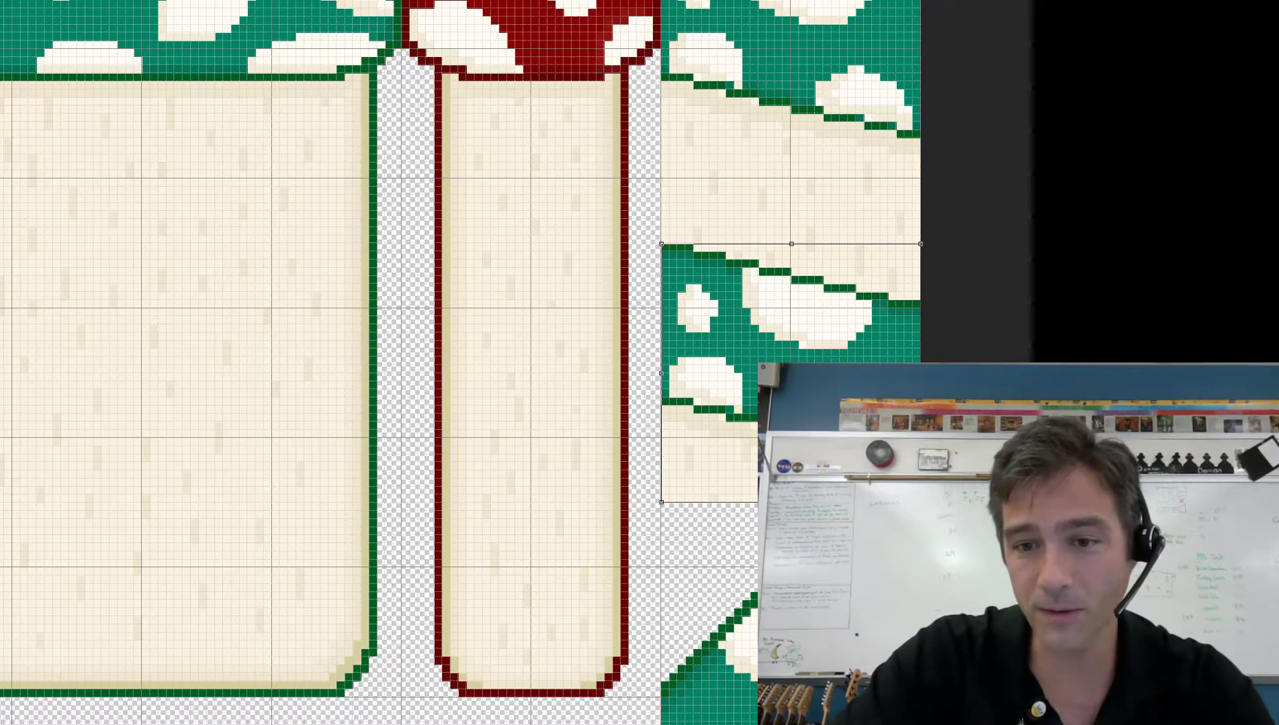
{"action": "scroll", "coordinate": [717, 369], "scroll_direction": "down", "scroll_amount": 3}
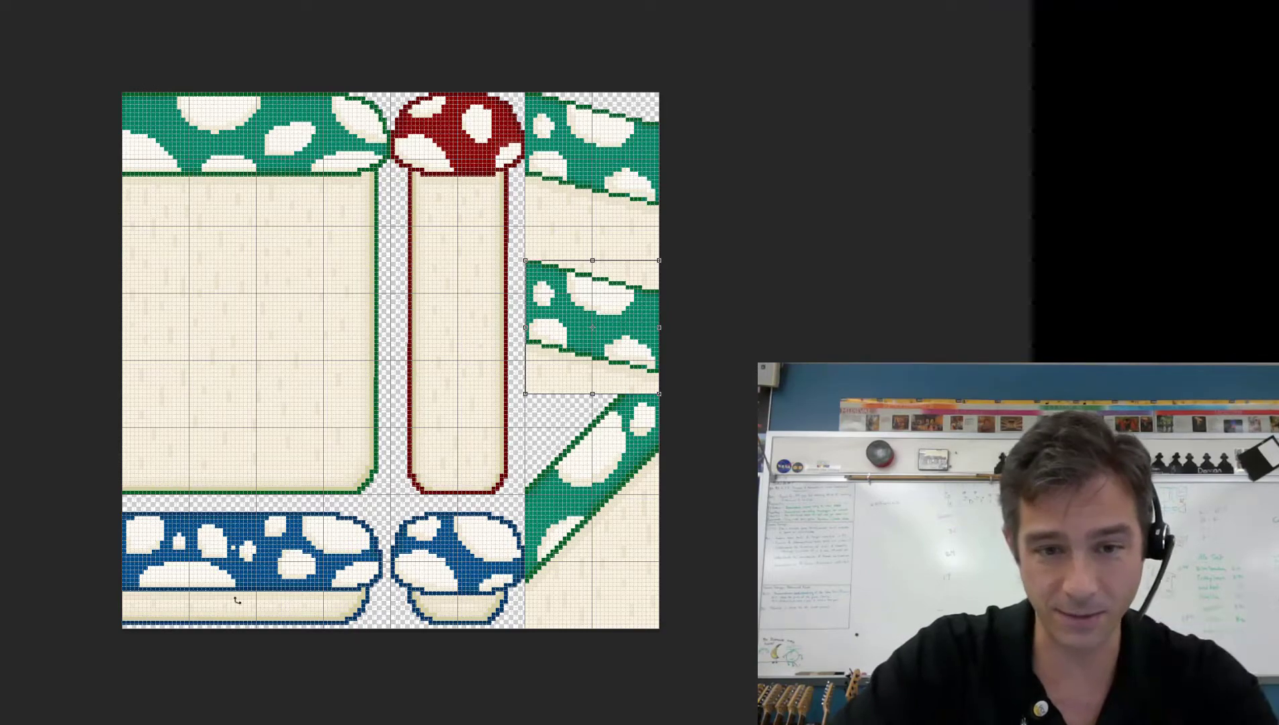
{"action": "scroll", "coordinate": [205, 583], "scroll_direction": "up", "scroll_amount": 3}
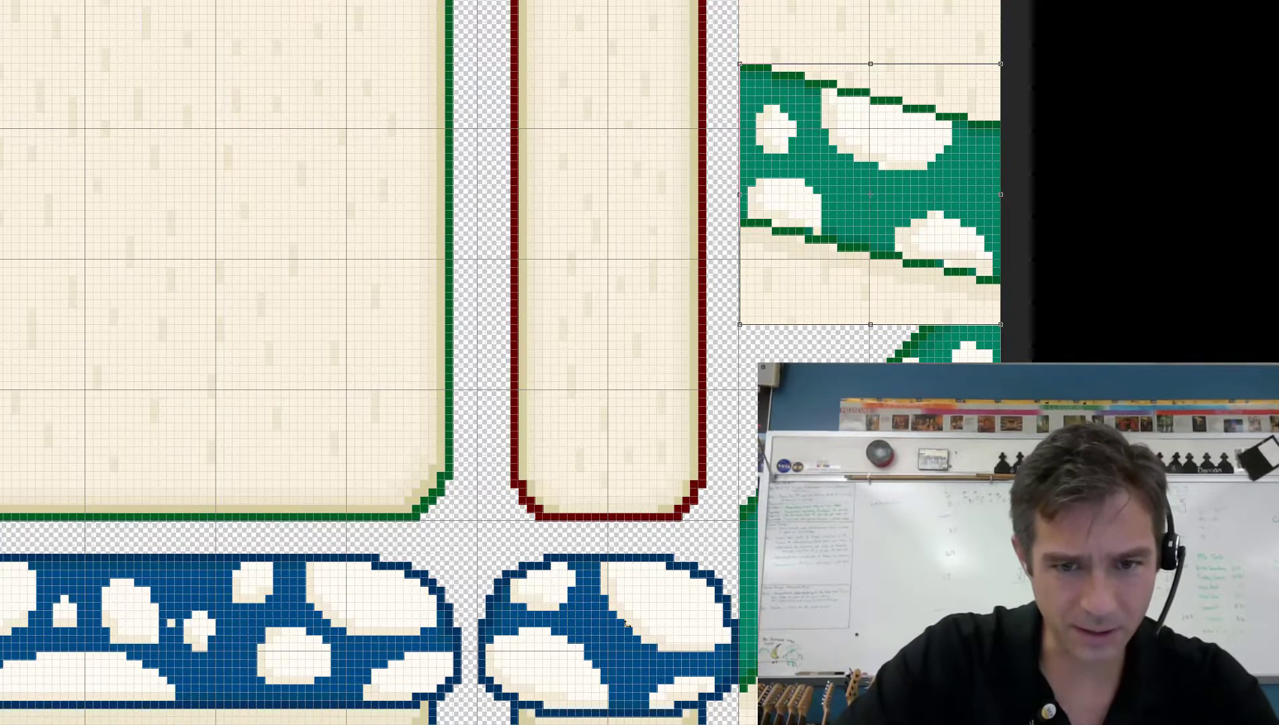
{"action": "scroll", "coordinate": [497, 605], "scroll_direction": "down", "scroll_amount": 2}
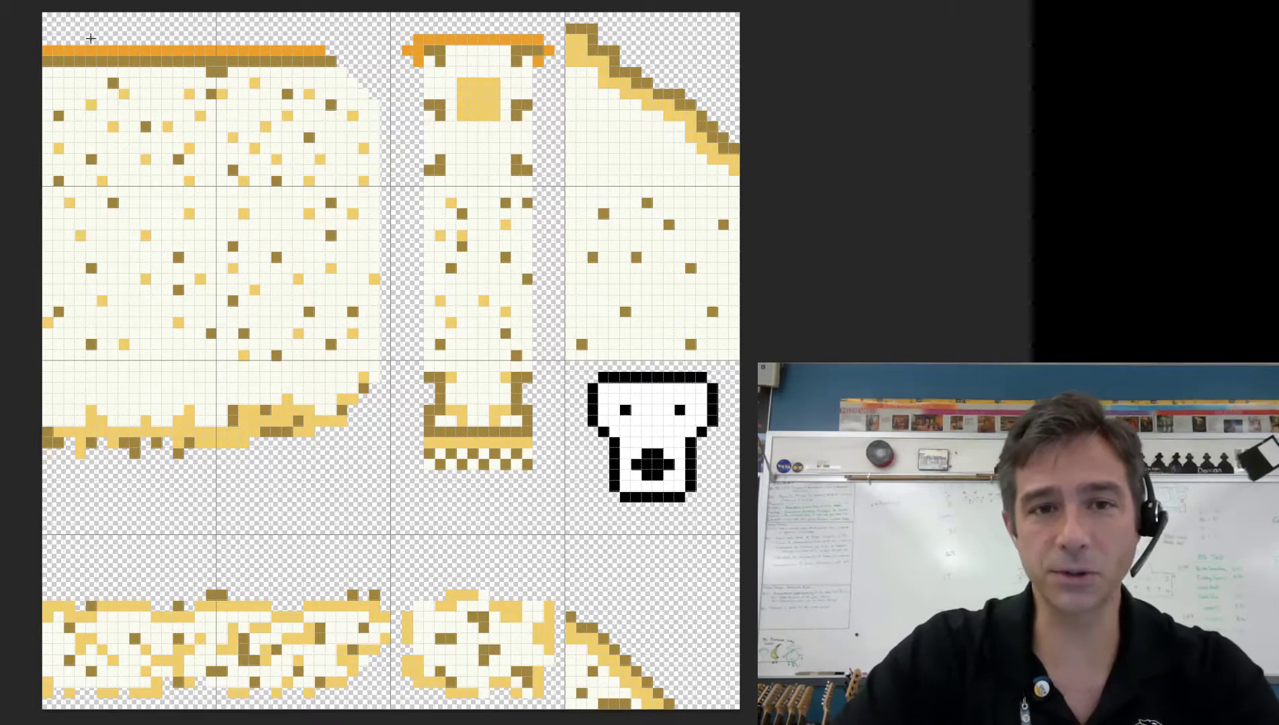
Examine the upper edges of the cream platform and pillar tiles and the start of the lower slope tile
{"action": "left_click", "coordinate": [47, 33]}
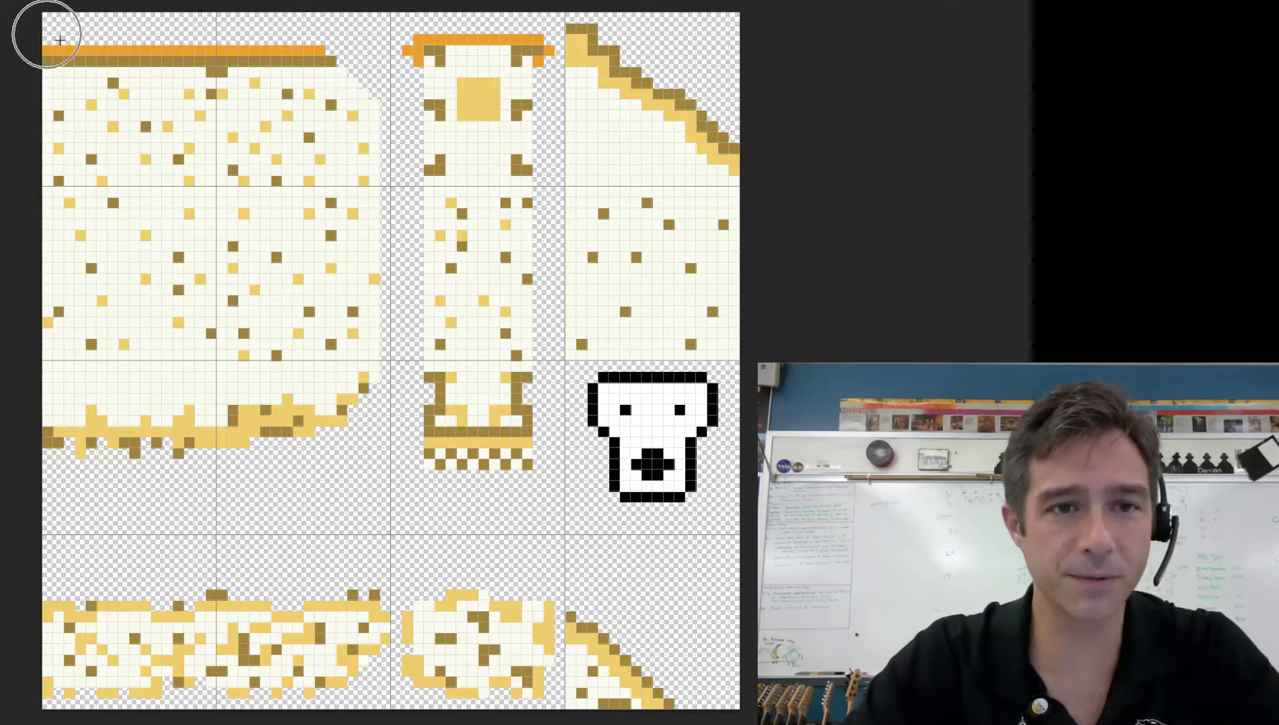
{"action": "left_click", "coordinate": [427, 27]}
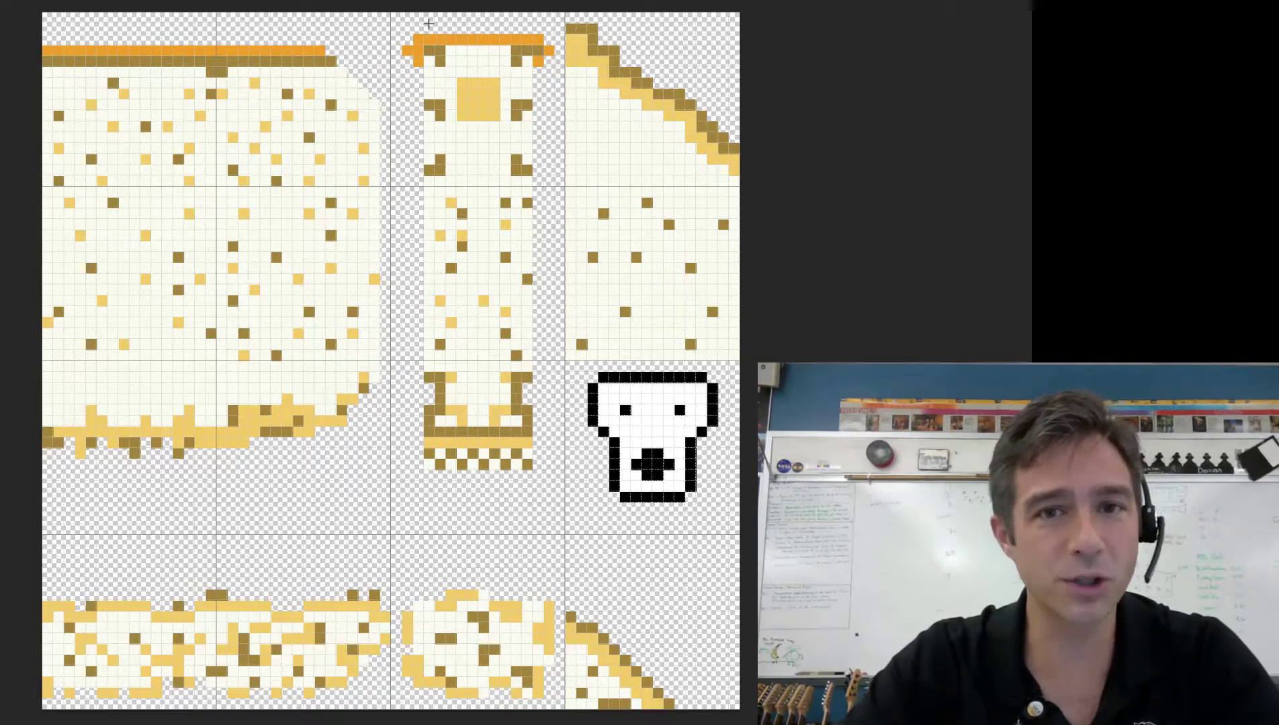
{"action": "left_click", "coordinate": [419, 32]}
{"action": "left_click", "coordinate": [421, 30]}
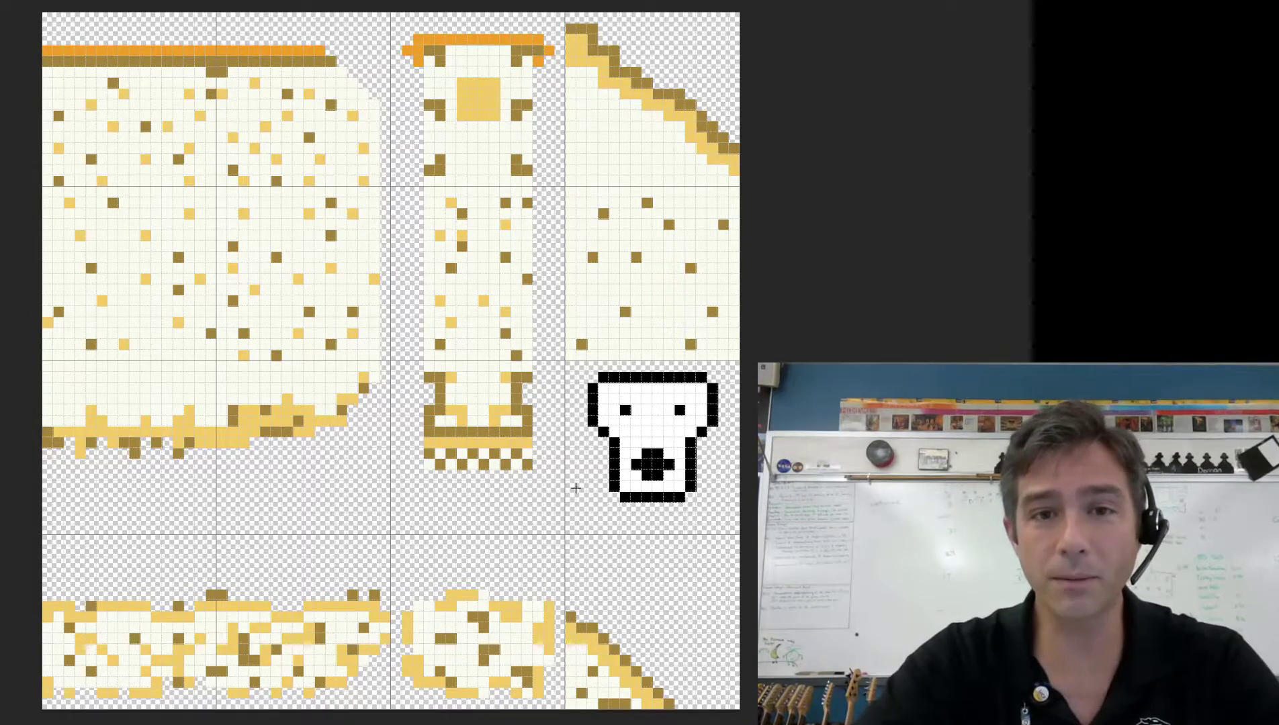
{"action": "left_click", "coordinate": [577, 624]}
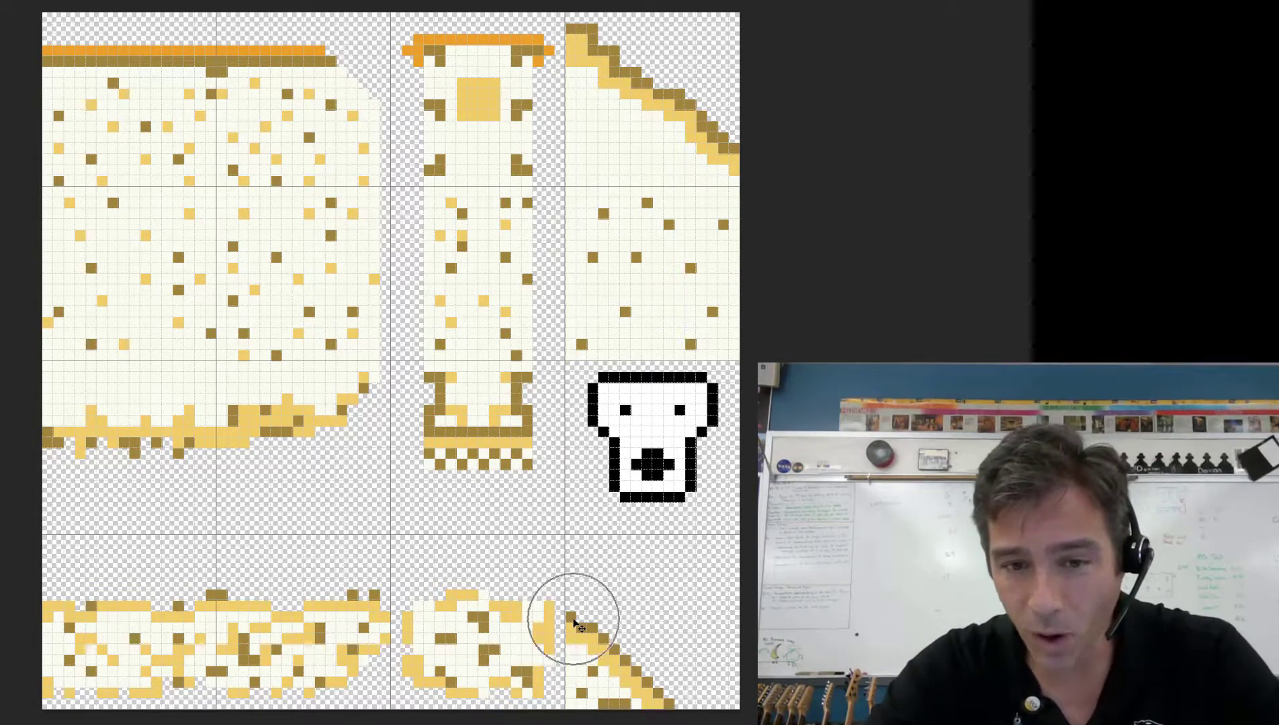
{"action": "left_click", "coordinate": [576, 625]}
{"action": "left_click", "coordinate": [577, 625]}
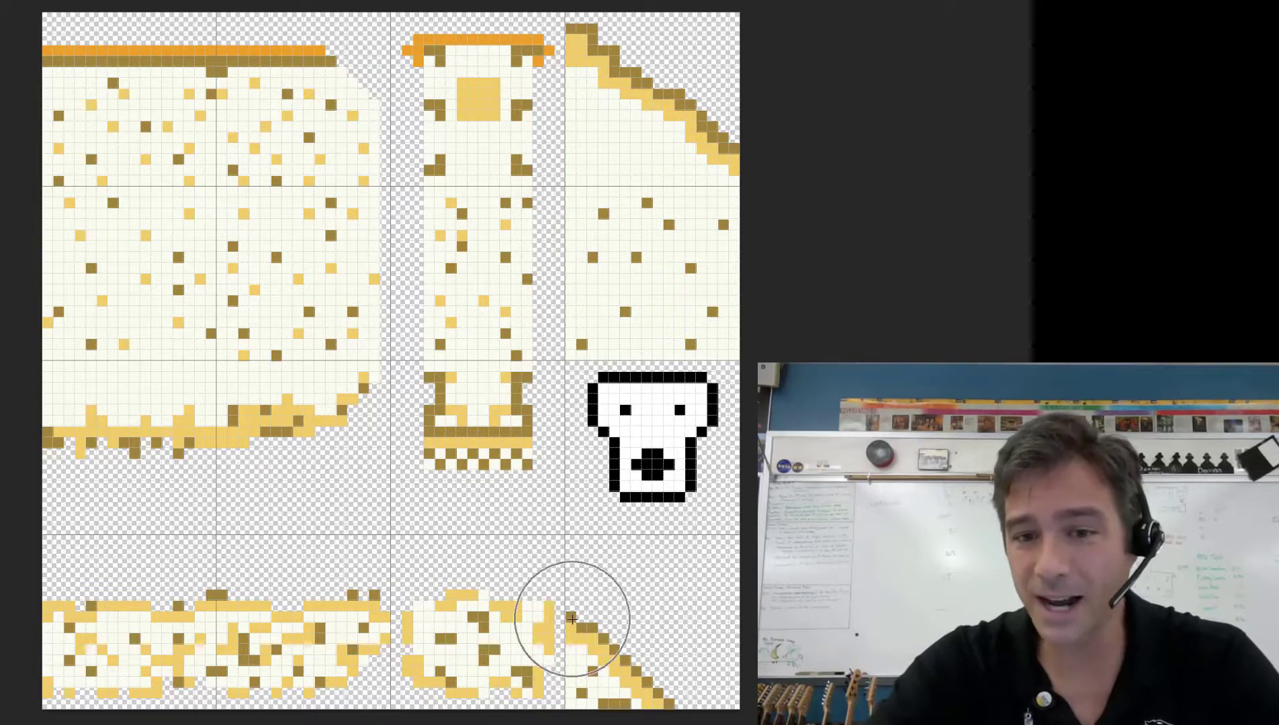
{"action": "left_click", "coordinate": [576, 625]}
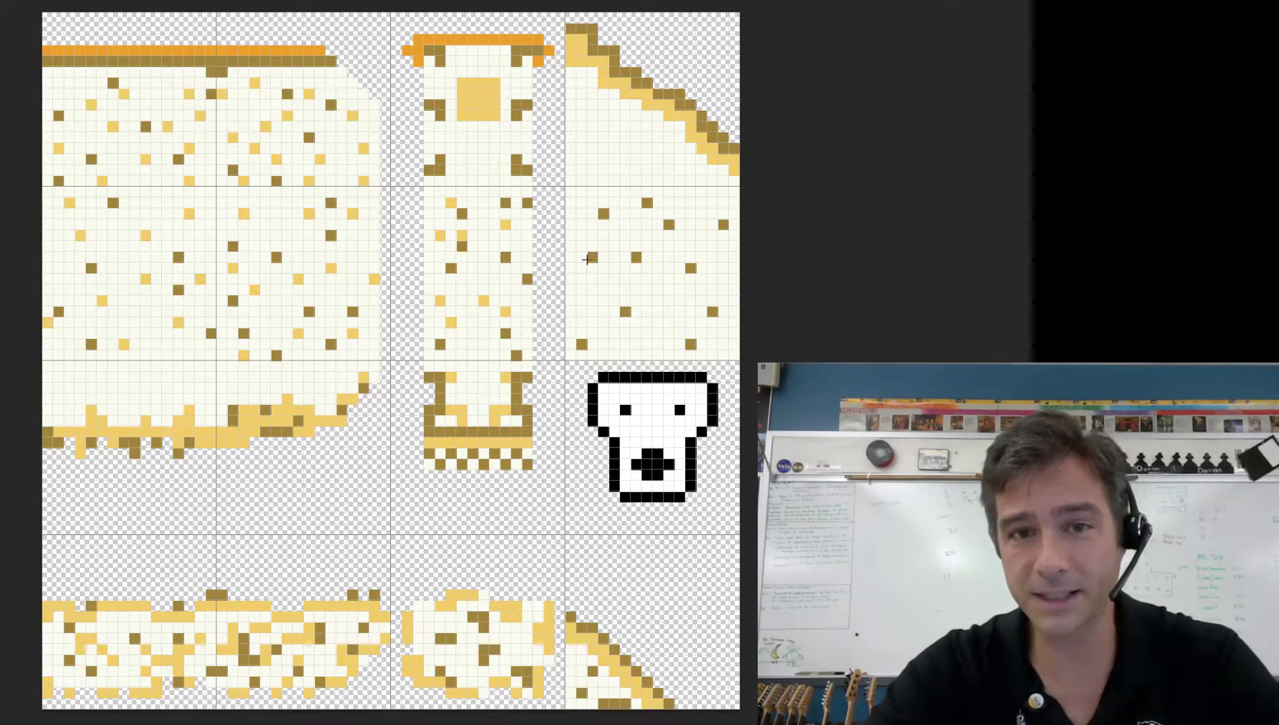
{"action": "left_click", "coordinate": [576, 640]}
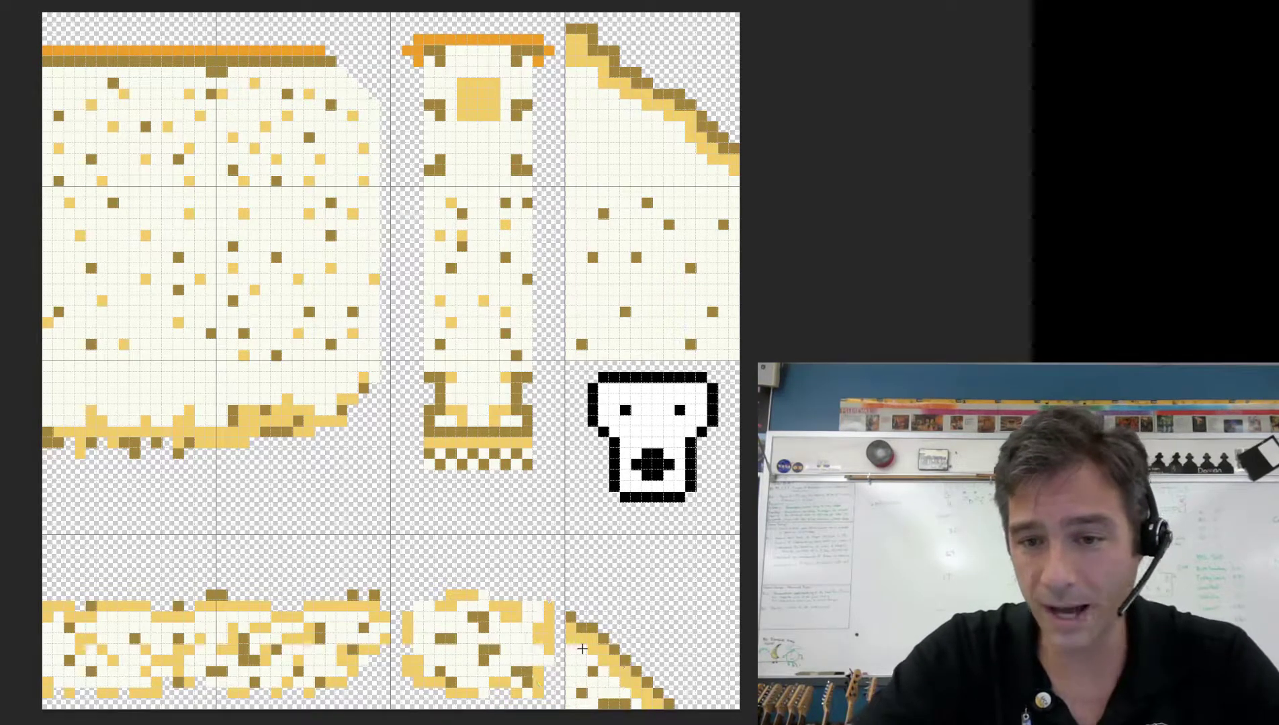
Examine the texture of the cream thin platform tiles and the lower and upper edges of the large cream block
{"action": "left_click", "coordinate": [127, 629]}
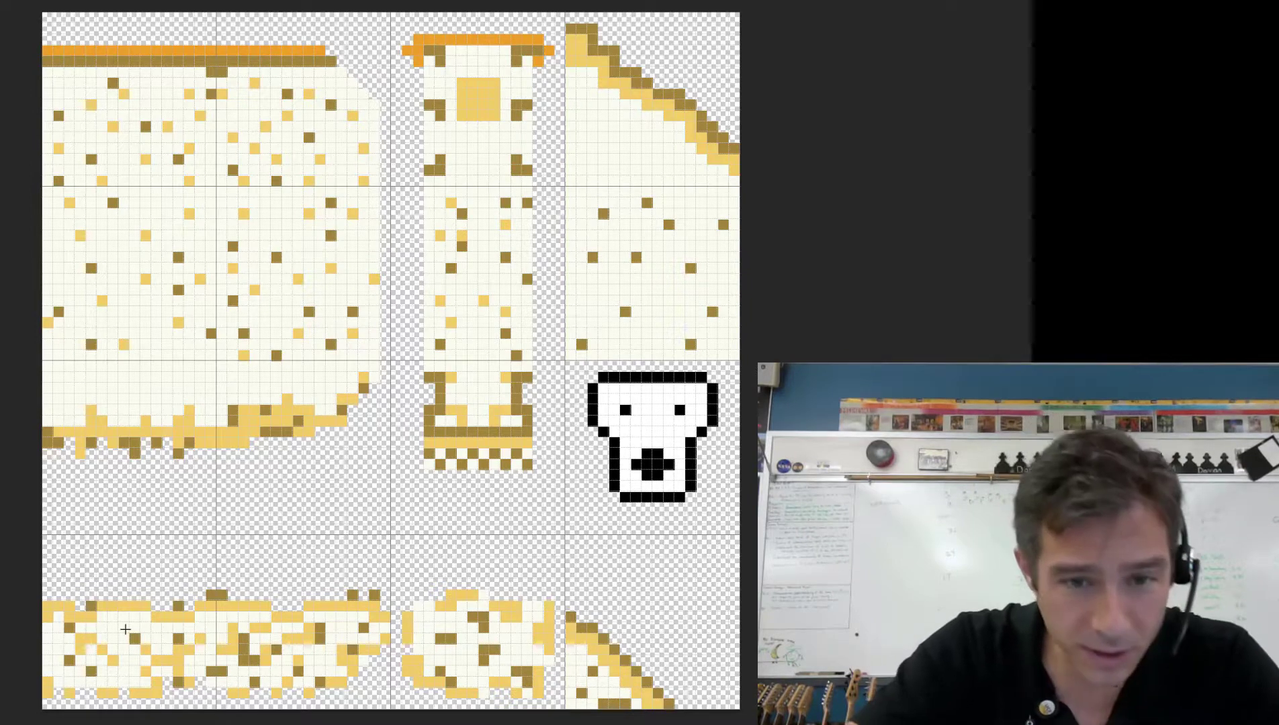
{"action": "left_click", "coordinate": [308, 626]}
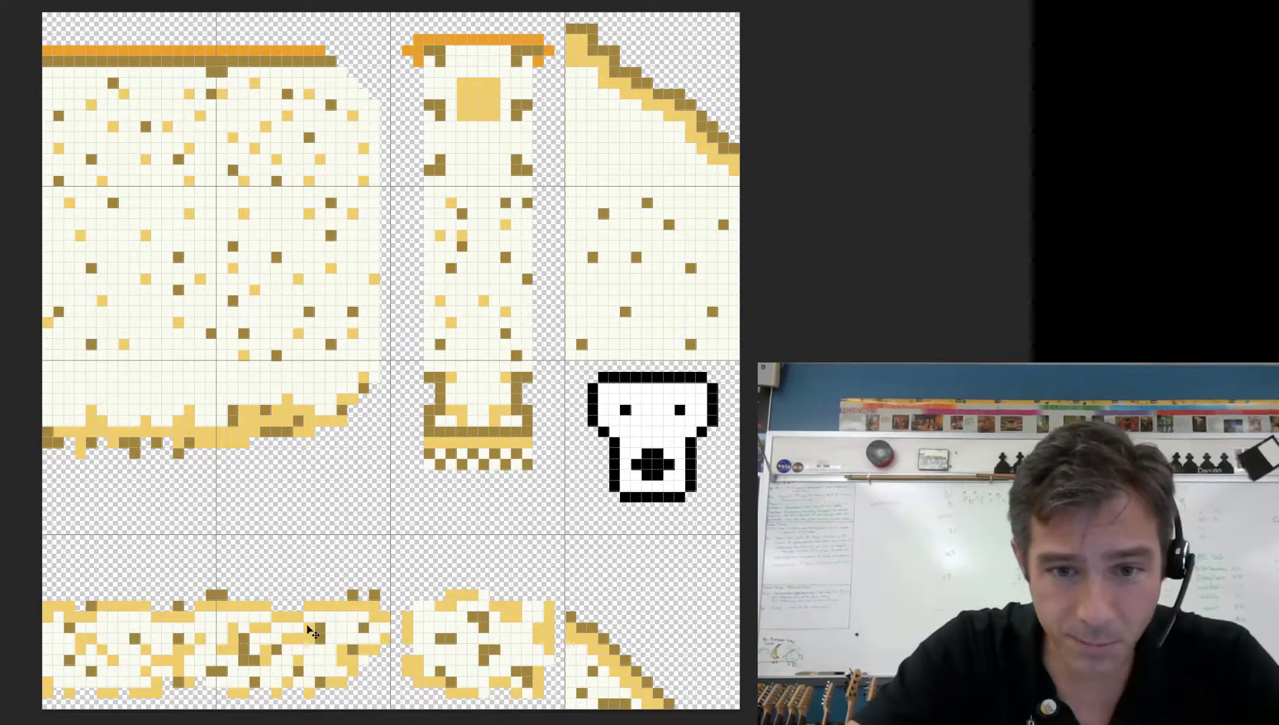
{"action": "left_click", "coordinate": [308, 625]}
{"action": "left_click", "coordinate": [303, 384]}
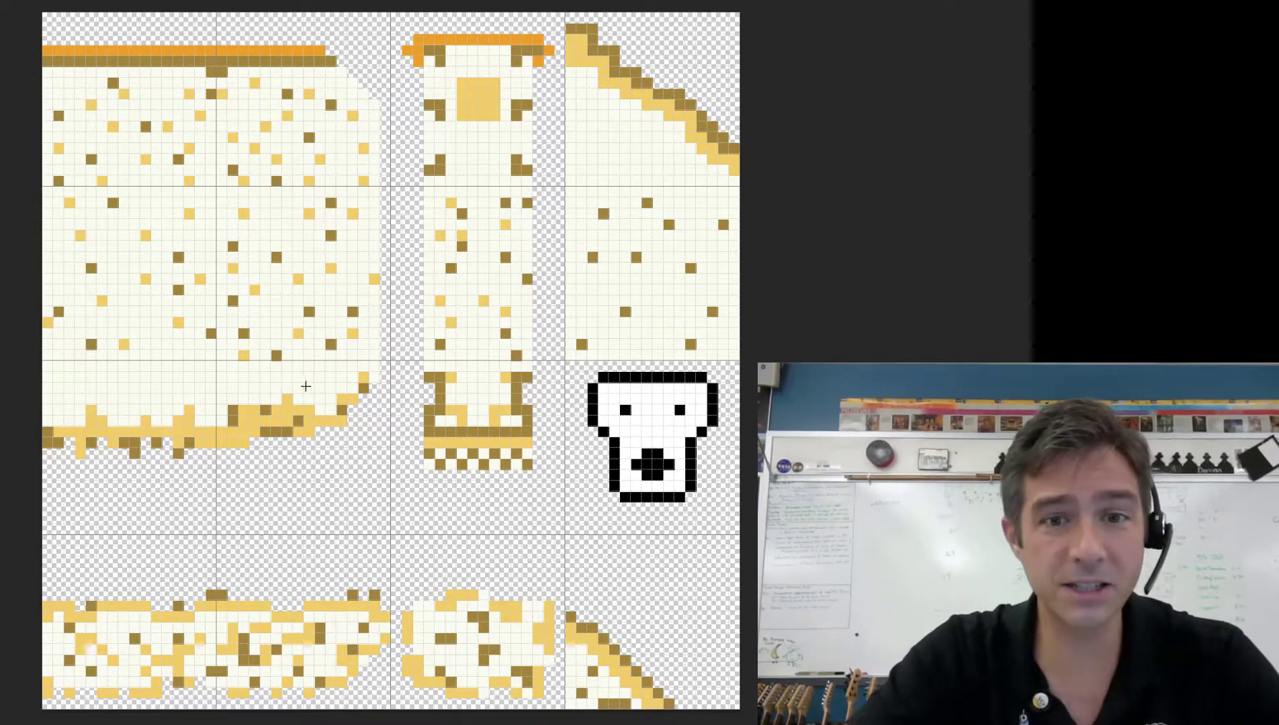
{"action": "left_click", "coordinate": [57, 28]}
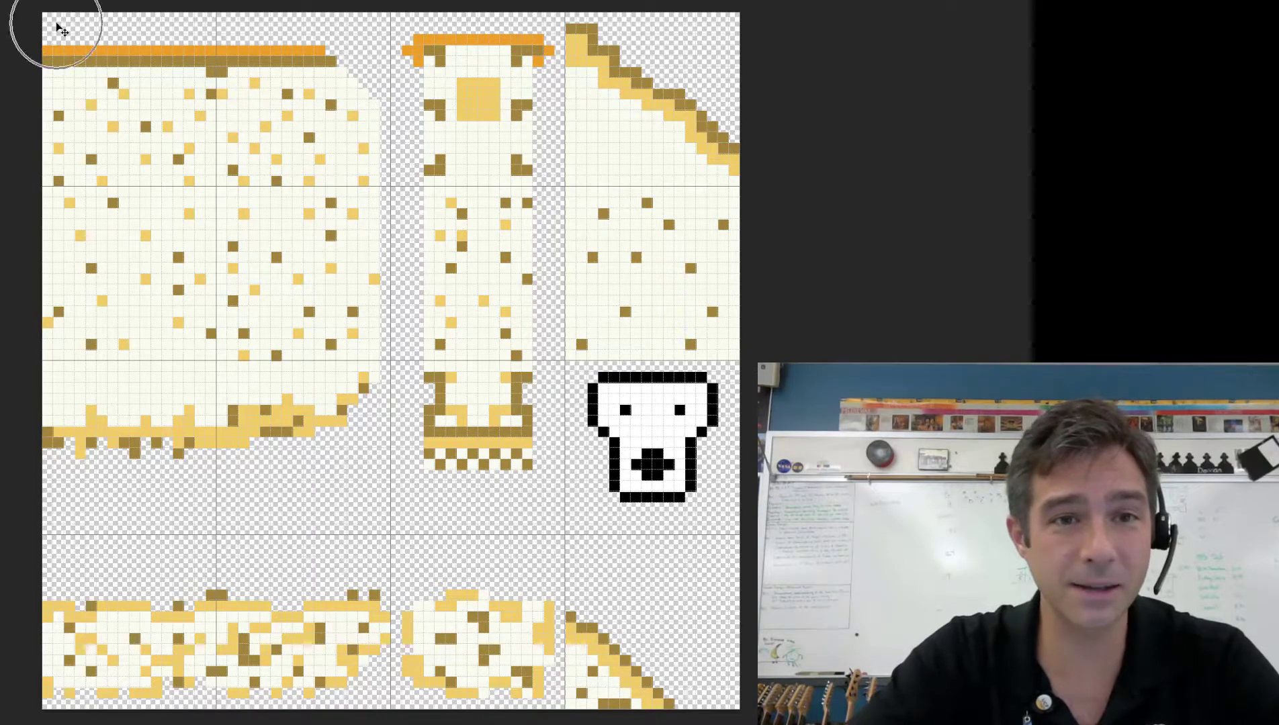
{"action": "left_click", "coordinate": [56, 30]}
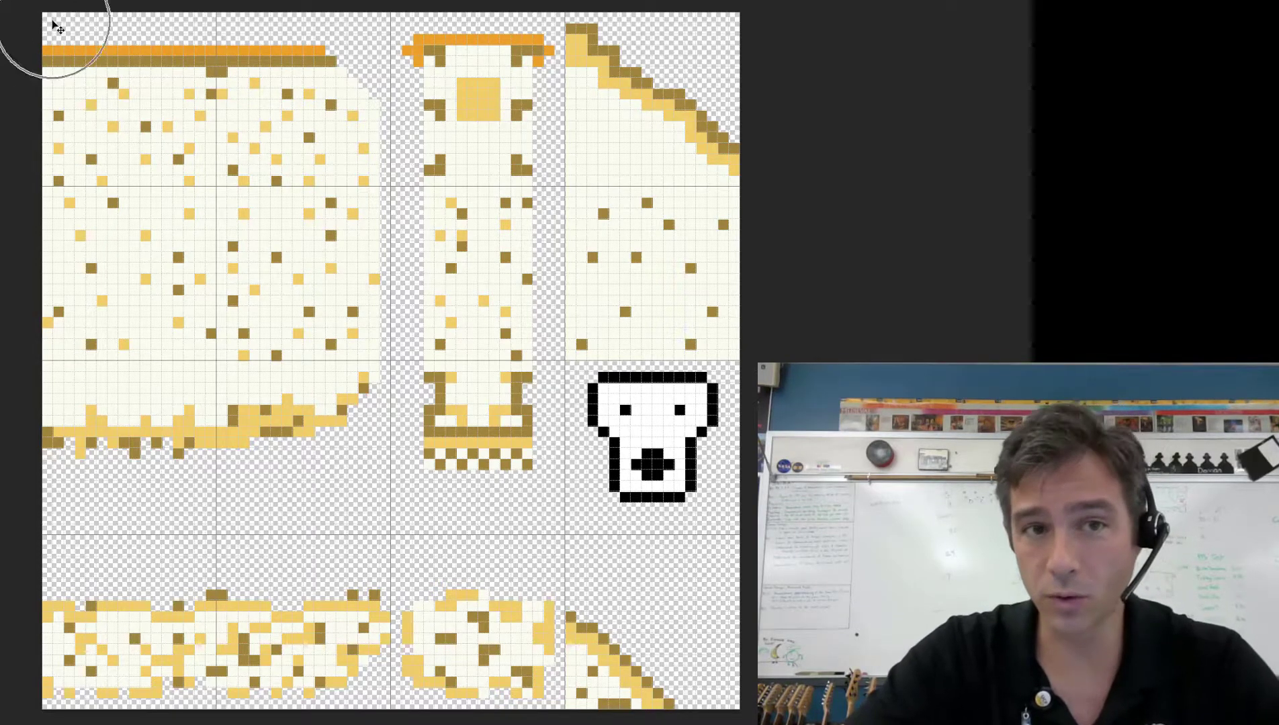
{"action": "left_click", "coordinate": [54, 35]}
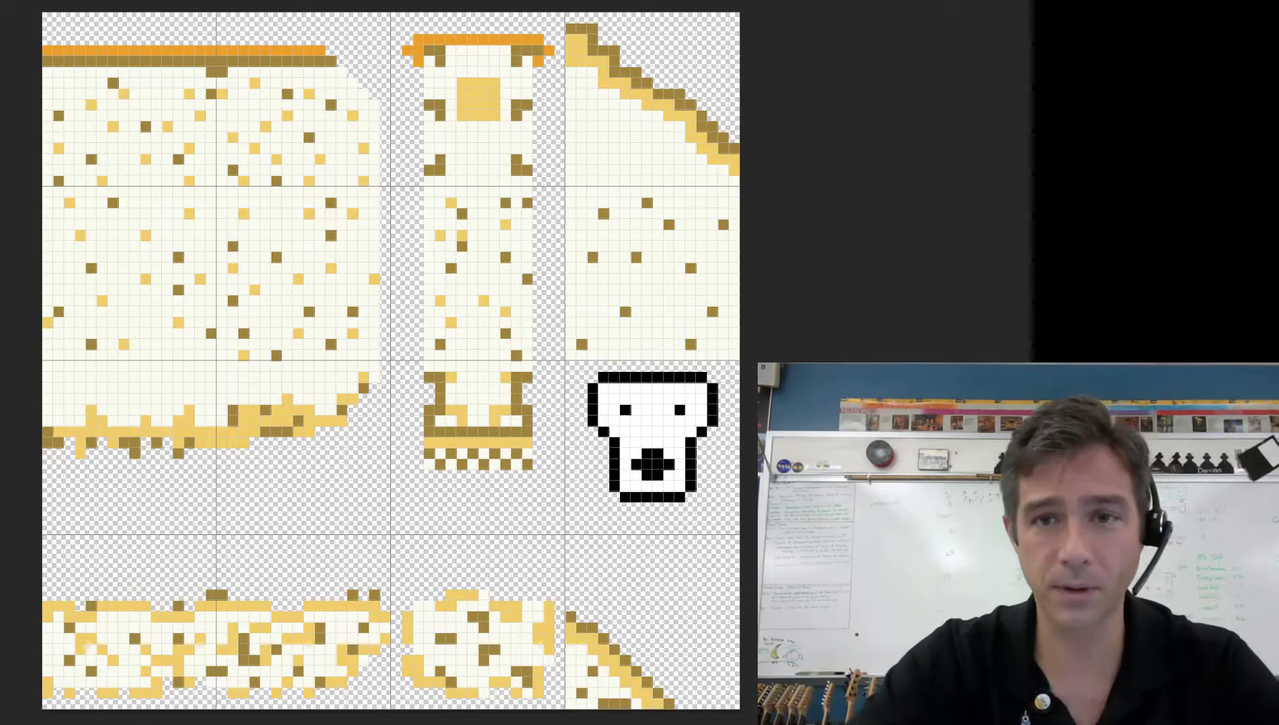
Switch to the grey metal tileset and examine its light slope edges, plain grey fill and bolted plate
{"action": "key", "text": "ctrl+Tab"}
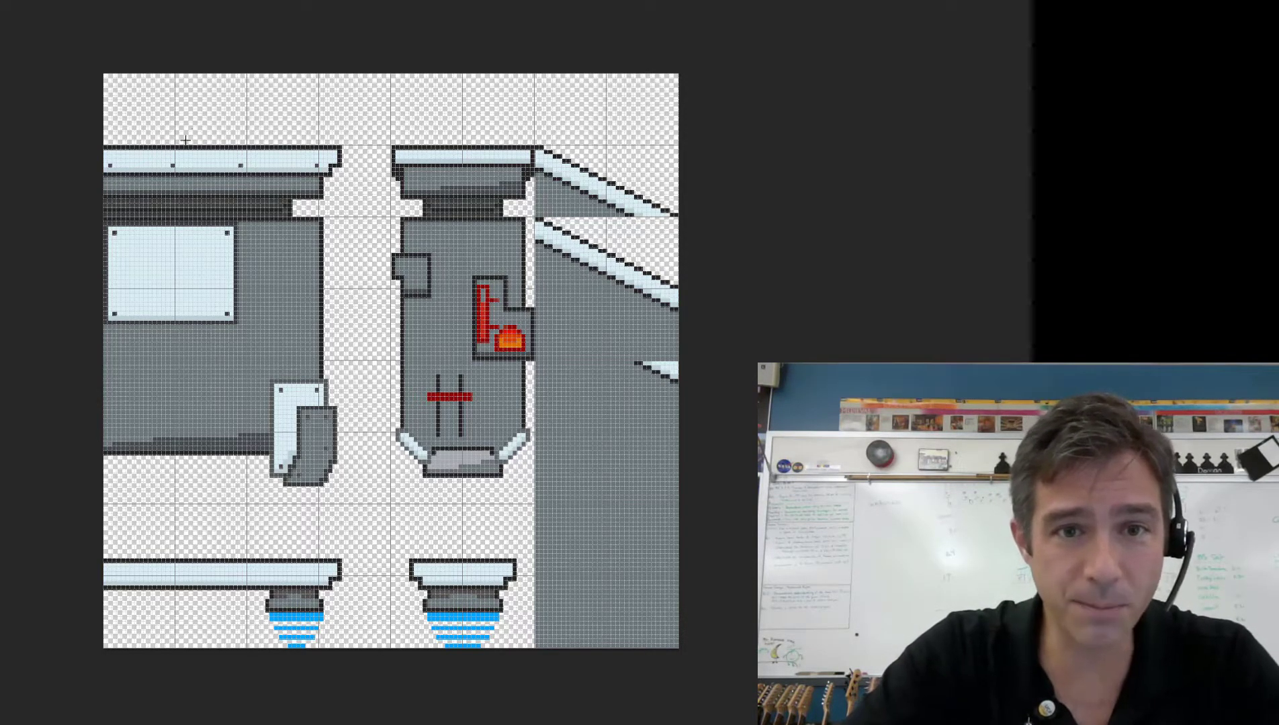
{"action": "scroll", "coordinate": [209, 111], "scroll_direction": "up", "scroll_amount": 2}
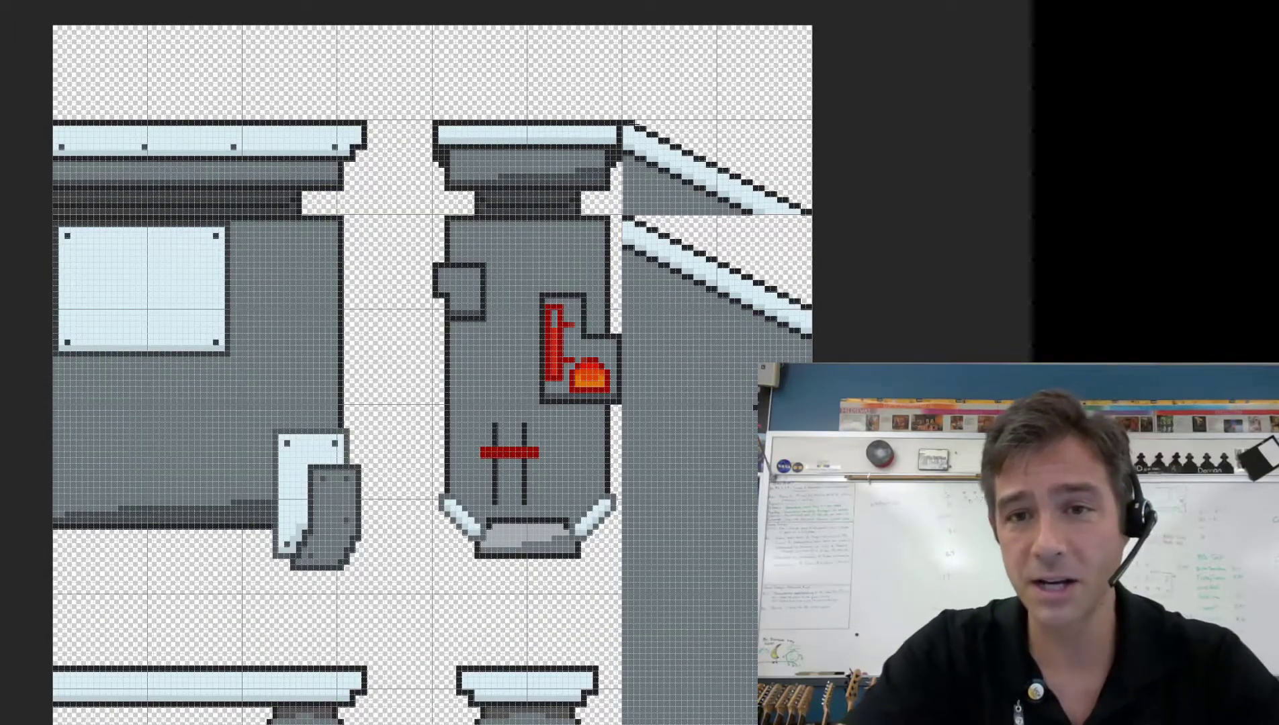
{"action": "left_click", "coordinate": [628, 128]}
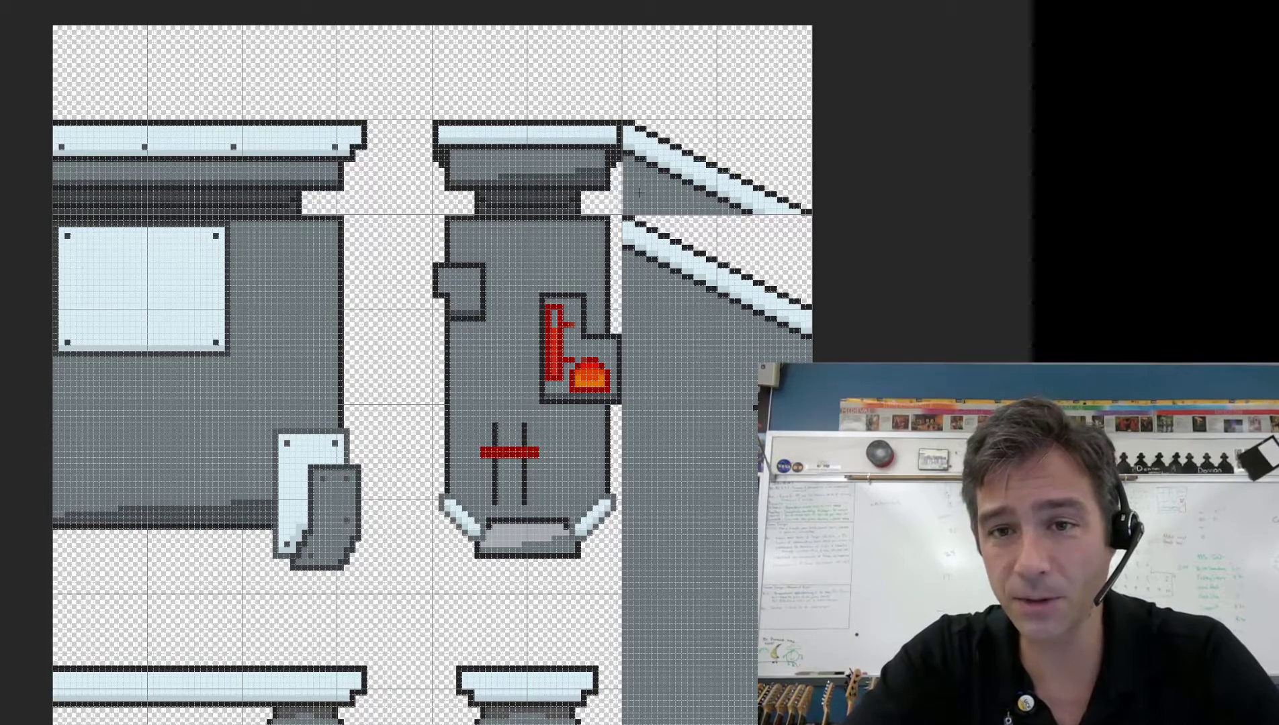
{"action": "left_click", "coordinate": [791, 205]}
{"action": "scroll", "coordinate": [790, 205], "scroll_direction": "down", "scroll_amount": 1}
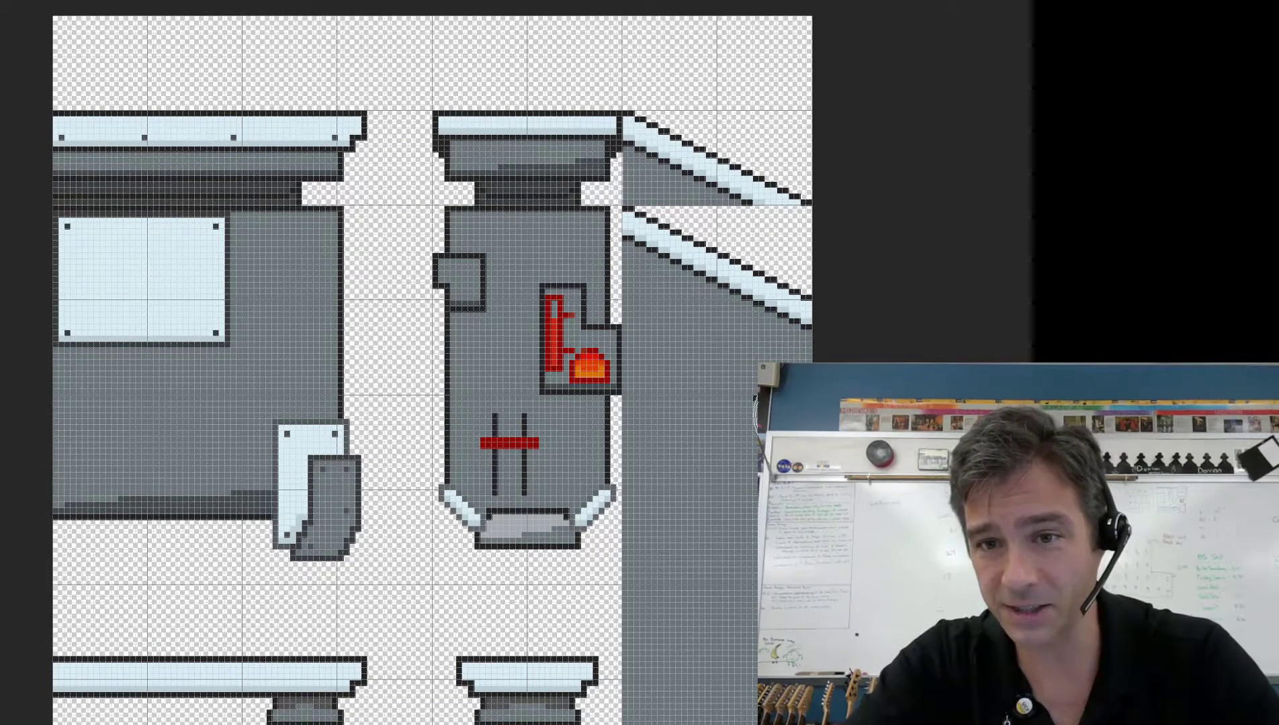
{"action": "left_click", "coordinate": [104, 297]}
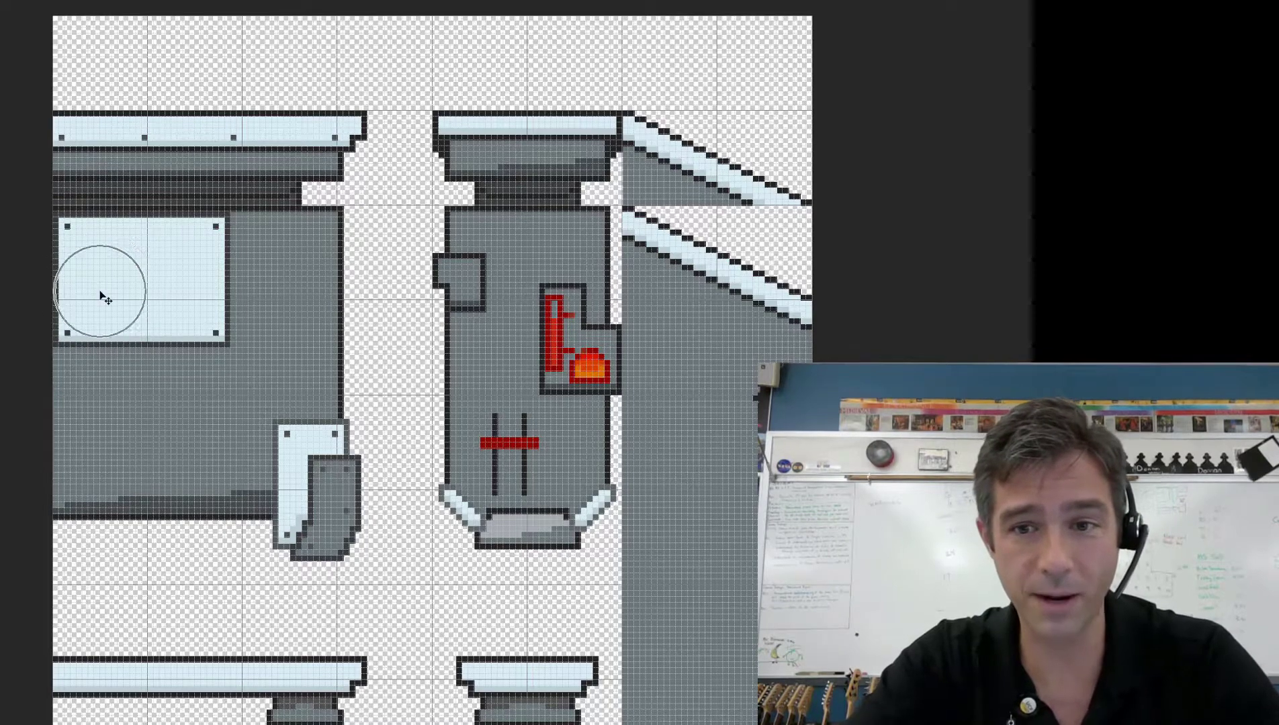
{"action": "scroll", "coordinate": [659, 513], "scroll_direction": "down", "scroll_amount": 2}
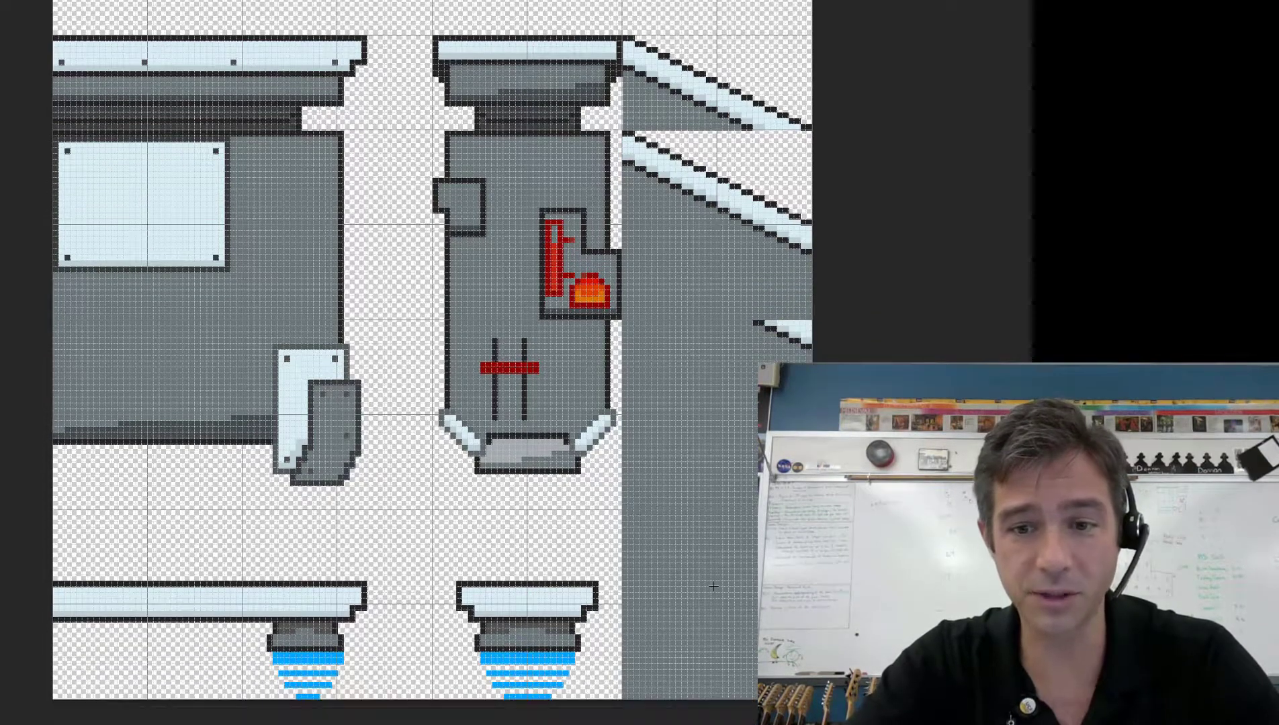
{"action": "left_click", "coordinate": [708, 586]}
{"action": "left_click", "coordinate": [135, 195]}
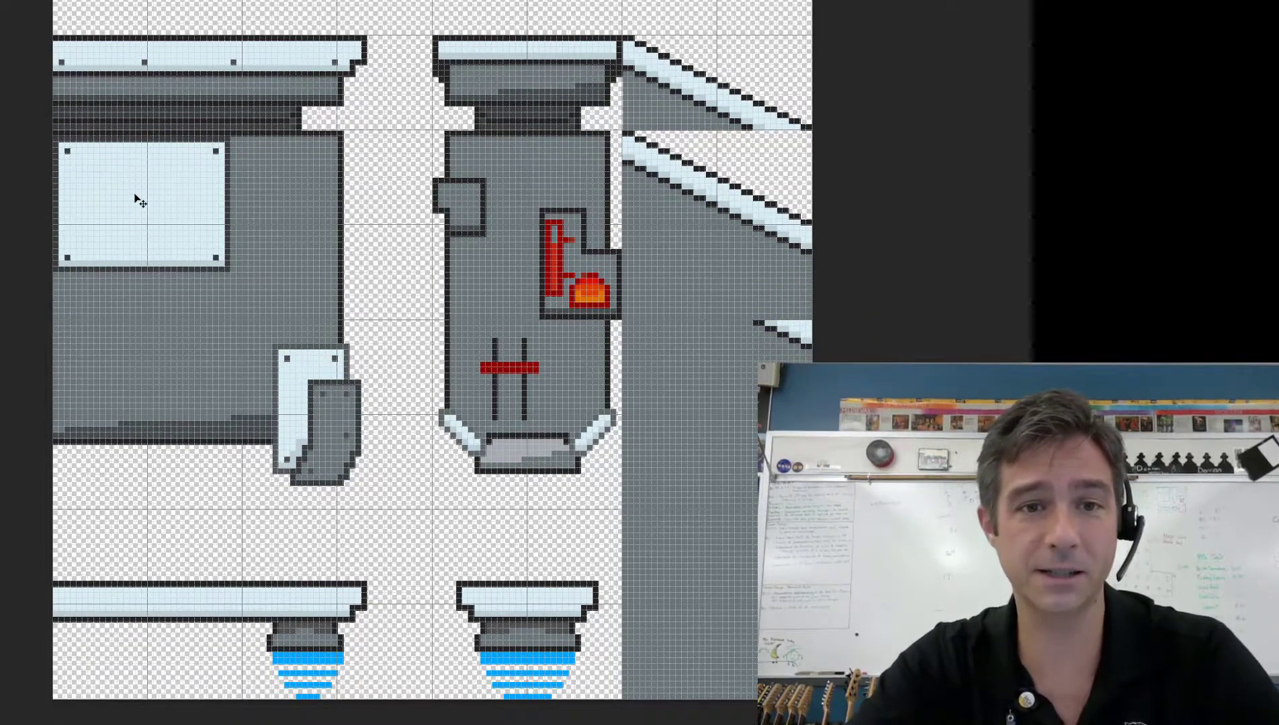
{"action": "left_click", "coordinate": [135, 195]}
Look over the full height of the metal tileset, from the platform tops to the blue thruster platforms
{"action": "scroll", "coordinate": [651, 560], "scroll_direction": "down", "scroll_amount": 1}
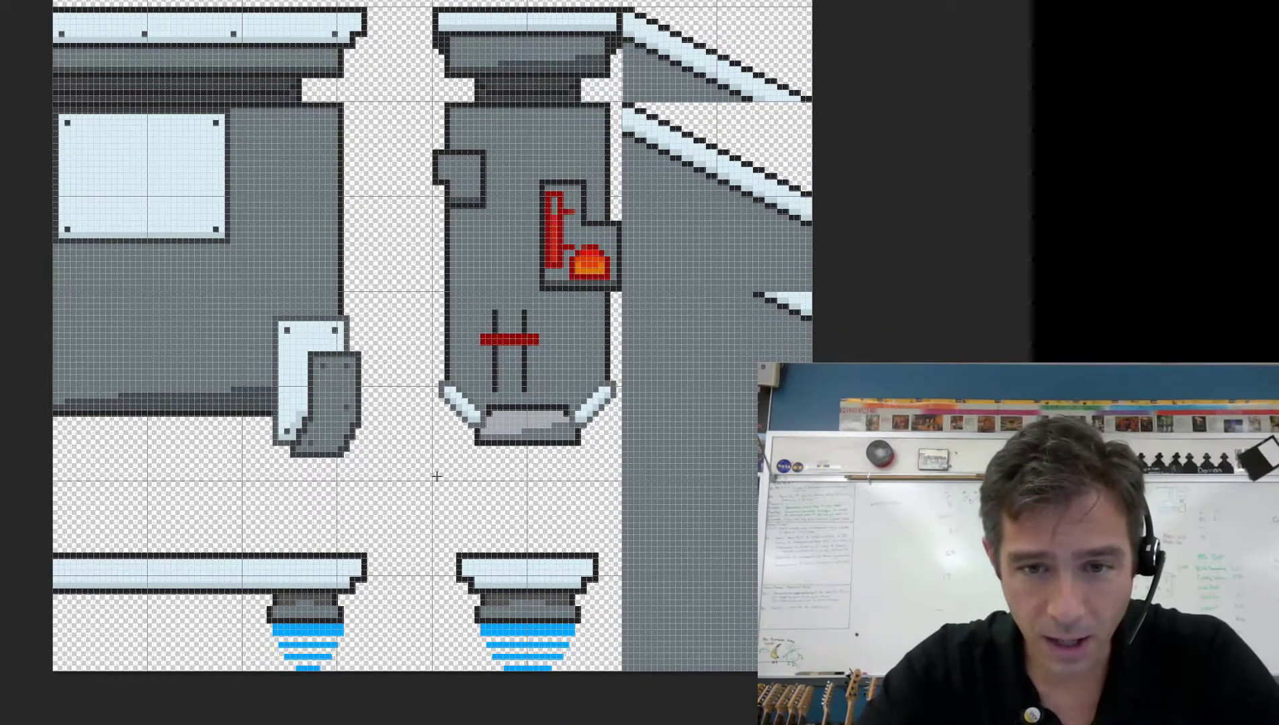
{"action": "scroll", "coordinate": [438, 474], "scroll_direction": "up", "scroll_amount": 6}
{"action": "scroll", "coordinate": [500, 557], "scroll_direction": "down", "scroll_amount": 3}
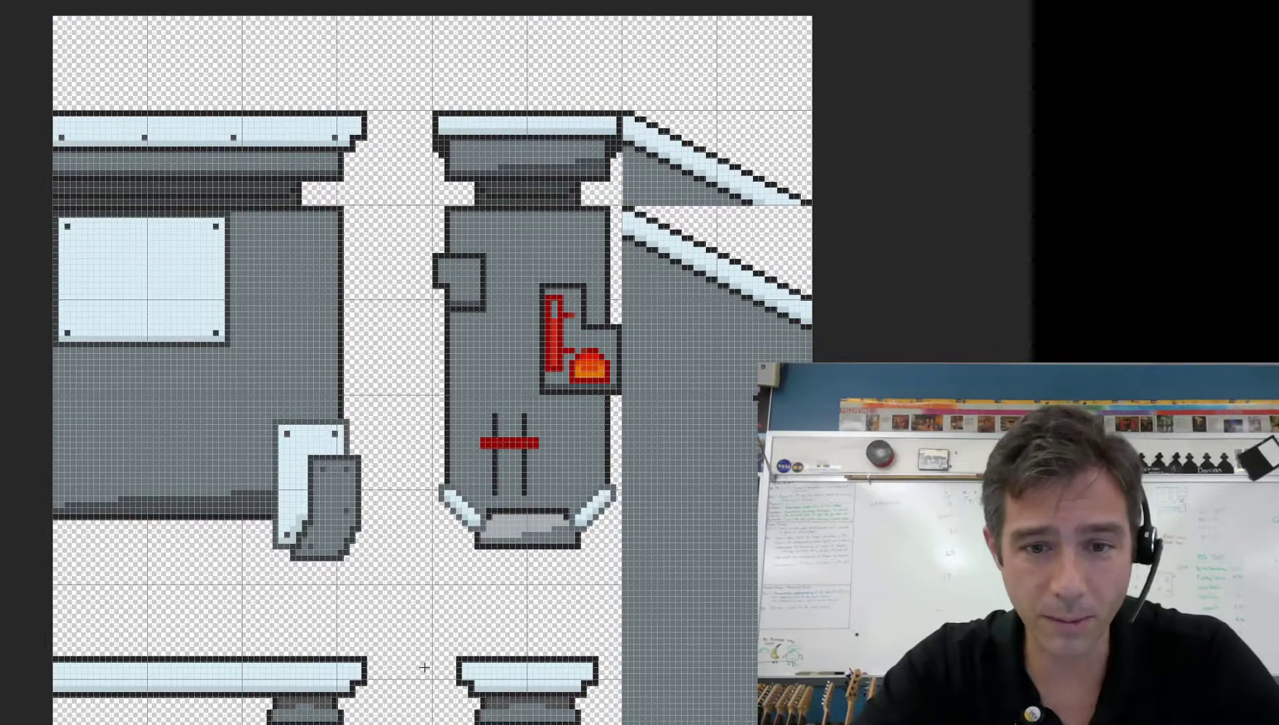
{"action": "scroll", "coordinate": [371, 614], "scroll_direction": "down", "scroll_amount": 2}
{"action": "scroll", "coordinate": [349, 620], "scroll_direction": "down", "scroll_amount": 5}
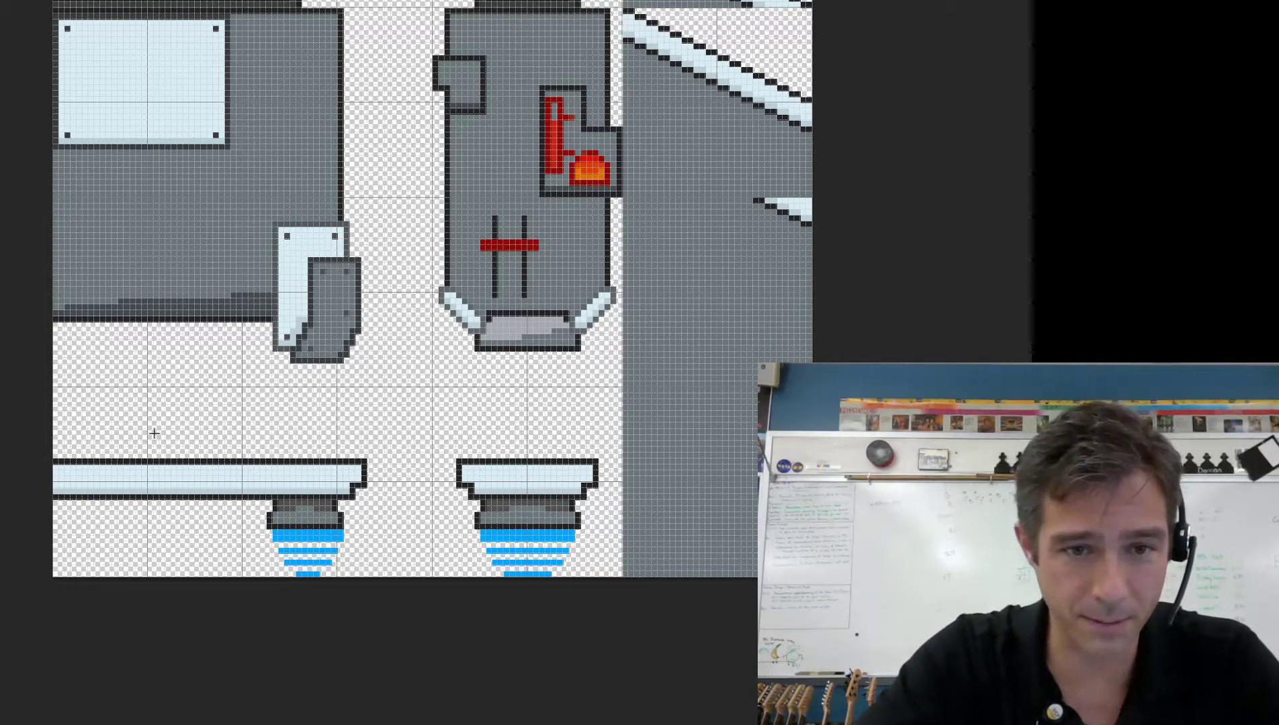
{"action": "scroll", "coordinate": [249, 480], "scroll_direction": "up", "scroll_amount": 2}
{"action": "scroll", "coordinate": [259, 475], "scroll_direction": "up", "scroll_amount": 1}
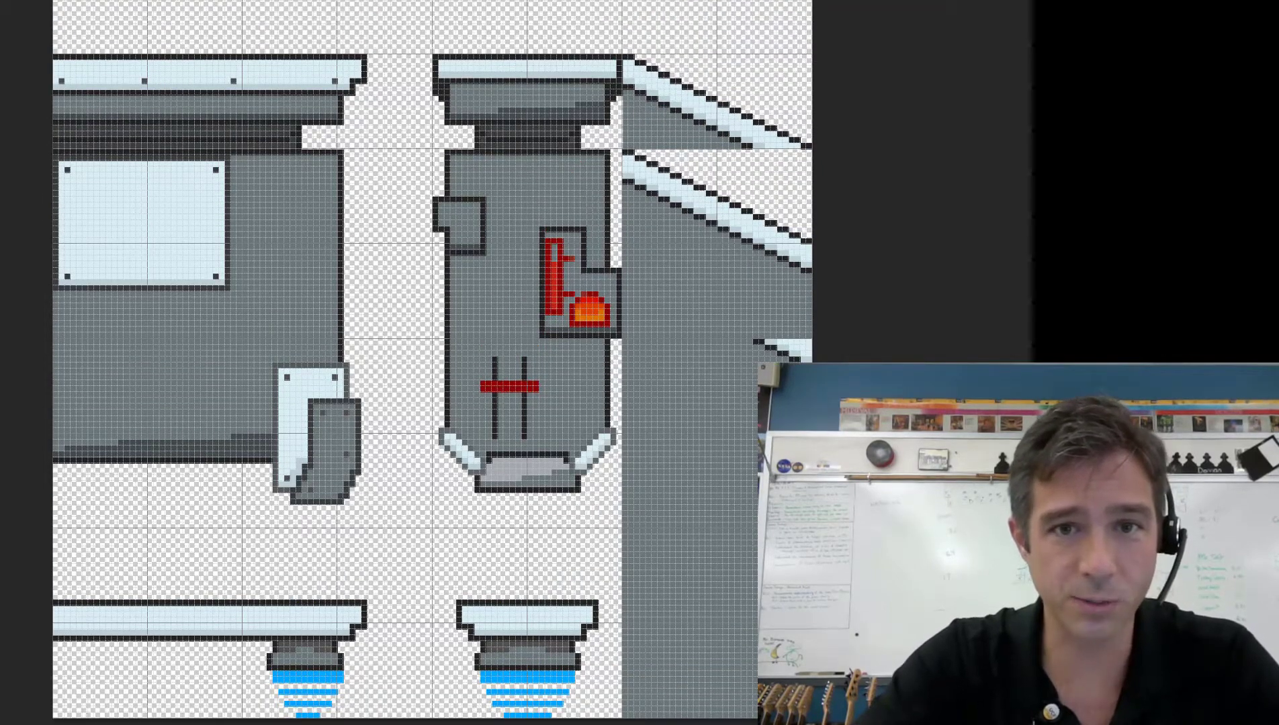
{"action": "scroll", "coordinate": [352, 72], "scroll_direction": "up", "scroll_amount": 1}
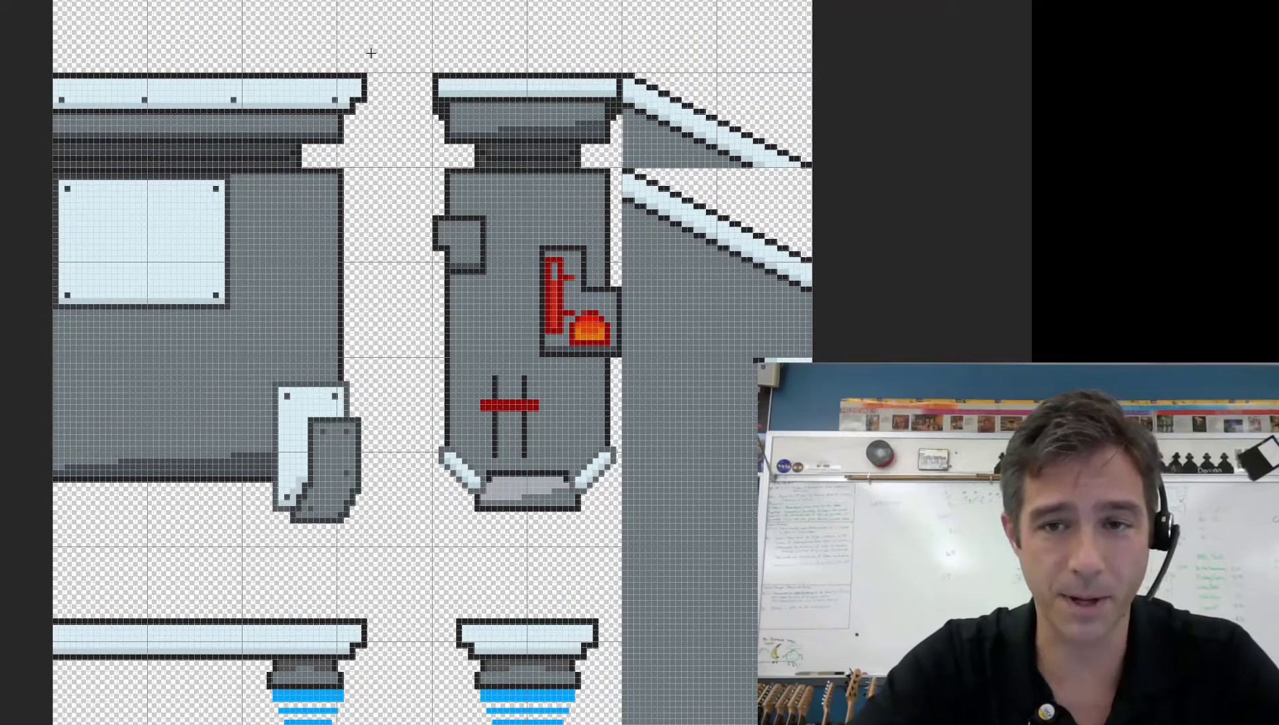
Compare the outline and light trim of the metal platform tops with the start of the upper slope tile
{"action": "left_click", "coordinate": [631, 76]}
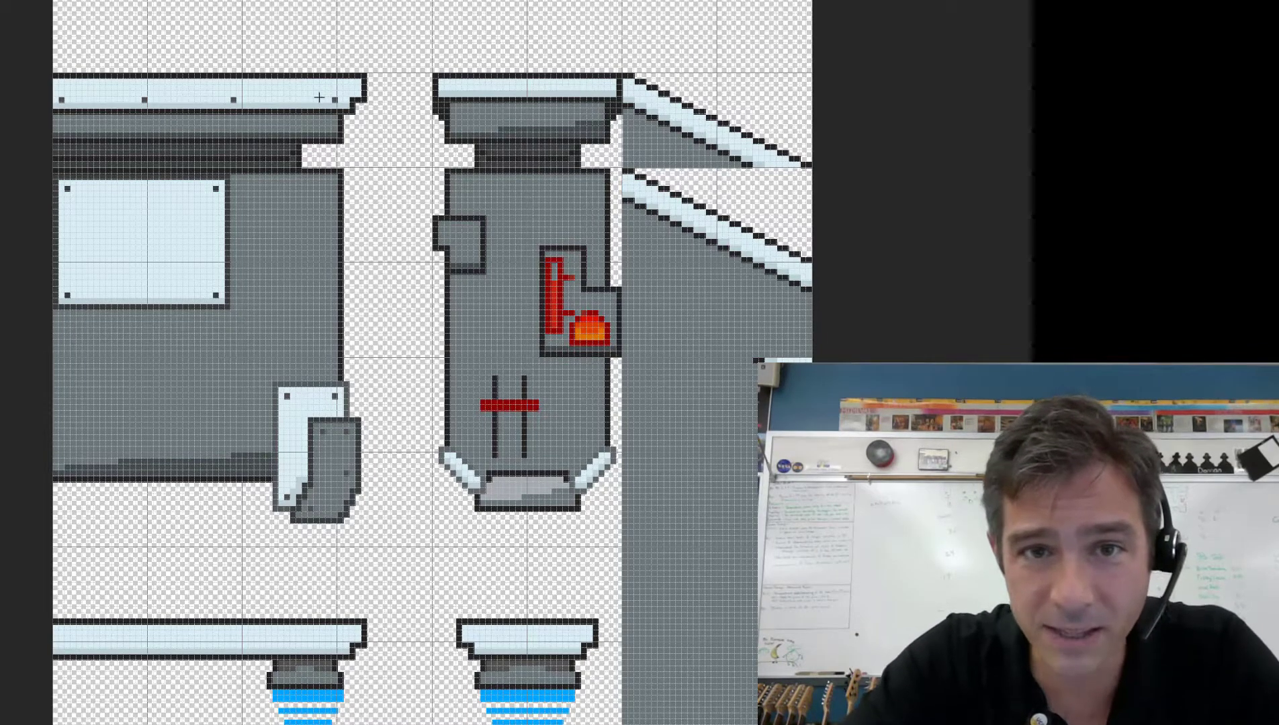
{"action": "left_click", "coordinate": [282, 96]}
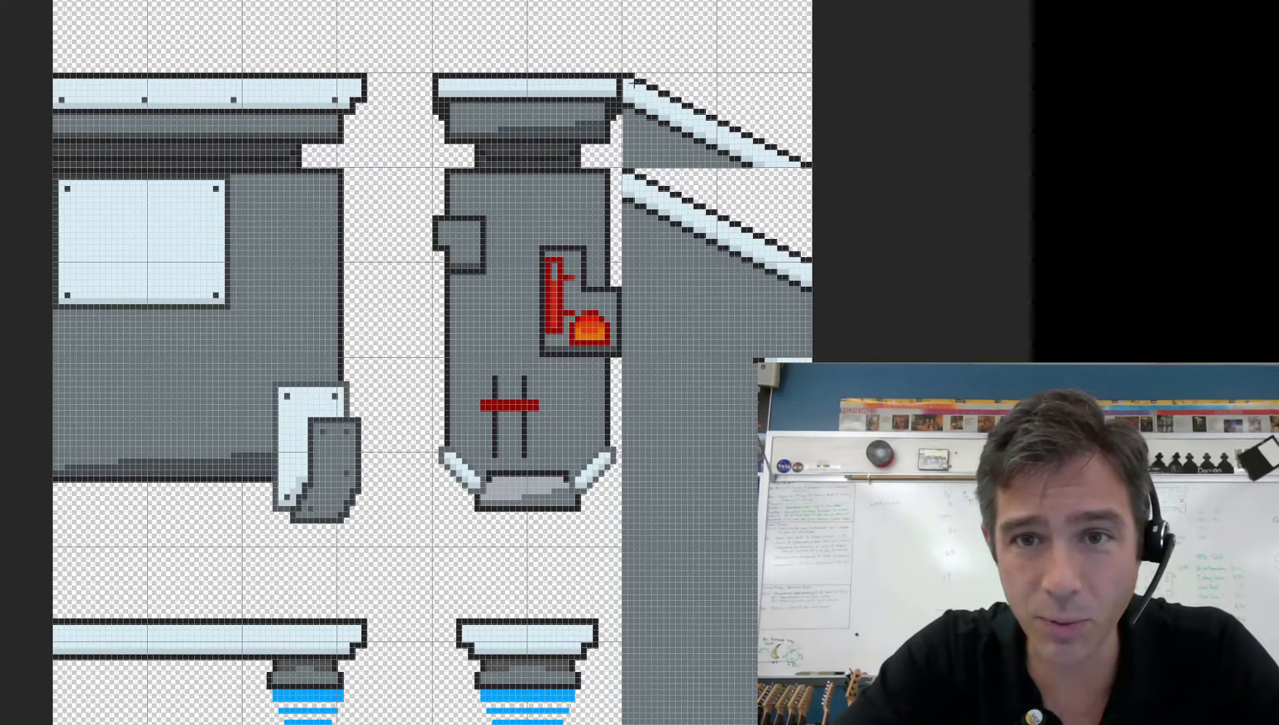
{"action": "left_click", "coordinate": [630, 96]}
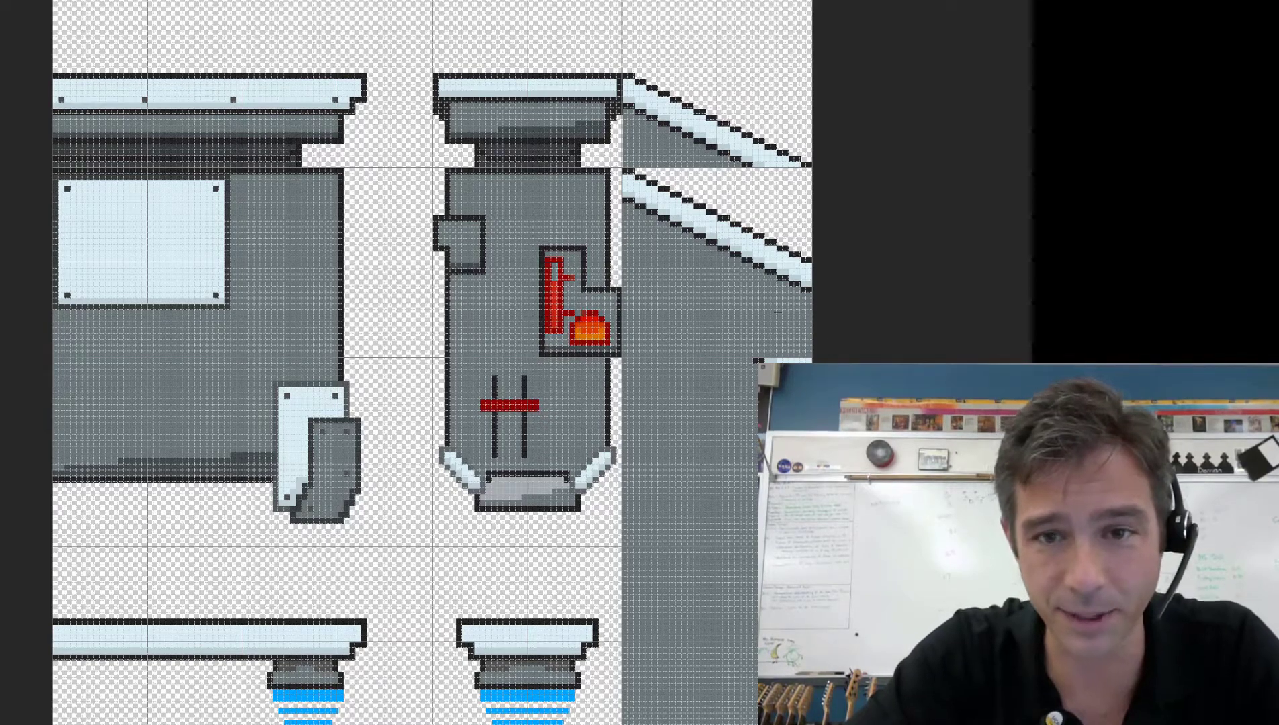
{"action": "scroll", "coordinate": [594, 358], "scroll_direction": "down", "scroll_amount": 1}
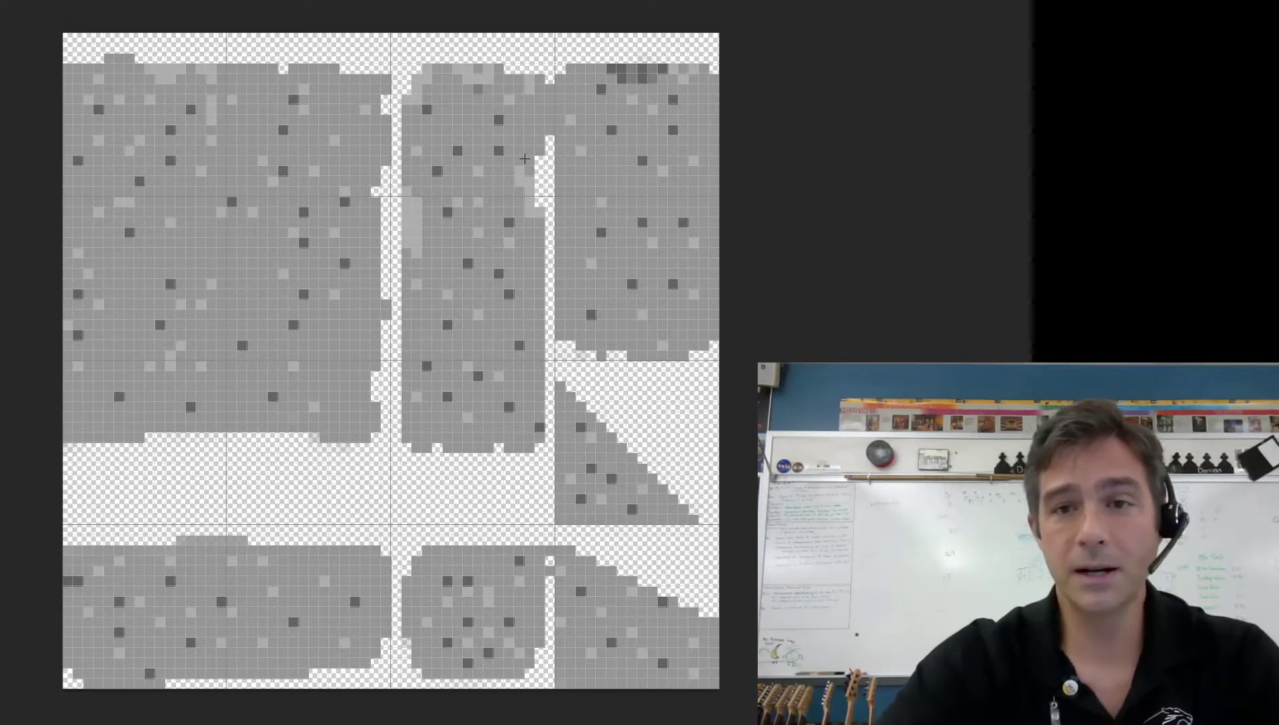
Switch to the purple-topped dirt tileset and examine the upper edge of its flat ground tile
{"action": "key", "text": "v"}
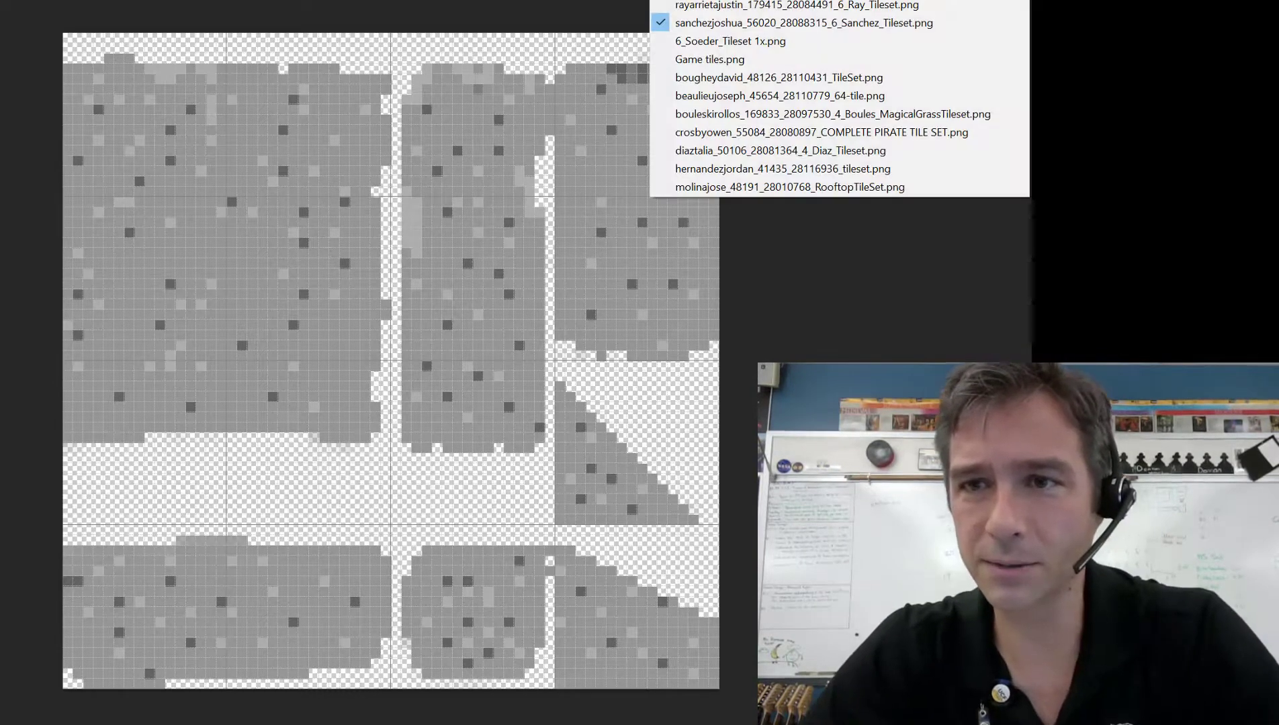
{"action": "left_click", "coordinate": [927, 5]}
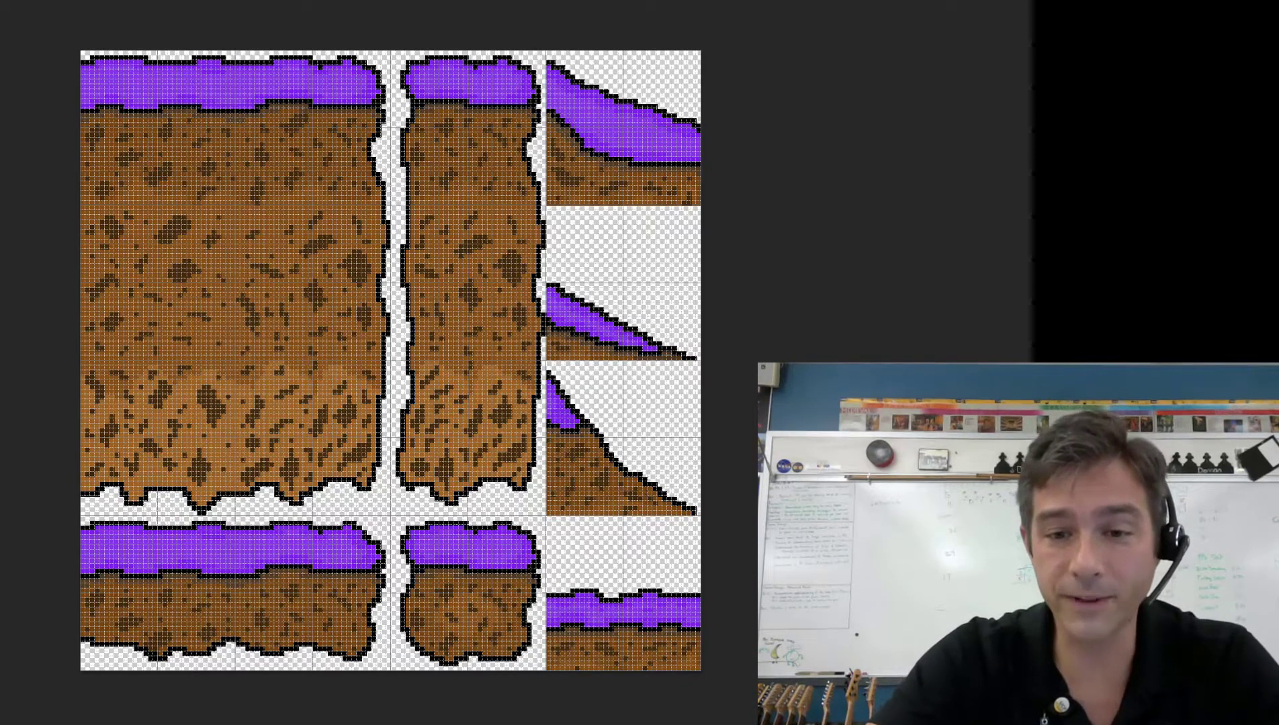
{"action": "left_click", "coordinate": [586, 609]}
{"action": "left_click", "coordinate": [689, 602]}
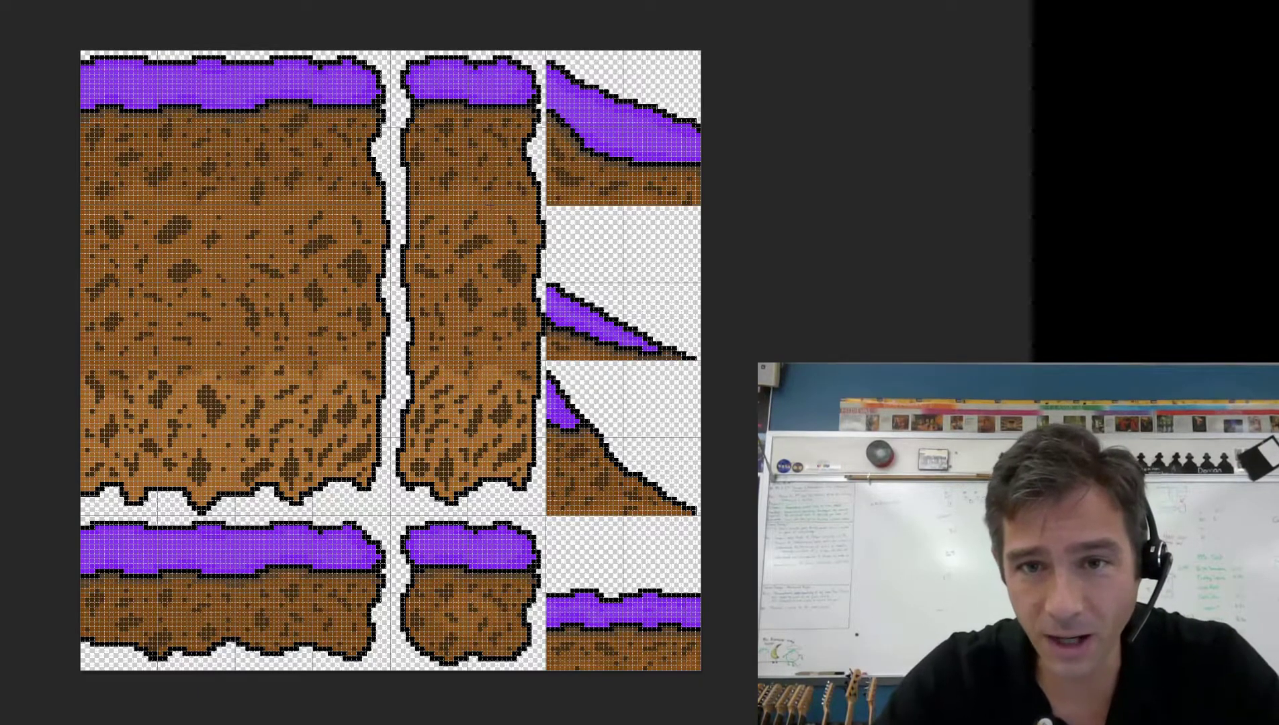
Examine the brown dirt texture and its shade change across the large block and the narrow pillar up close
{"action": "scroll", "coordinate": [156, 255], "scroll_direction": "up", "scroll_amount": 2}
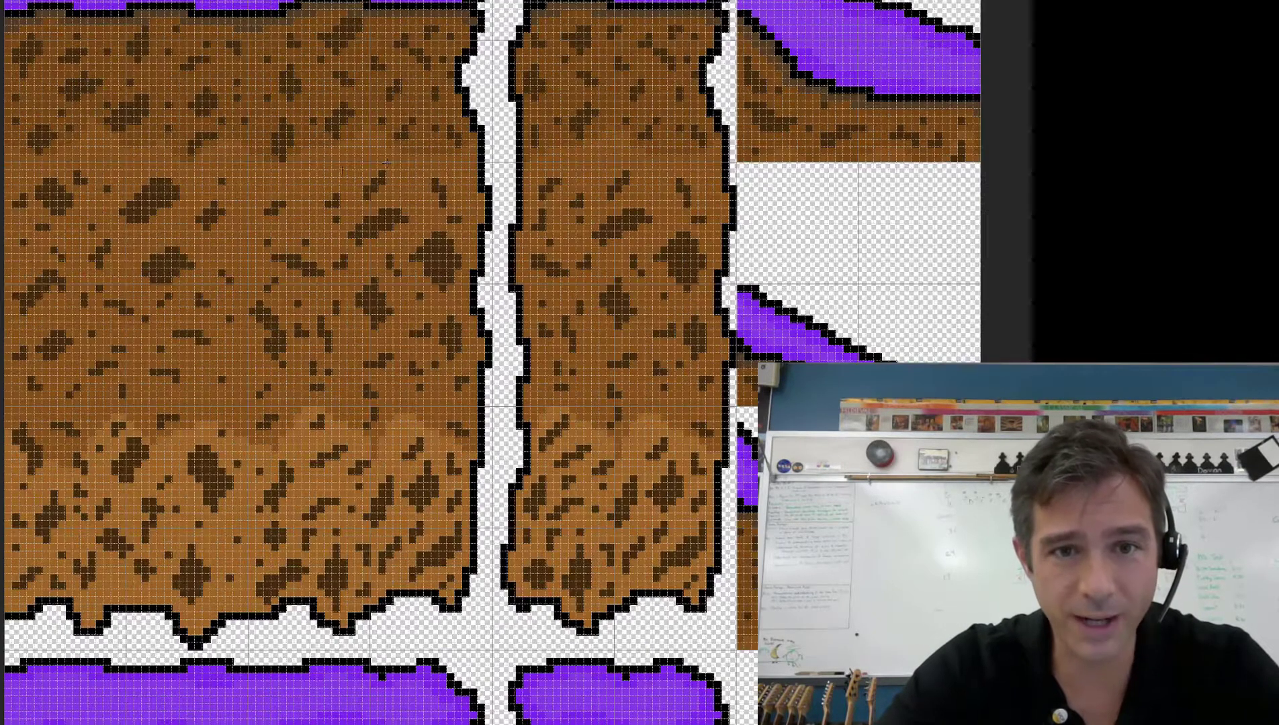
{"action": "scroll", "coordinate": [370, 200], "scroll_direction": "down", "scroll_amount": 1}
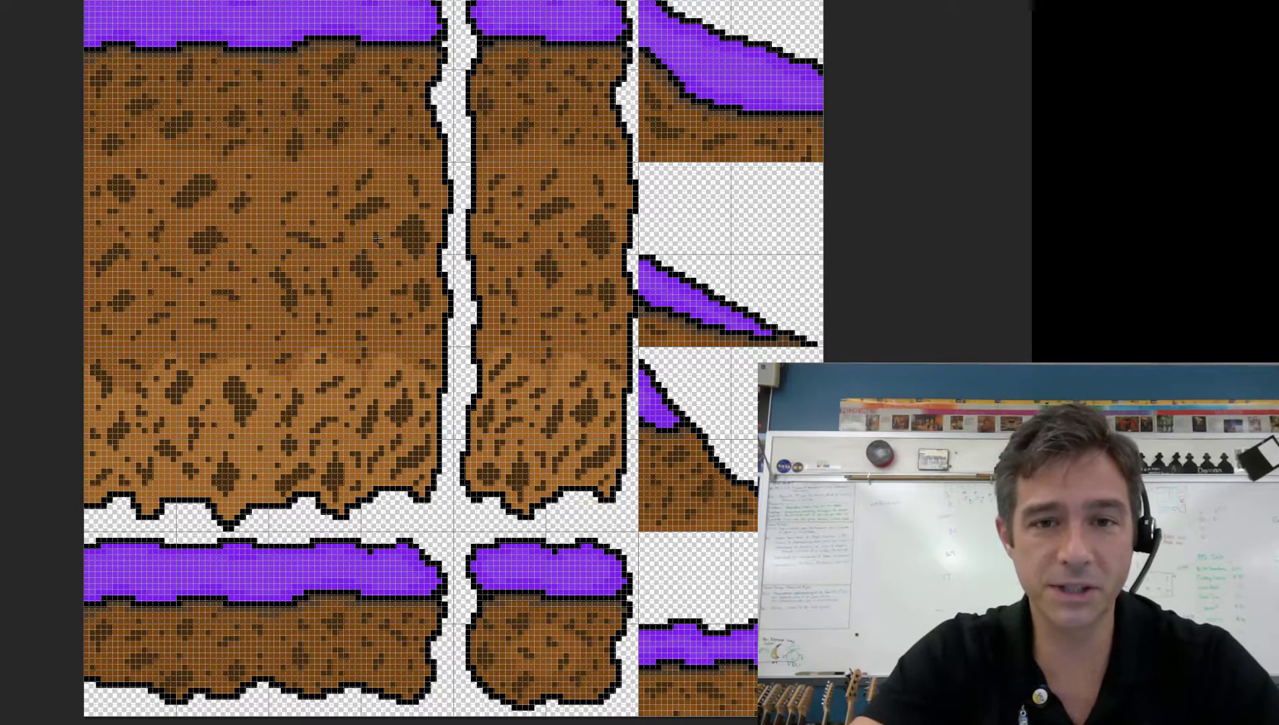
{"action": "left_click", "coordinate": [560, 238]}
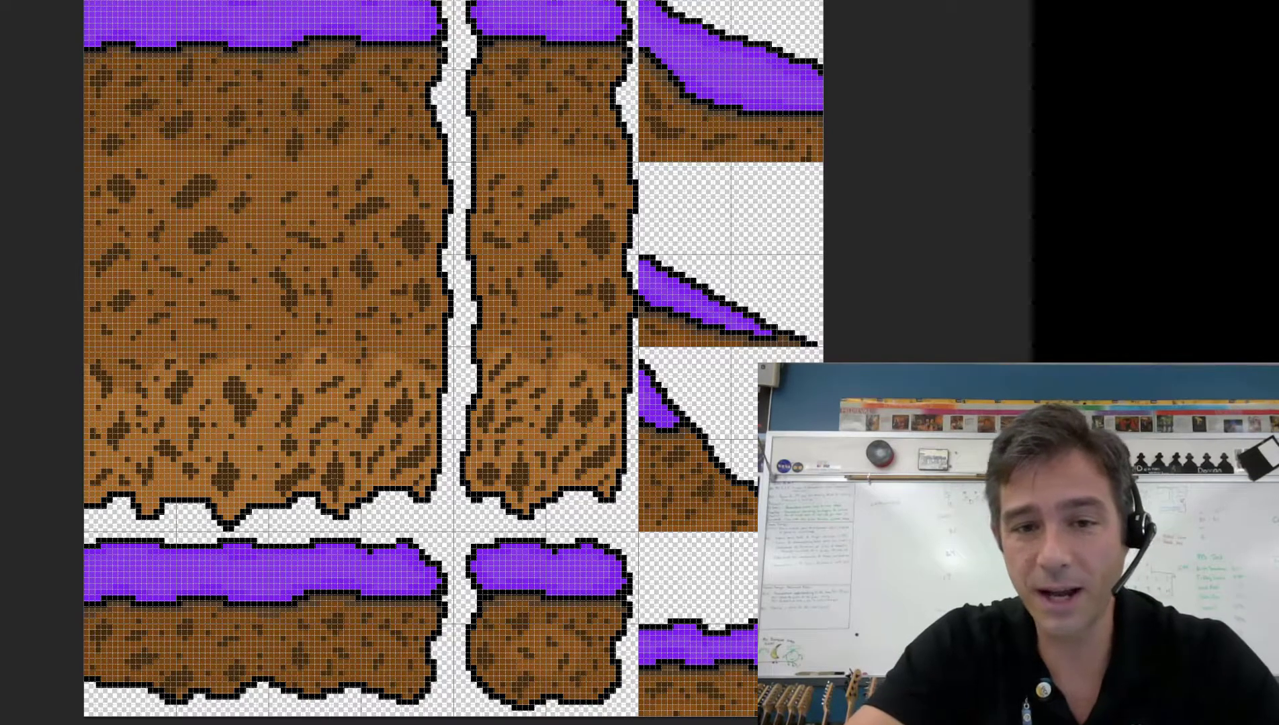
{"action": "left_click", "coordinate": [391, 418]}
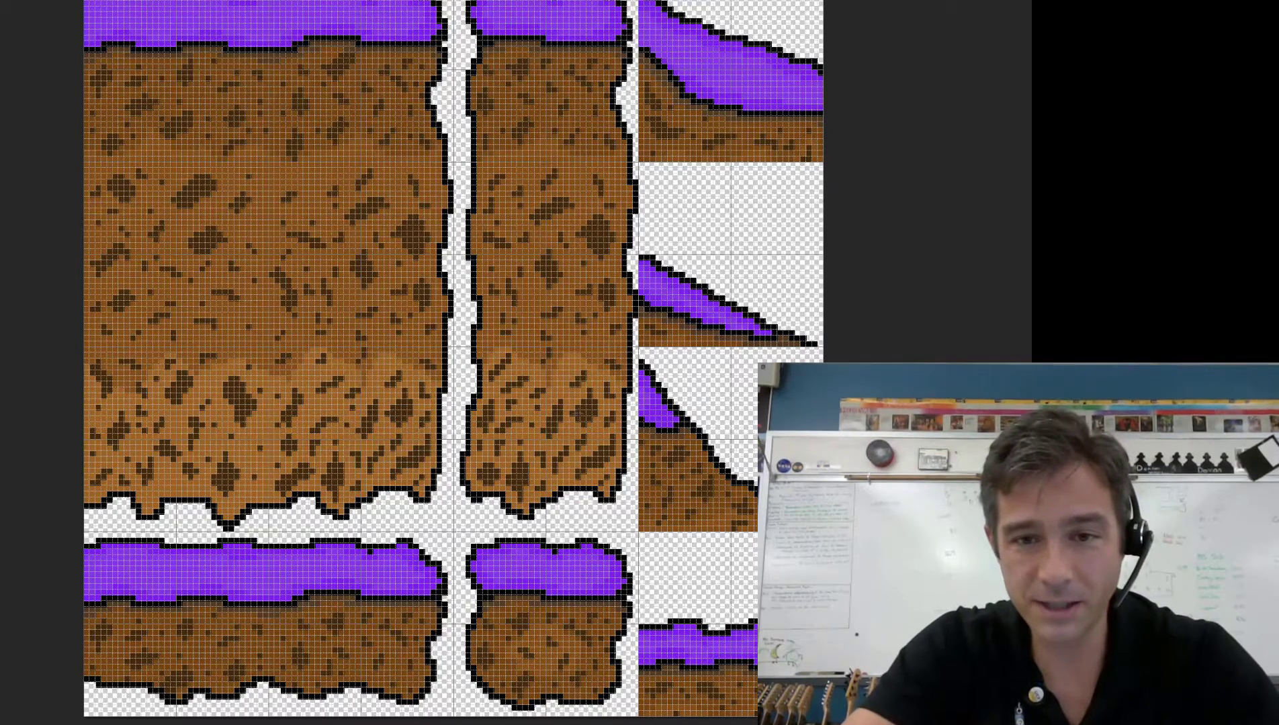
{"action": "left_click", "coordinate": [579, 414]}
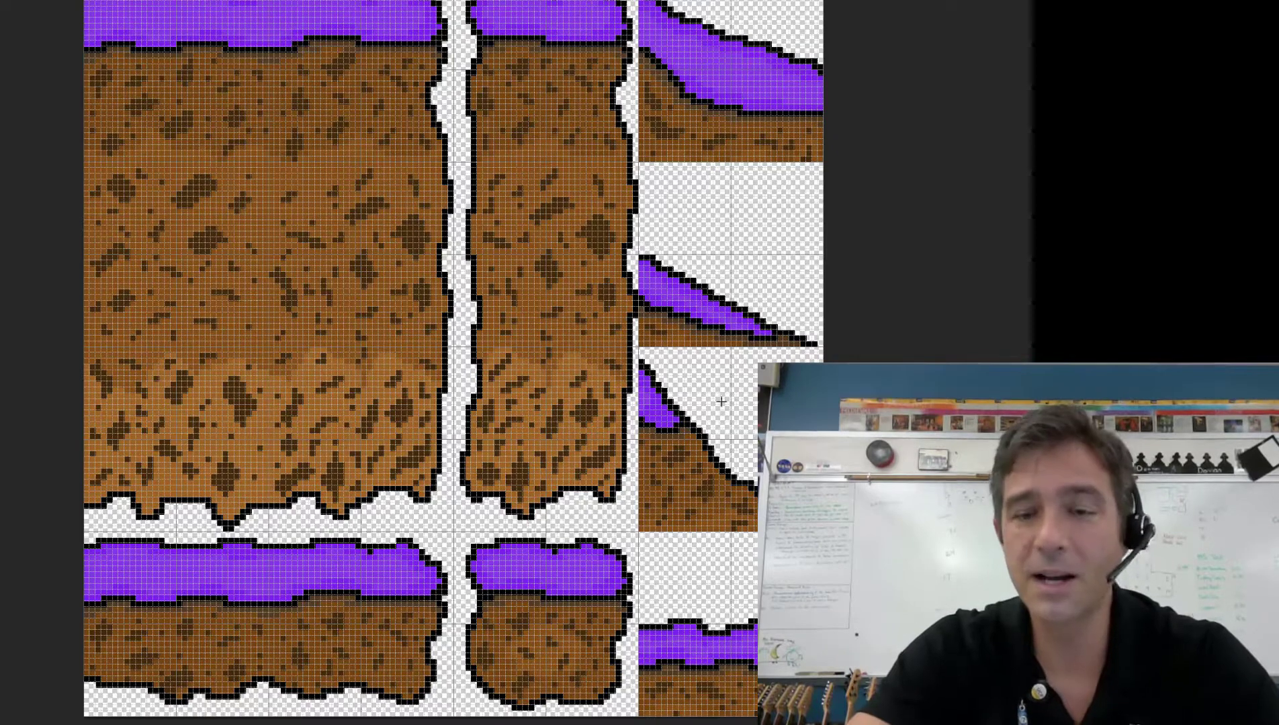
Review the whole purple-topped tileset, checking the flat ground tile's surface against the slopes and platforms
{"action": "scroll", "coordinate": [716, 454], "scroll_direction": "down", "scroll_amount": 2}
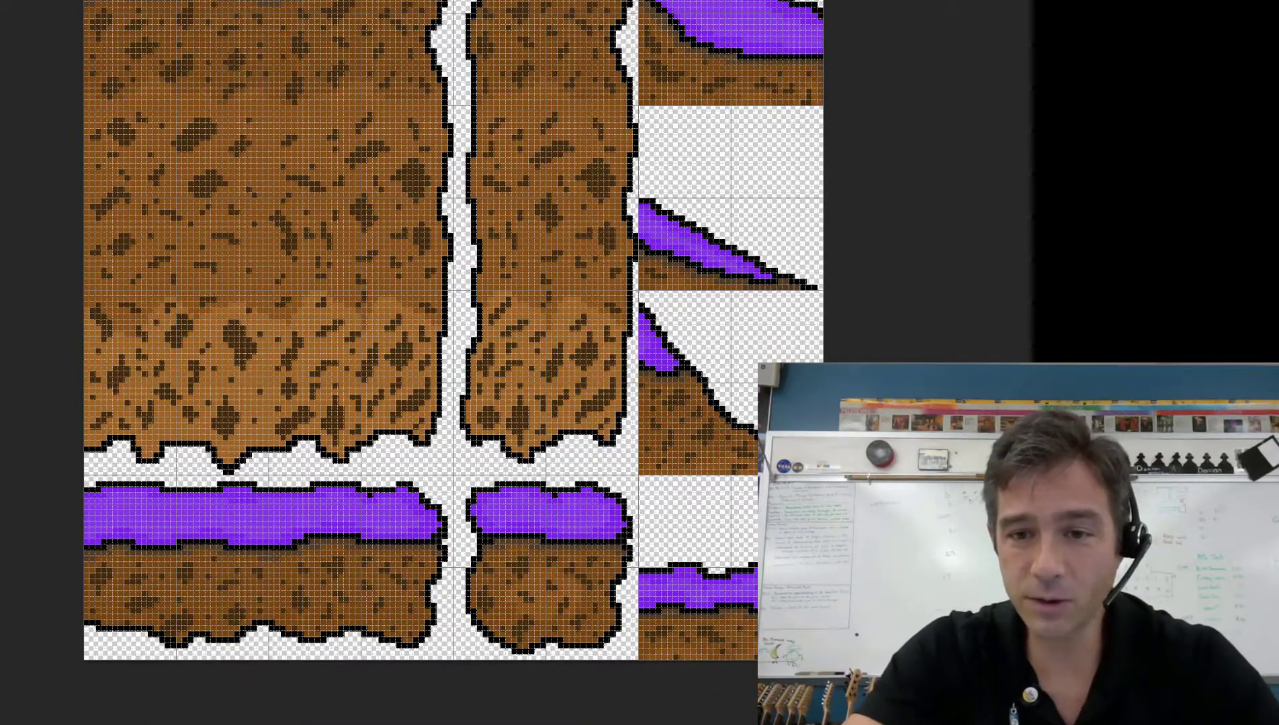
{"action": "scroll", "coordinate": [708, 409], "scroll_direction": "down", "scroll_amount": 3}
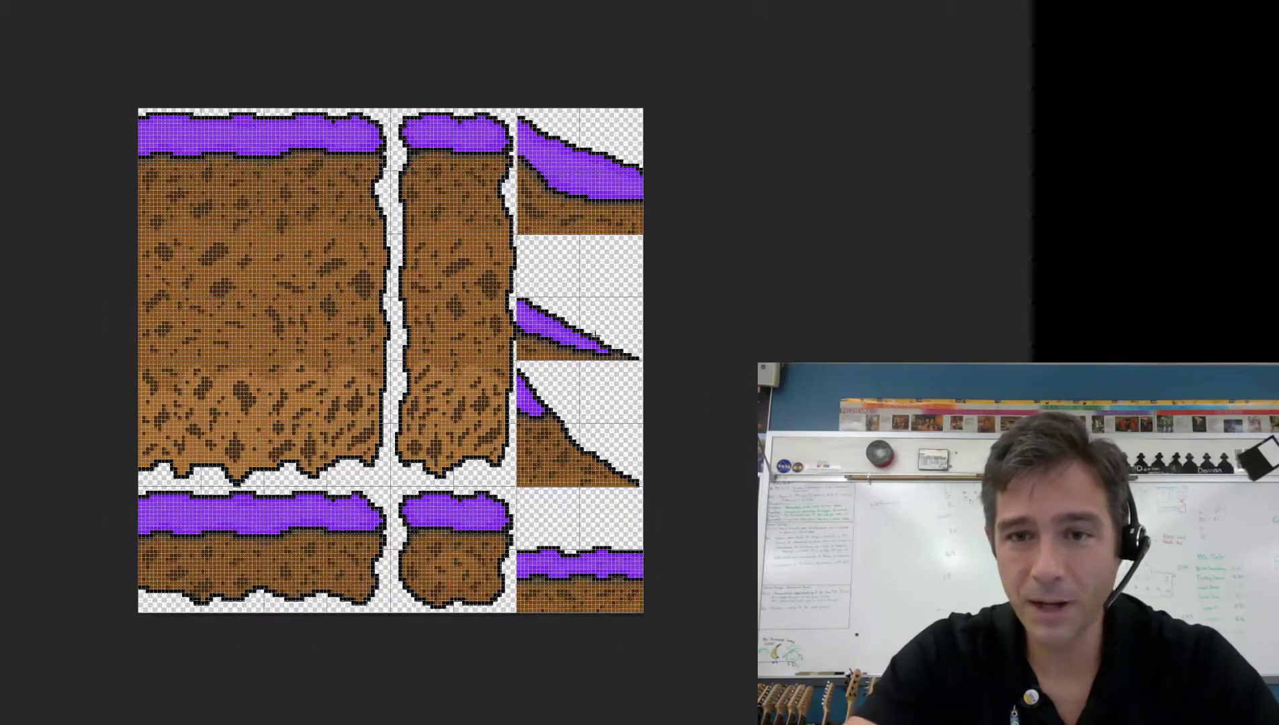
{"action": "scroll", "coordinate": [708, 408], "scroll_direction": "up", "scroll_amount": 2}
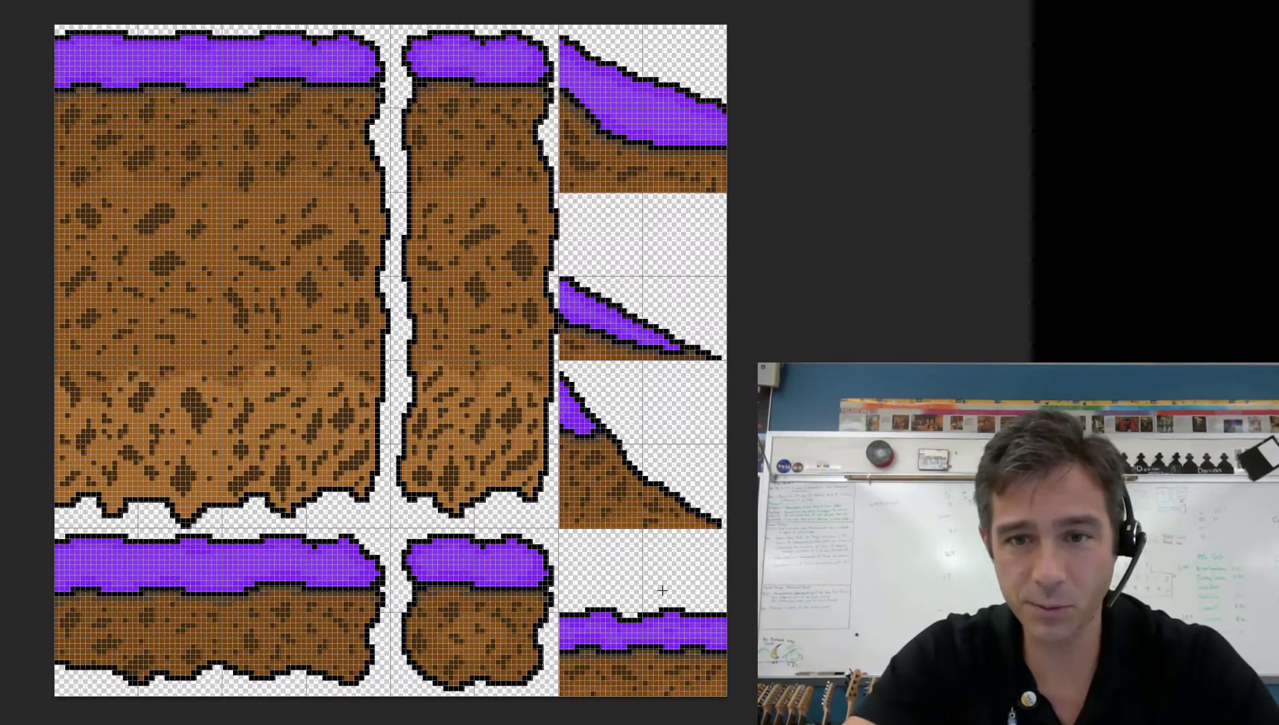
{"action": "left_click", "coordinate": [656, 631]}
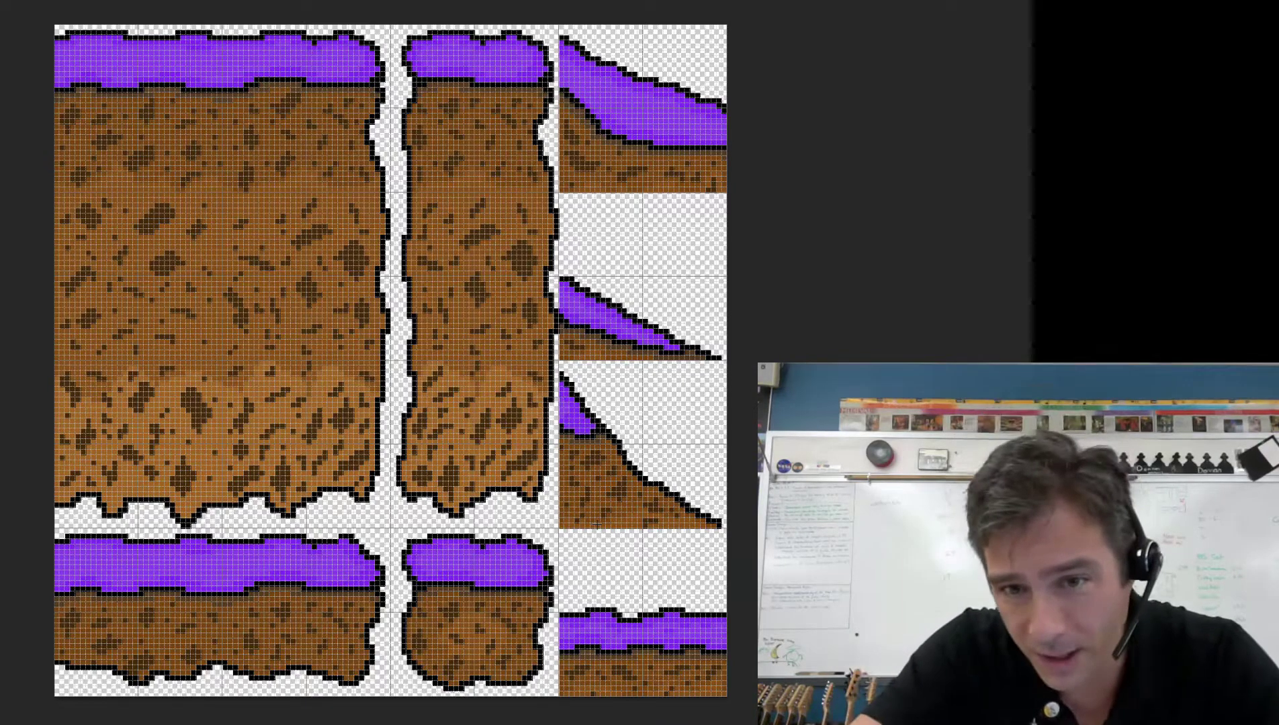
{"action": "scroll", "coordinate": [306, 169], "scroll_direction": "up", "scroll_amount": 1}
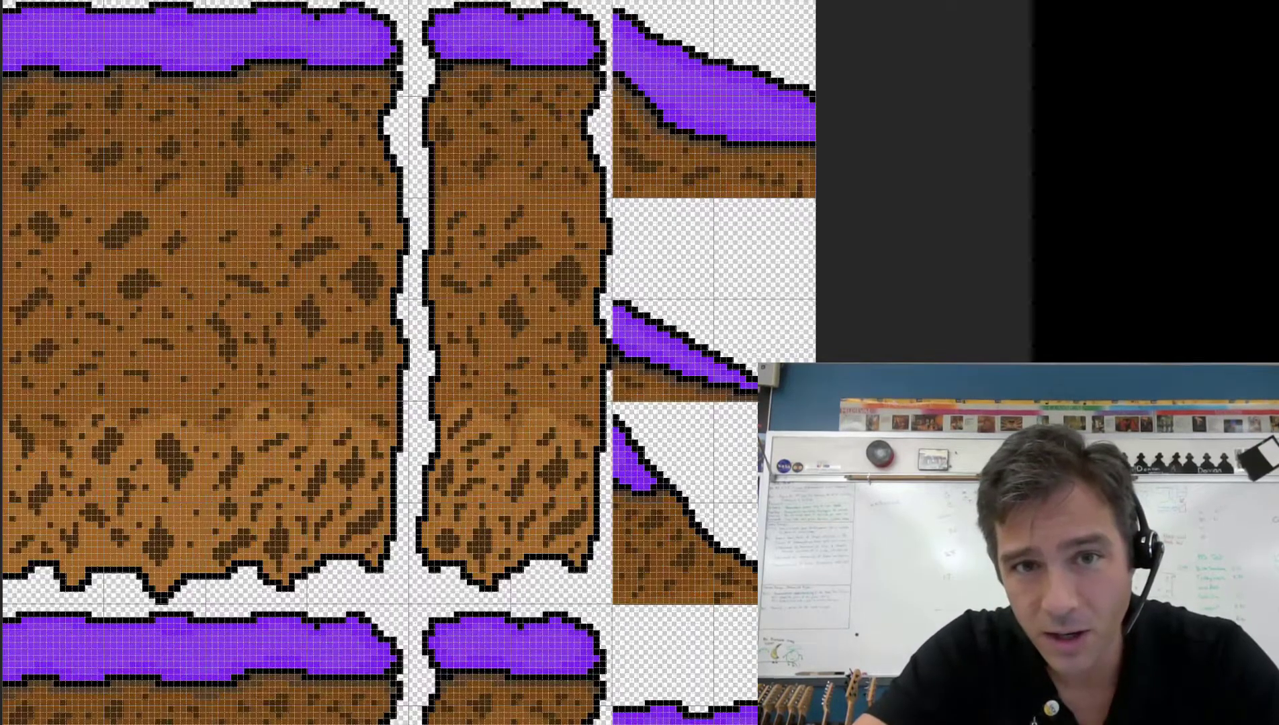
Examine the purple-topped tileset's dirt texture, side outlines and jagged lower edge up close across the block and pillar
{"action": "scroll", "coordinate": [306, 169], "scroll_direction": "up", "scroll_amount": 2}
{"action": "scroll", "coordinate": [306, 169], "scroll_direction": "down", "scroll_amount": 3}
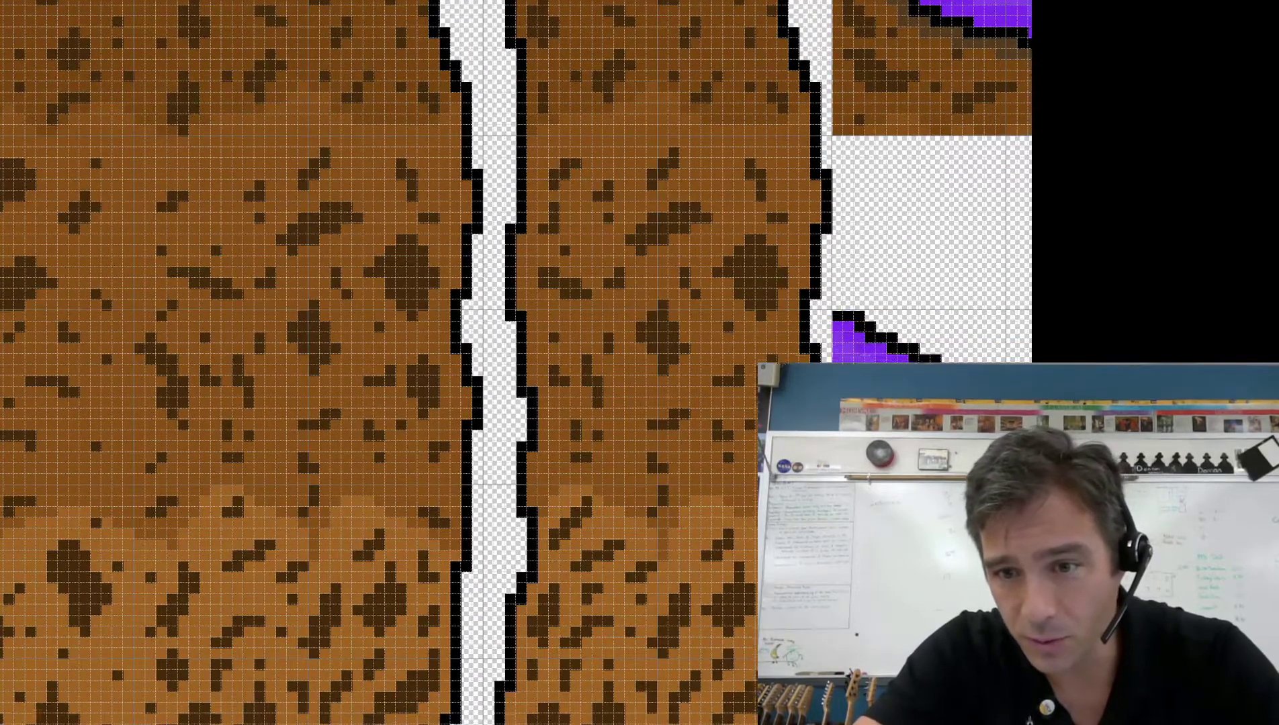
{"action": "scroll", "coordinate": [517, 363], "scroll_direction": "down", "scroll_amount": 3}
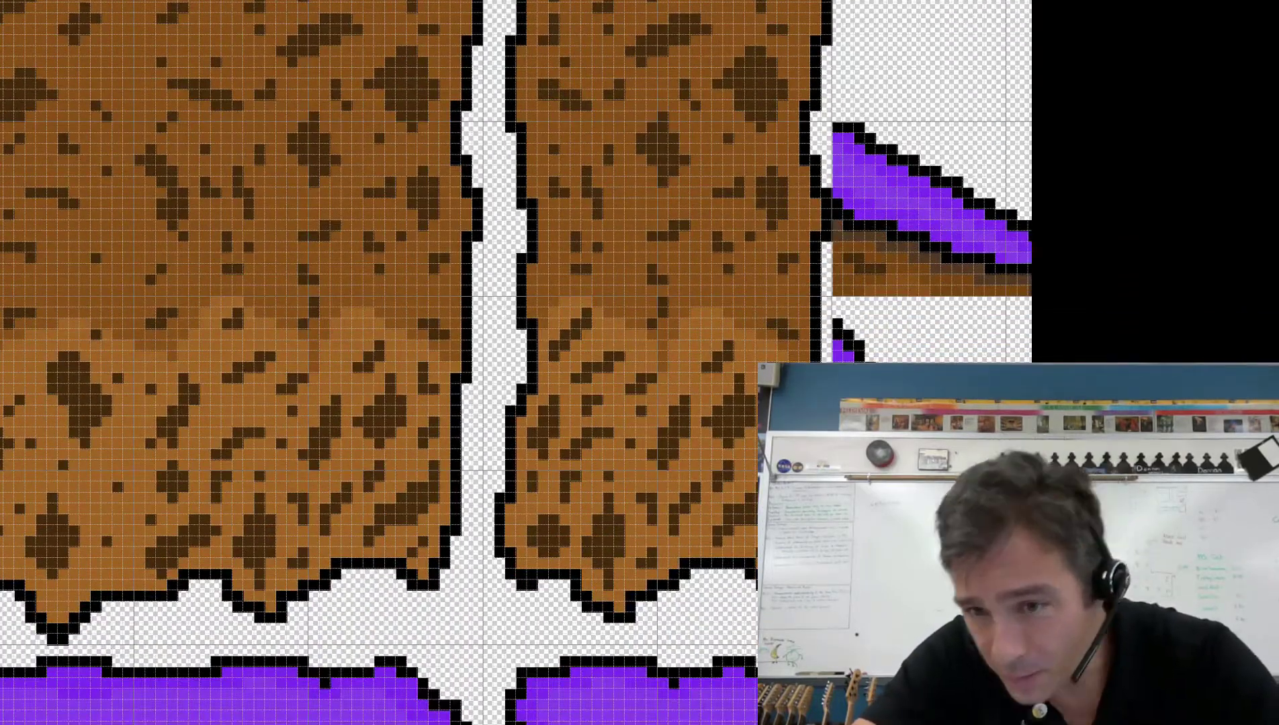
{"action": "scroll", "coordinate": [387, 363], "scroll_direction": "down", "scroll_amount": 3}
{"action": "scroll", "coordinate": [387, 363], "scroll_direction": "up", "scroll_amount": 1}
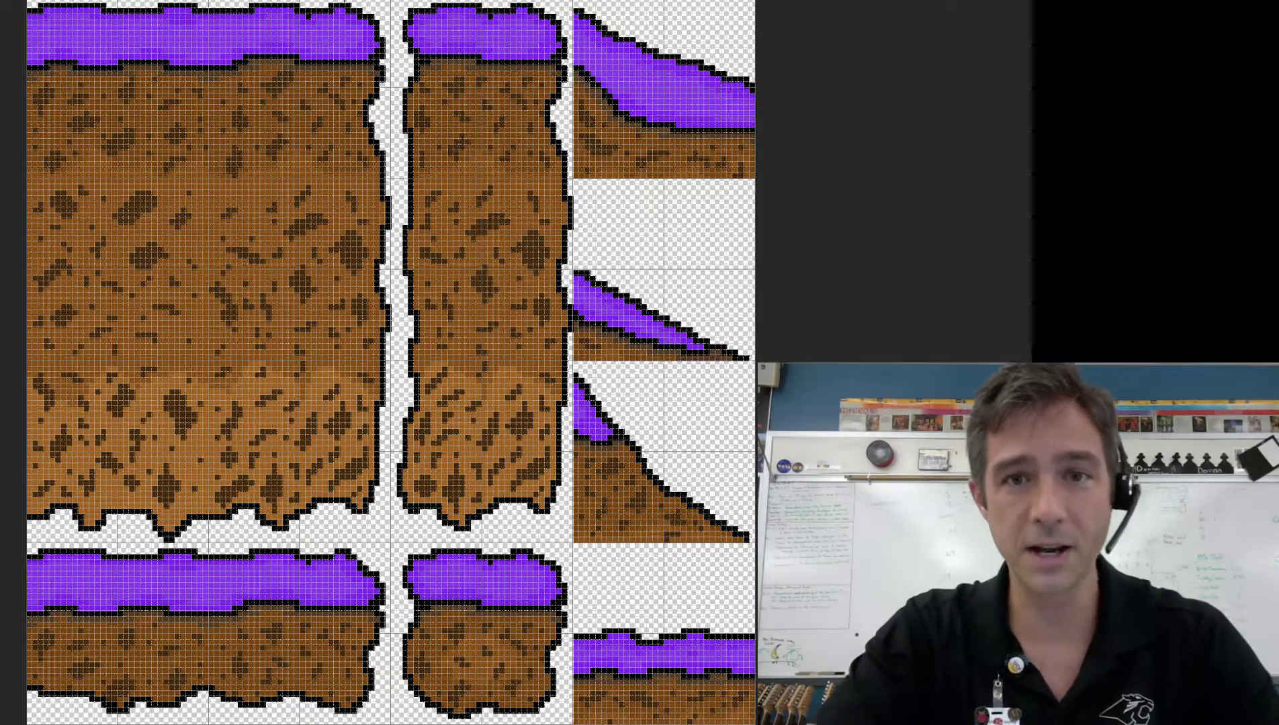
{"action": "key", "text": "ctrl"}
{"action": "key", "text": "ctrl"}
{"action": "key", "text": "ctrl"}
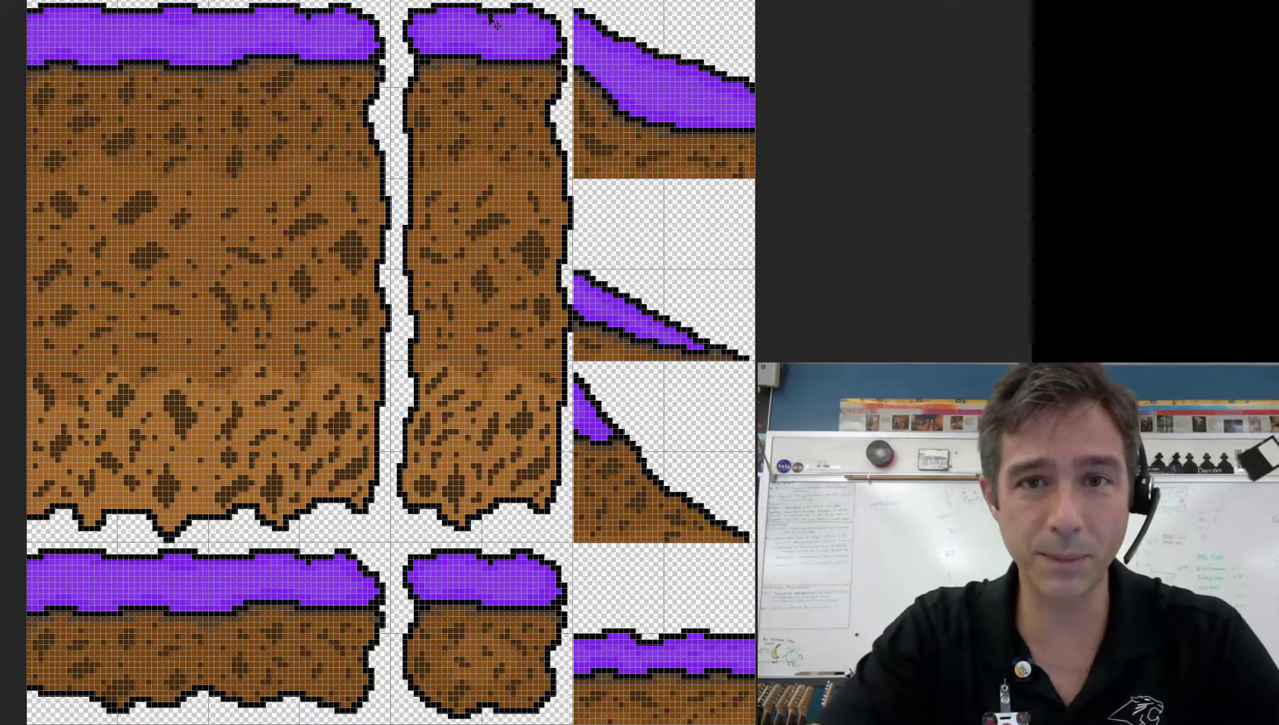
{"action": "key", "text": "ctrl"}
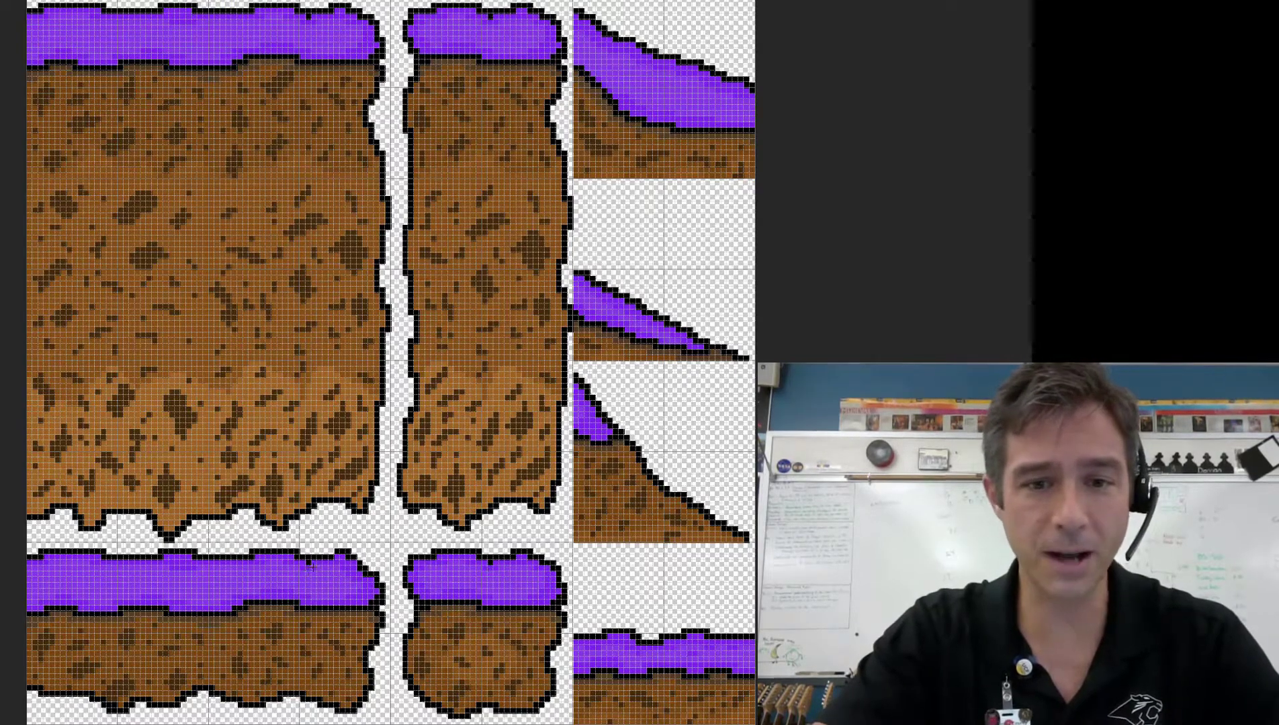
{"action": "key", "text": "ctrl"}
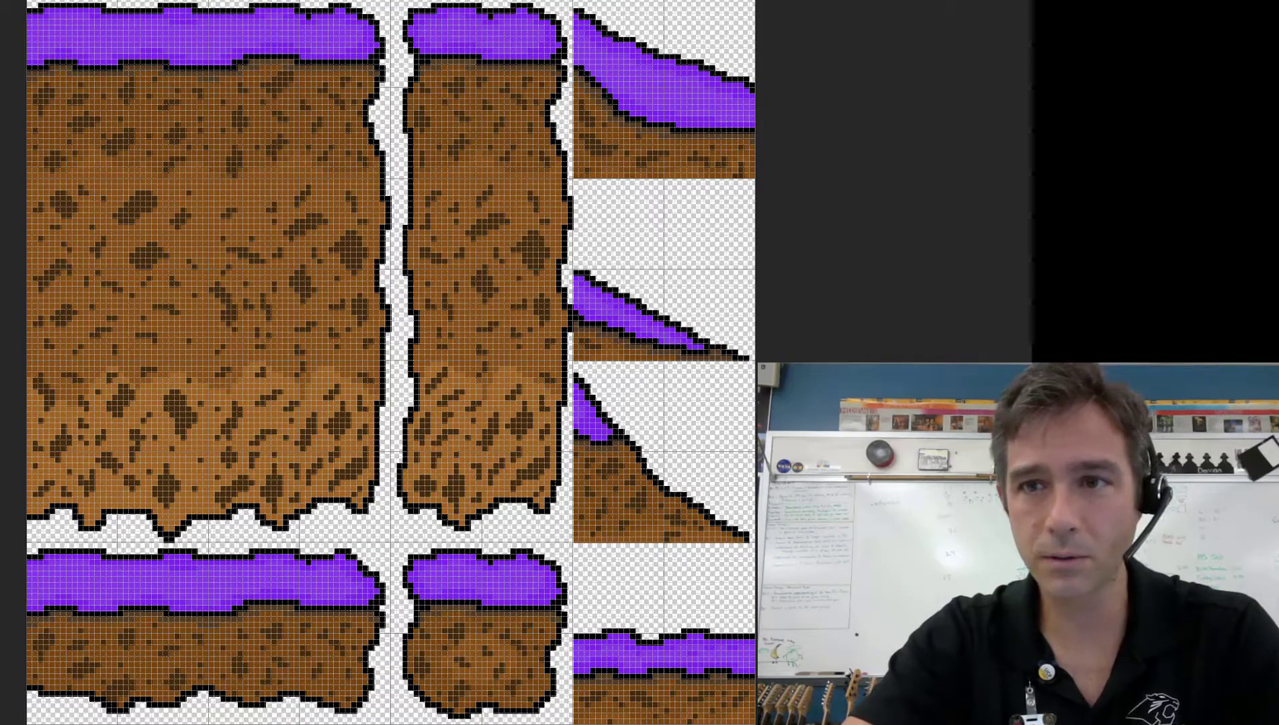
Switch to the gold-banded wooden tileset with the pirate flag and examine the plank shading of its large wall
{"action": "key", "text": "ctrl+Tab"}
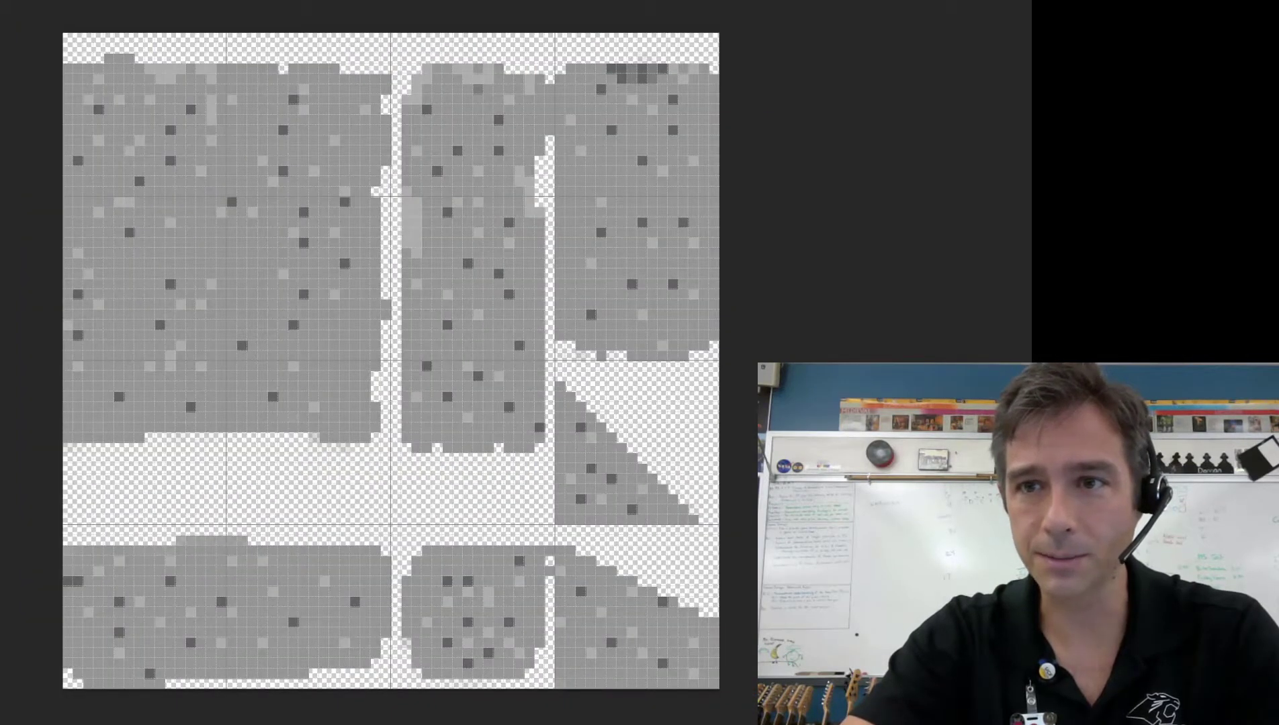
{"action": "key", "text": "ctrl+Tab"}
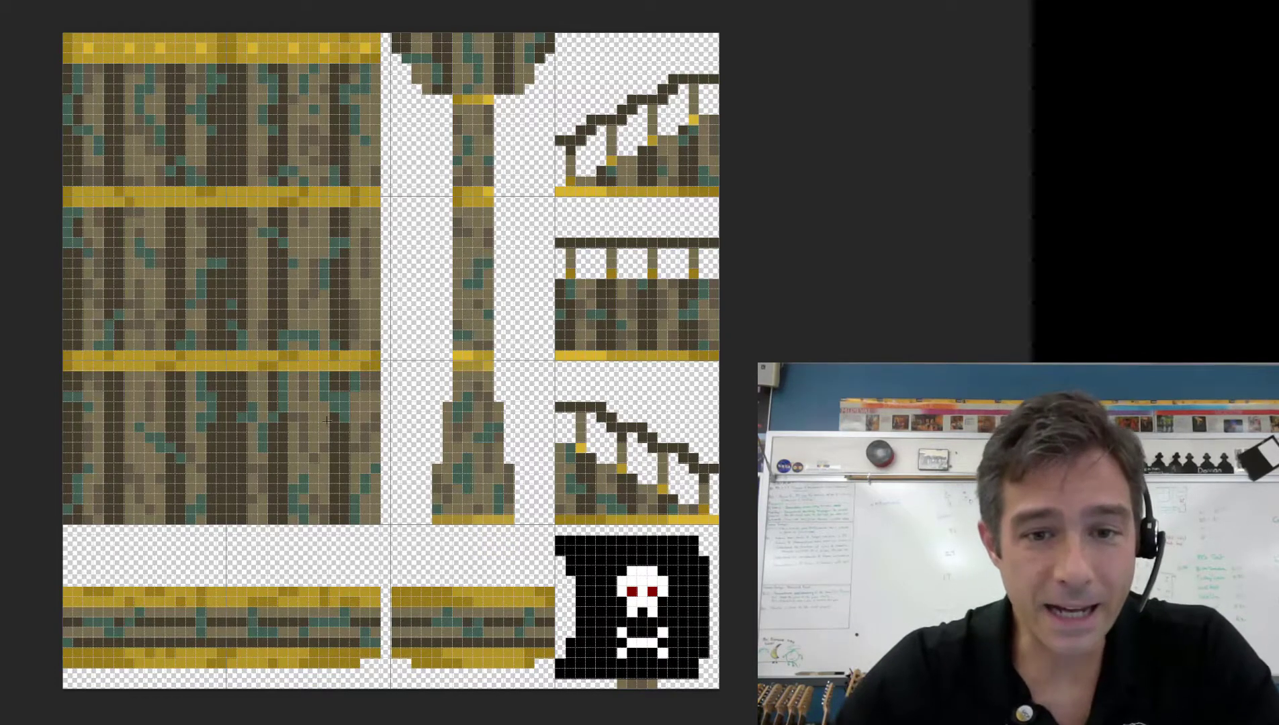
{"action": "left_click", "coordinate": [308, 223]}
{"action": "left_click", "coordinate": [315, 451]}
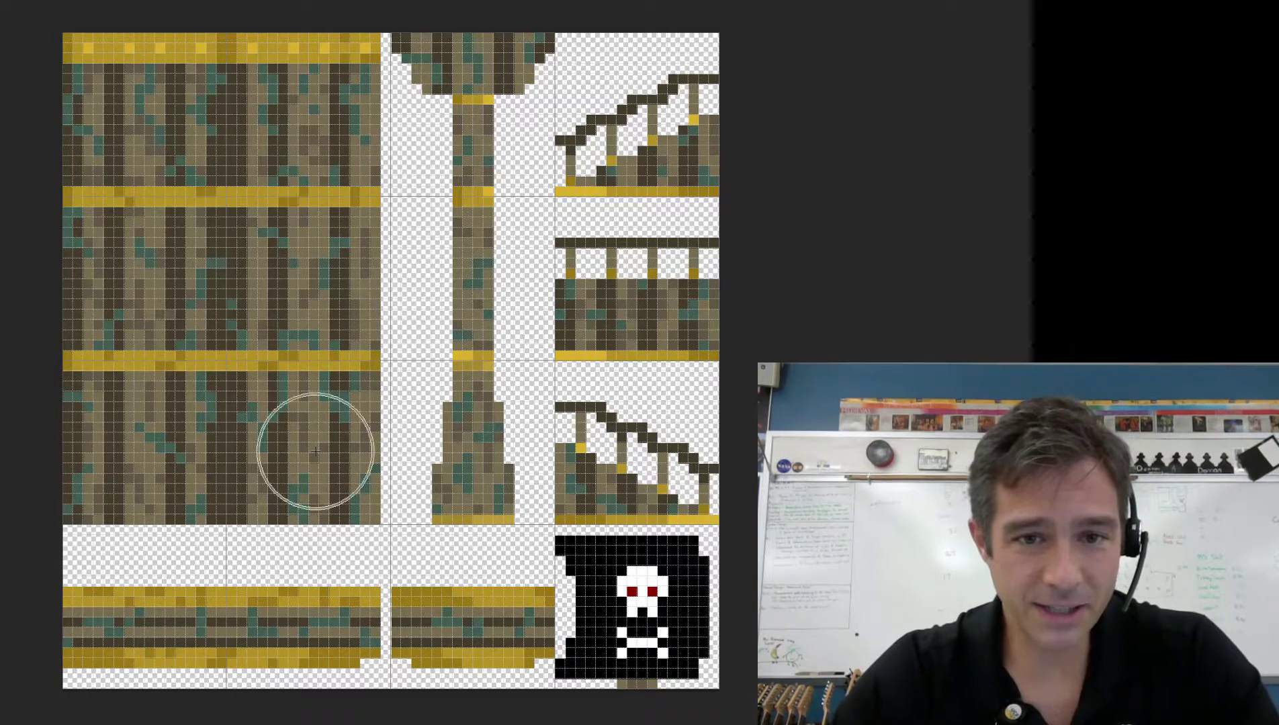
{"action": "left_click", "coordinate": [331, 250]}
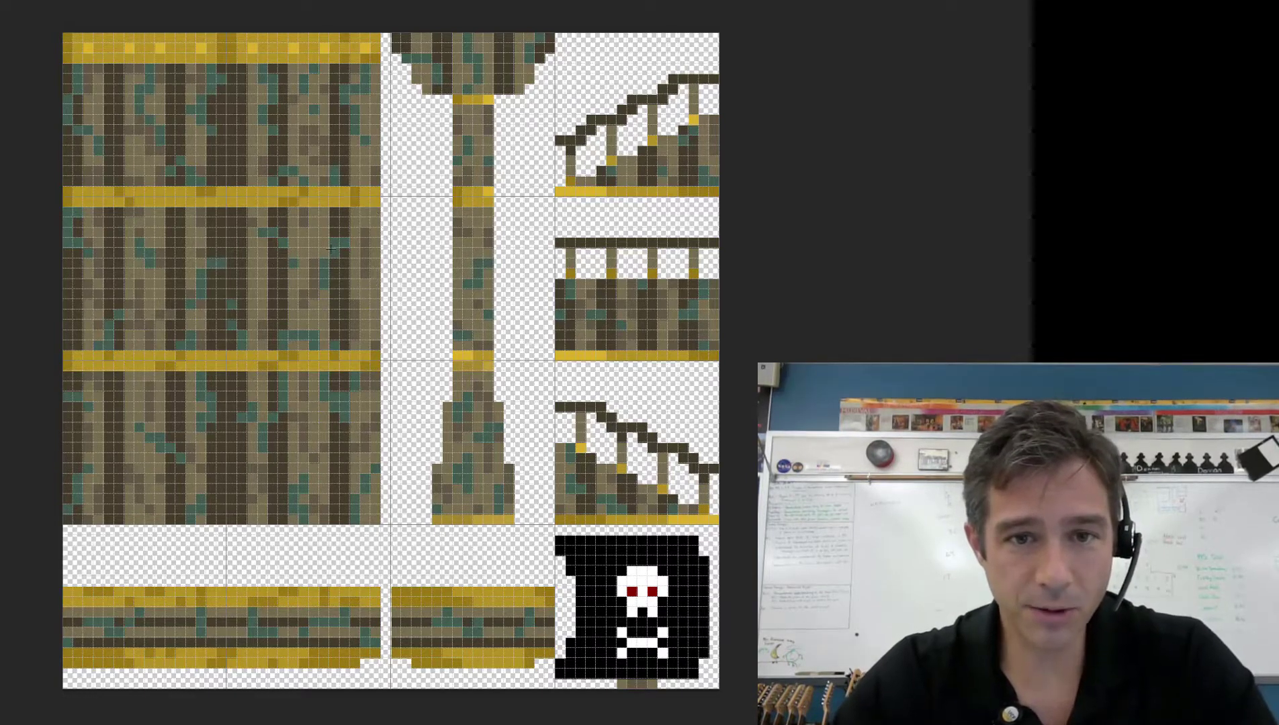
{"action": "left_click", "coordinate": [130, 252]}
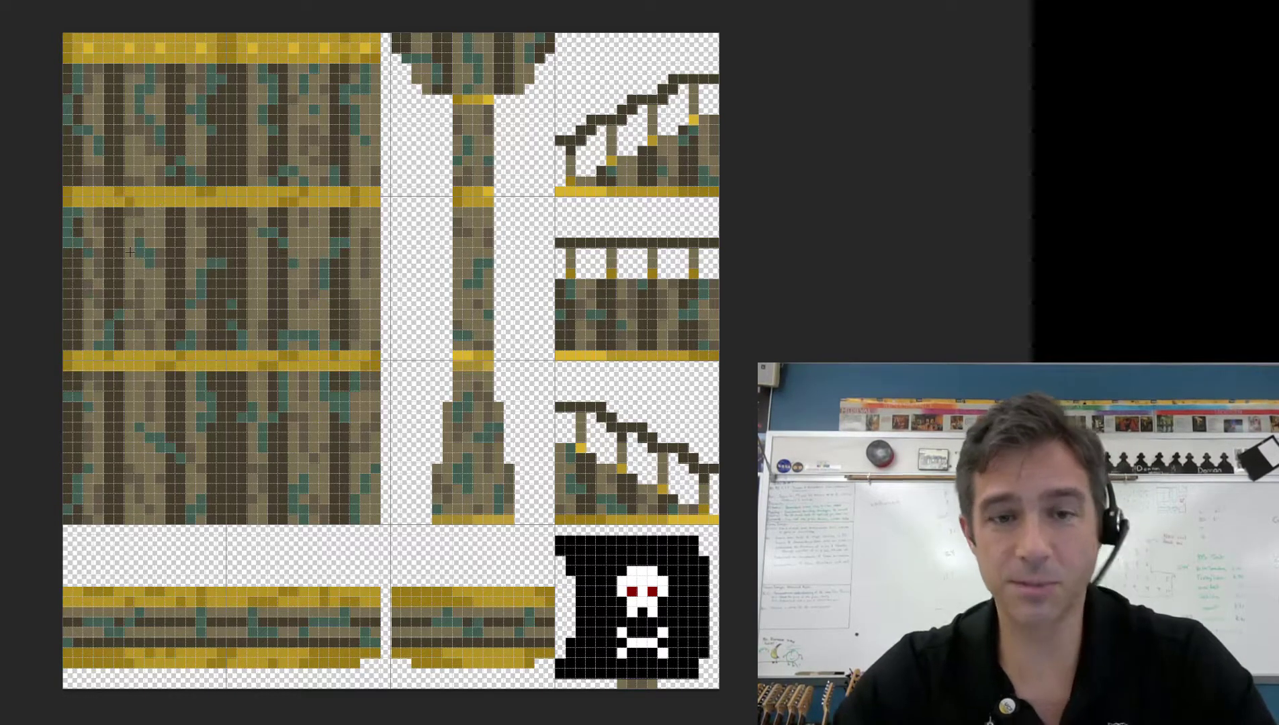
Compare the plank texture in the wall's lower and middle sections with the narrow wooden column
{"action": "left_click", "coordinate": [332, 418]}
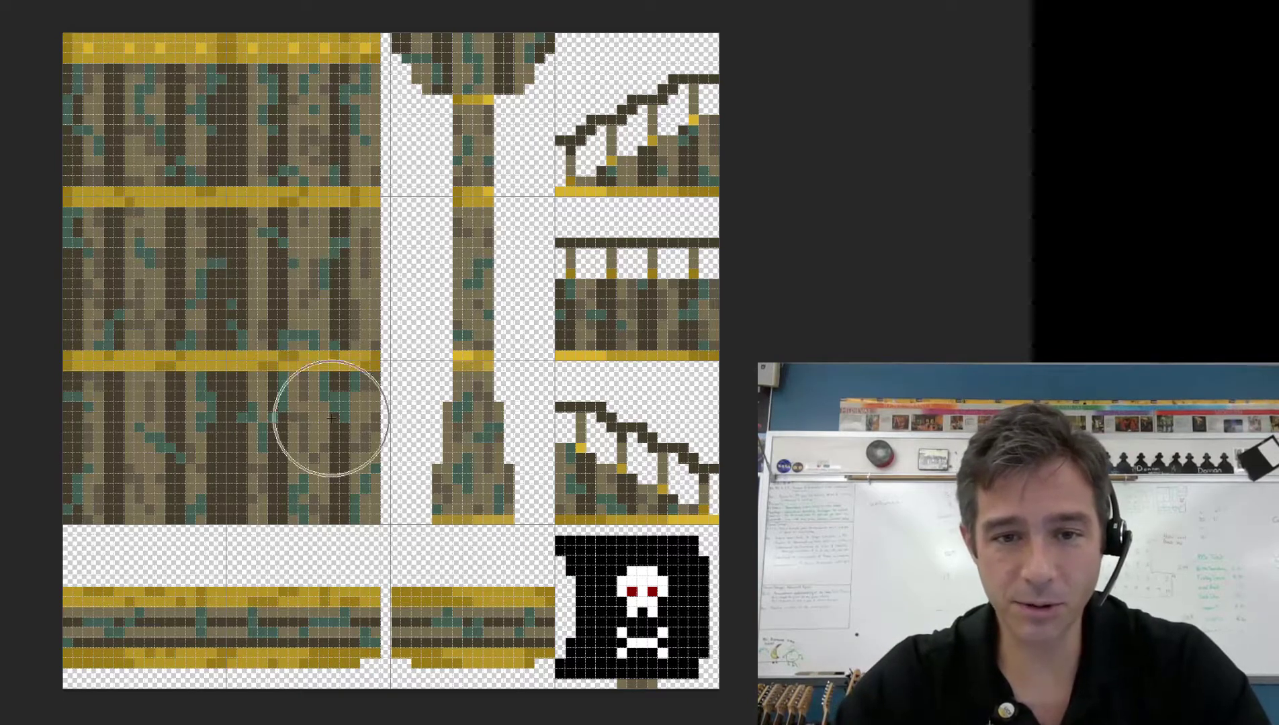
{"action": "left_click", "coordinate": [345, 423]}
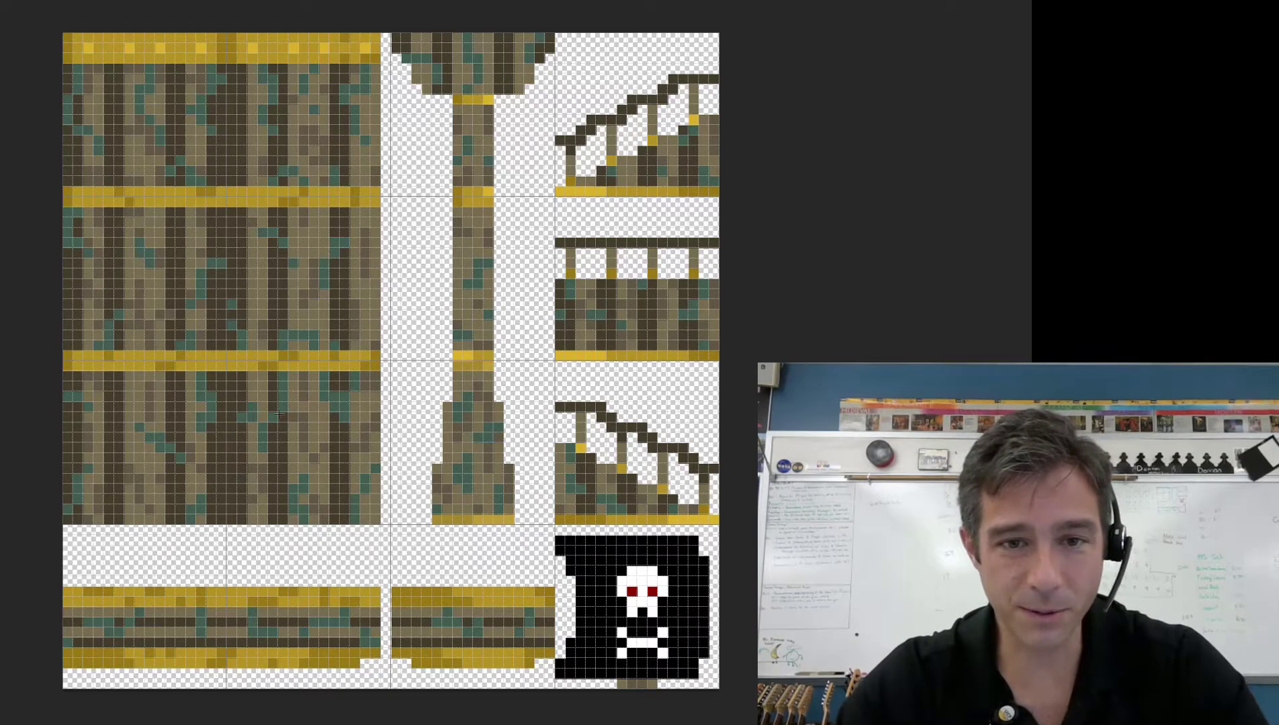
{"action": "left_click", "coordinate": [308, 275]}
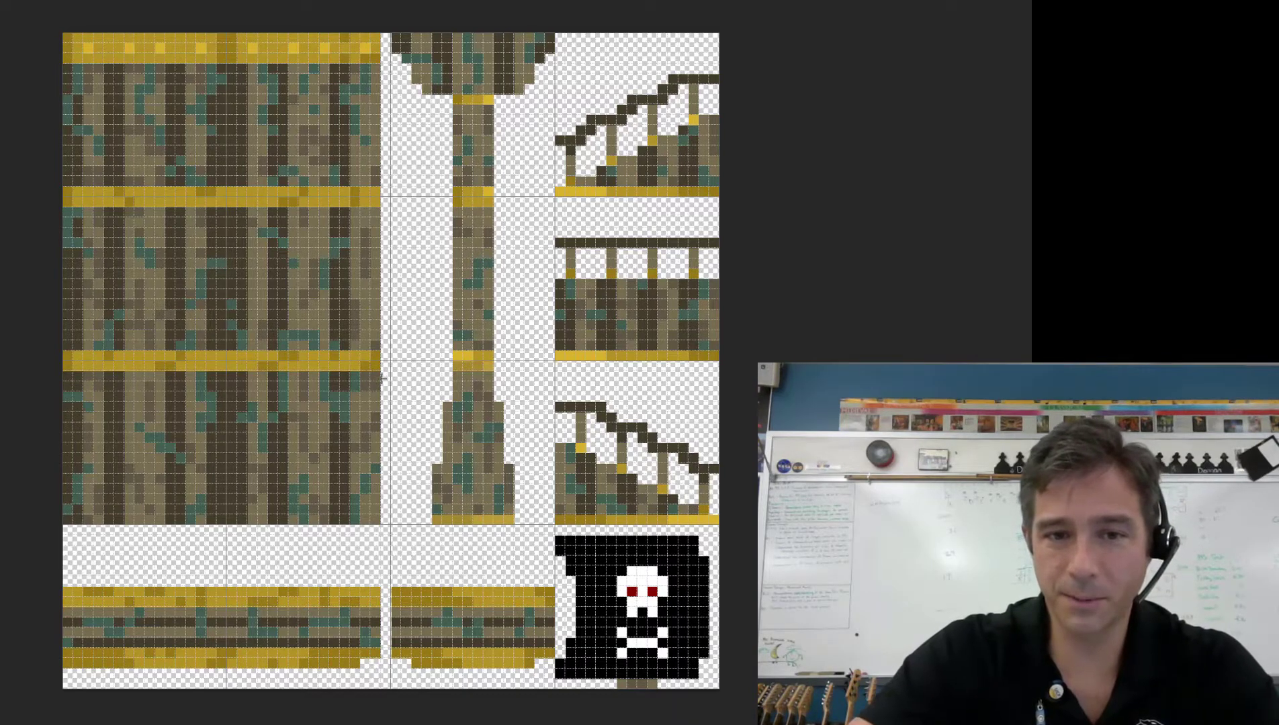
{"action": "left_click", "coordinate": [327, 428]}
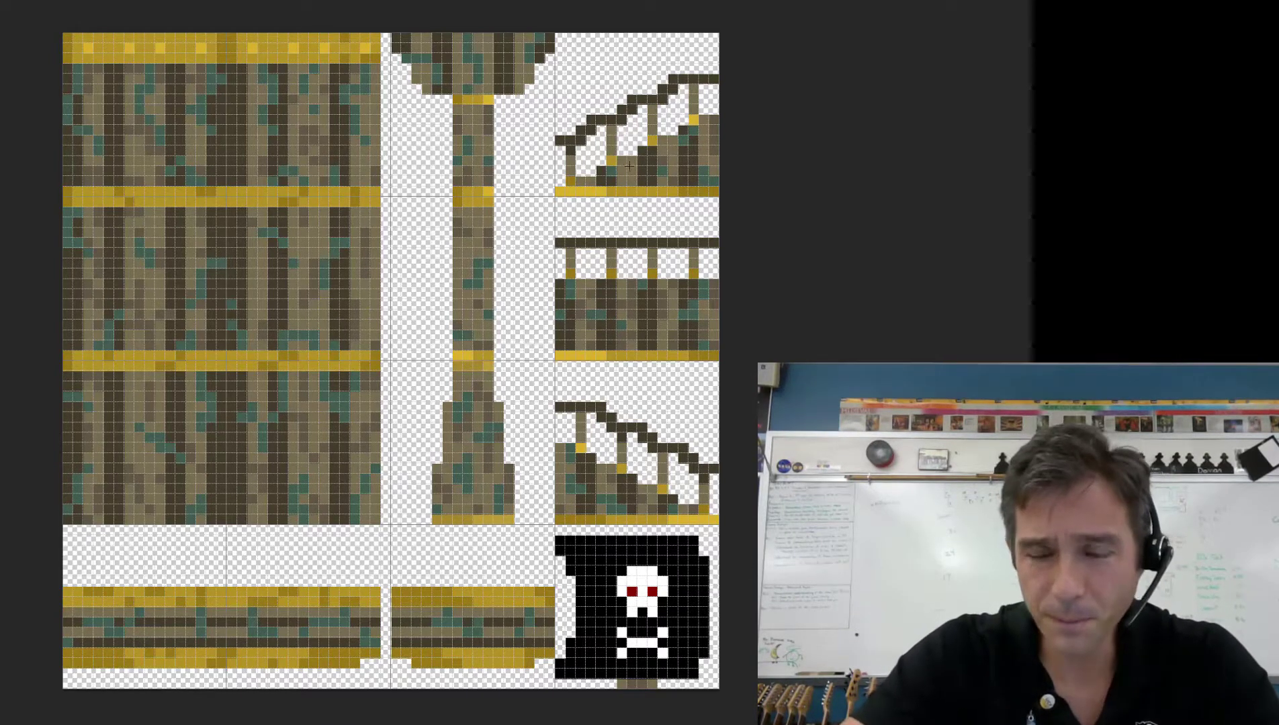
{"action": "left_click", "coordinate": [473, 283]}
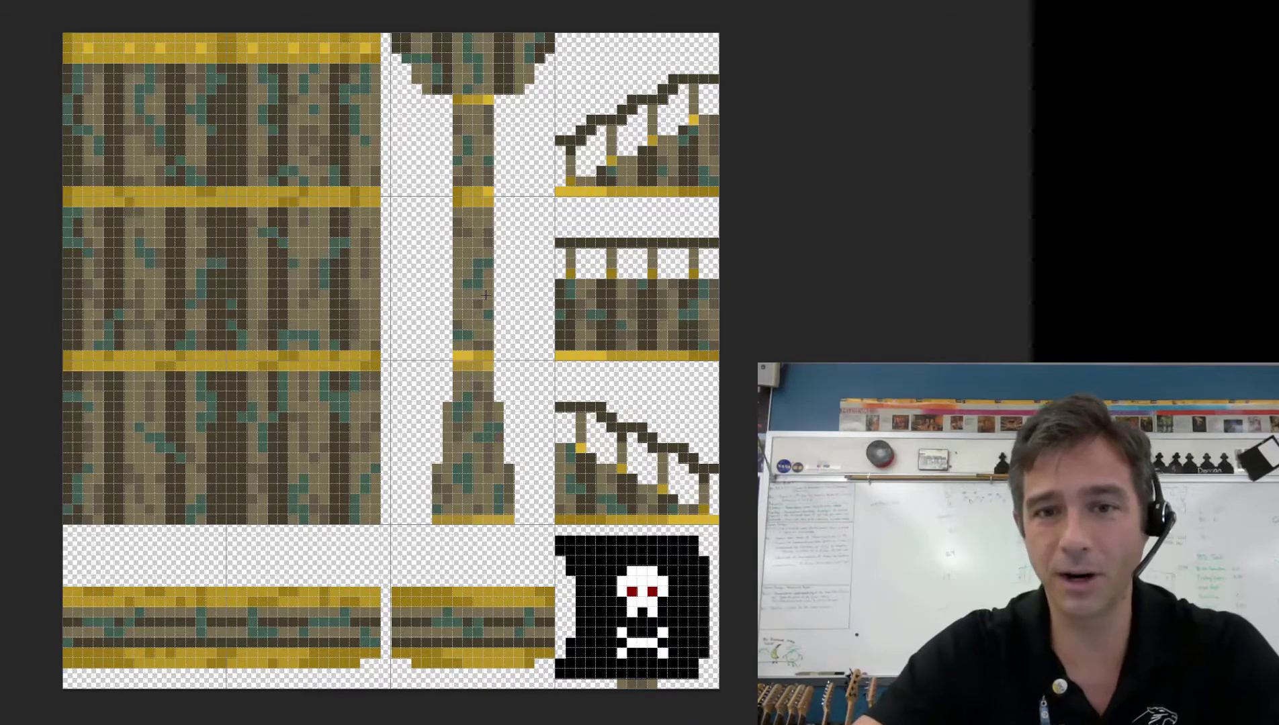
{"action": "key", "text": "ctrl"}
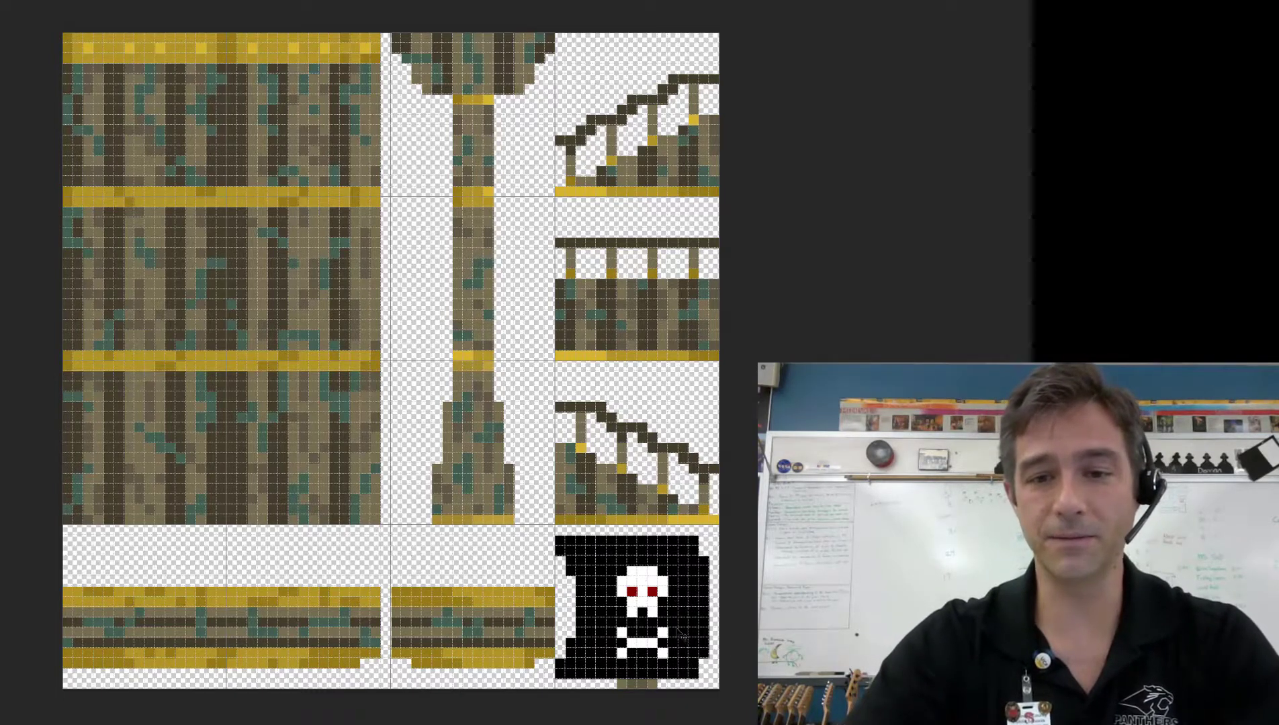
{"action": "key", "text": "ctrl"}
{"action": "key", "text": "ctrl"}
{"action": "key", "text": "ctrl"}
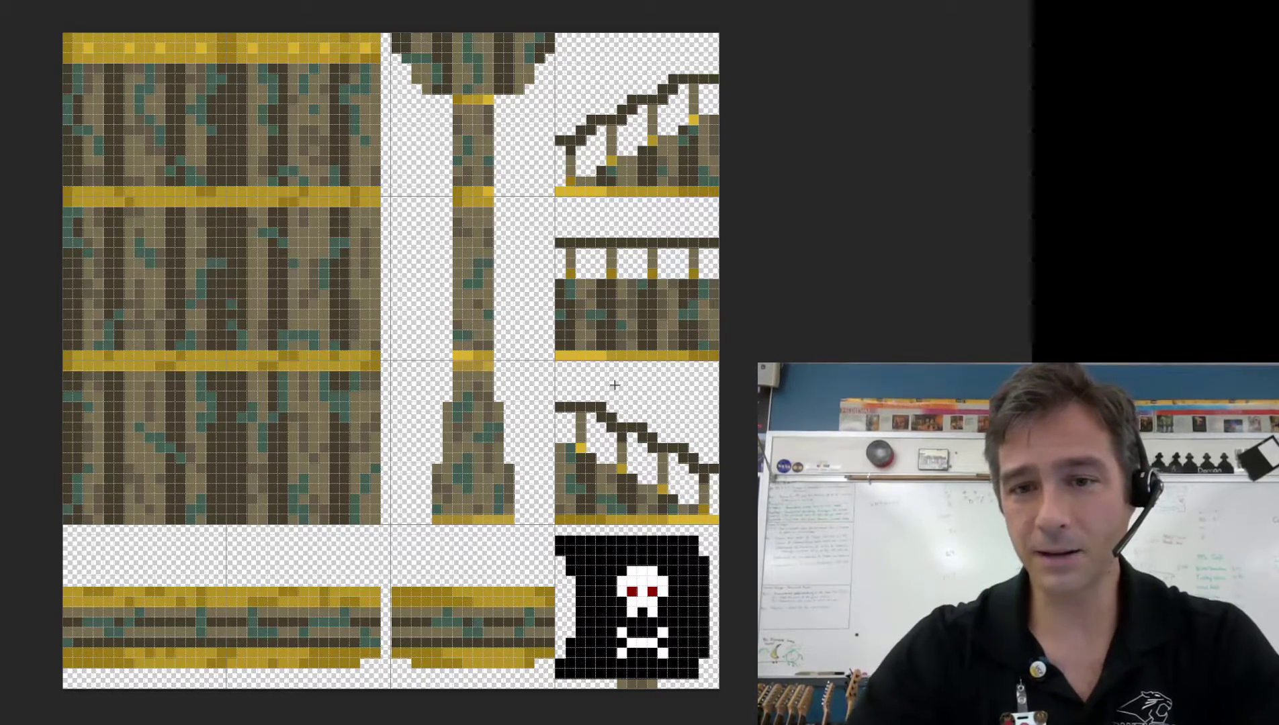
{"action": "key", "text": "ctrl"}
{"action": "key", "text": "ctrl"}
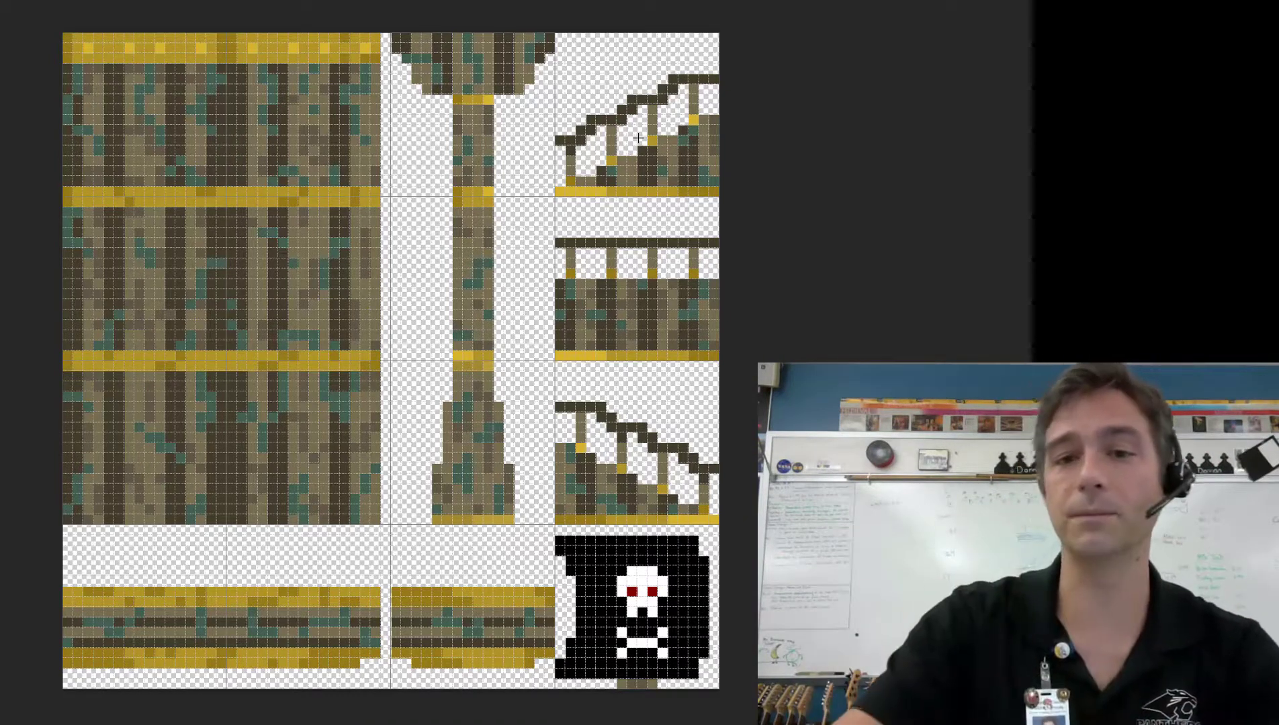
Check the wooden wall's lower section against the descending stair tile with its railing
{"action": "left_click", "coordinate": [301, 437]}
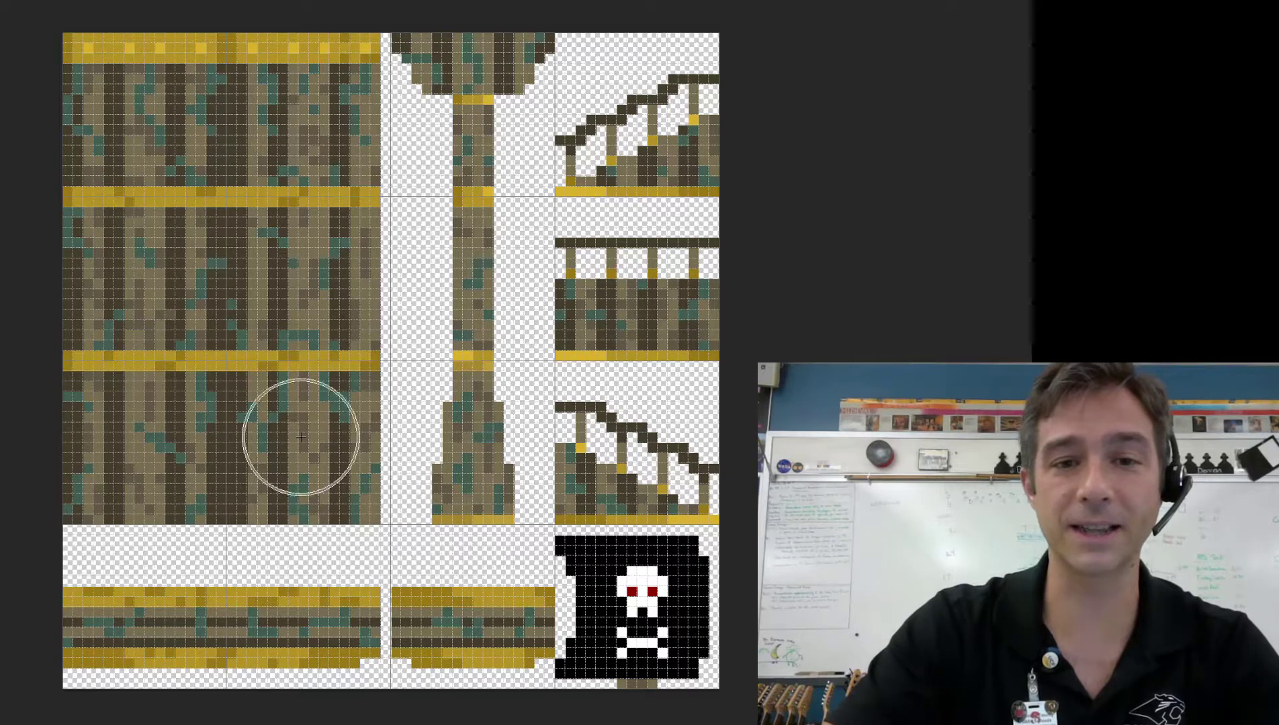
{"action": "left_click", "coordinate": [148, 463]}
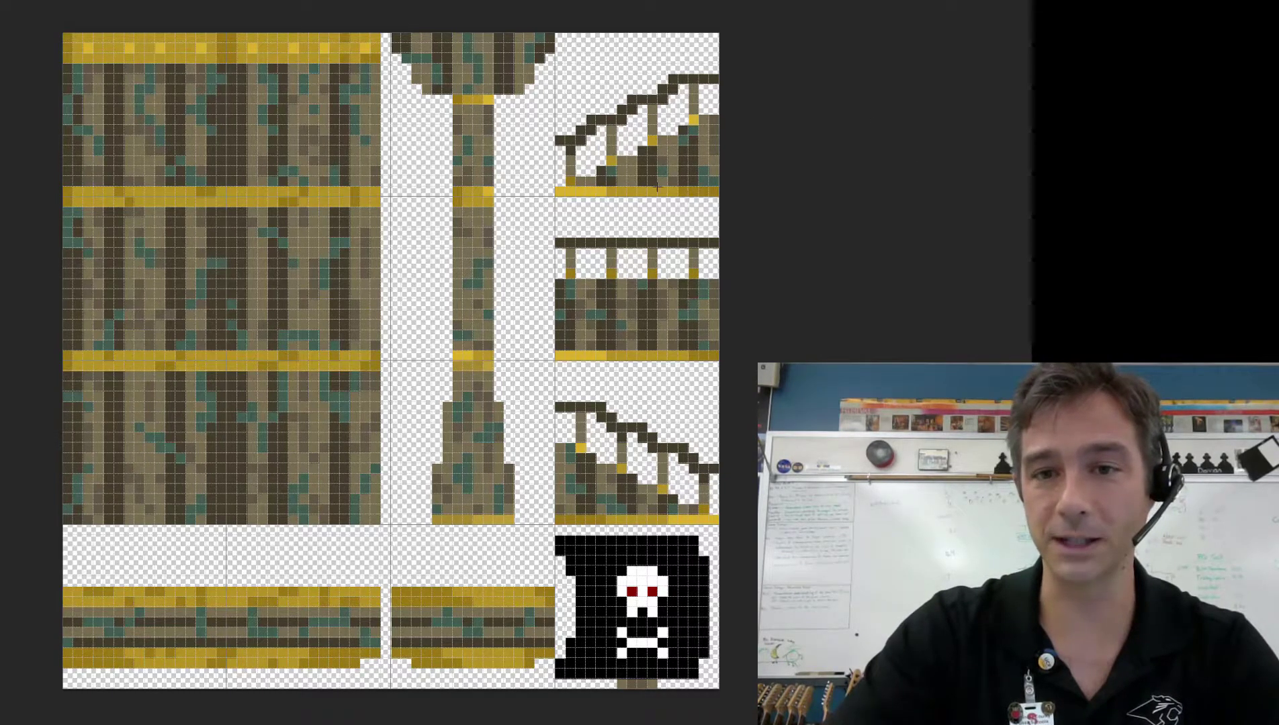
{"action": "left_click", "coordinate": [608, 417]}
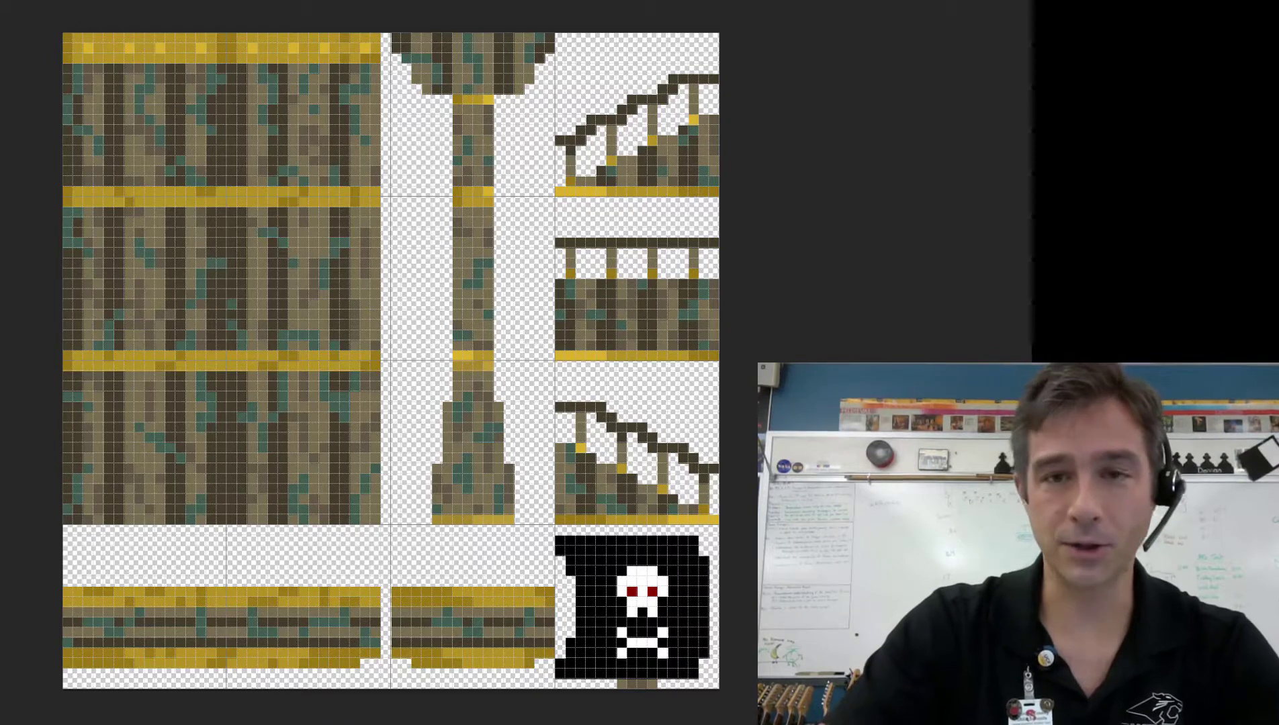
Go past the grey stone and metal tilesets to the cream speckled tileset and examine its black-outlined skull tile
{"action": "key", "text": "Right"}
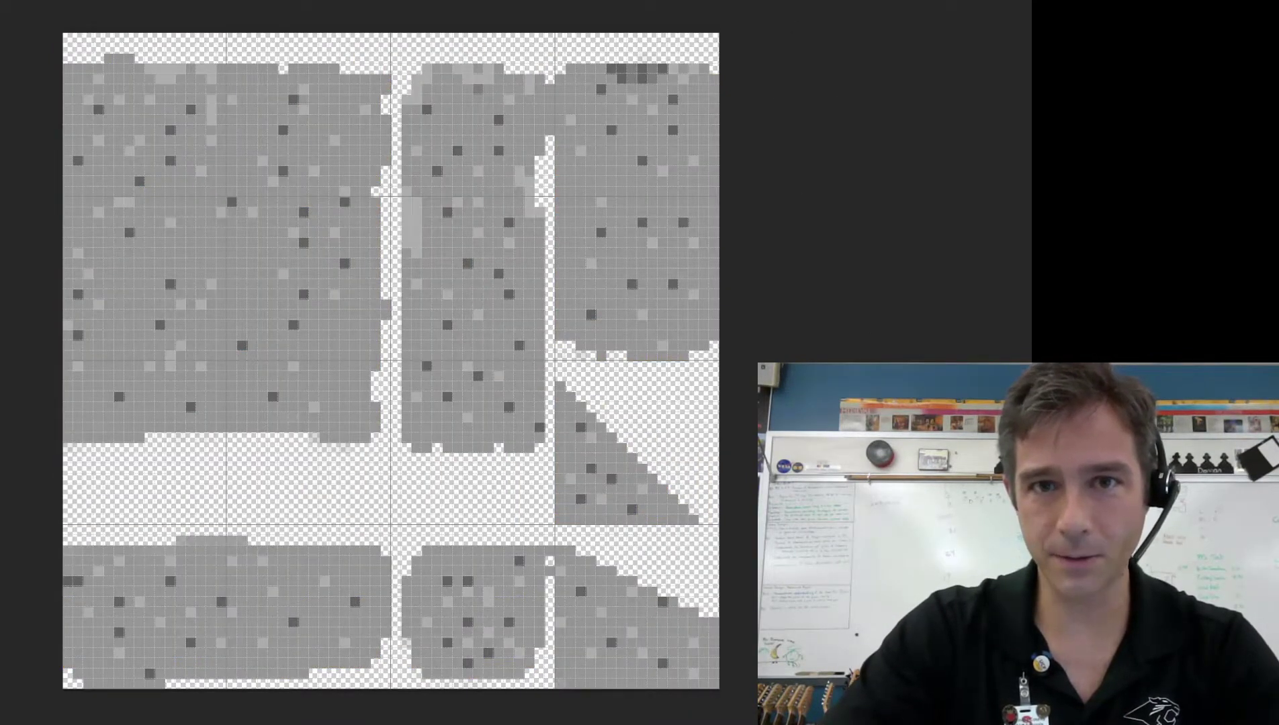
{"action": "key", "text": "Right"}
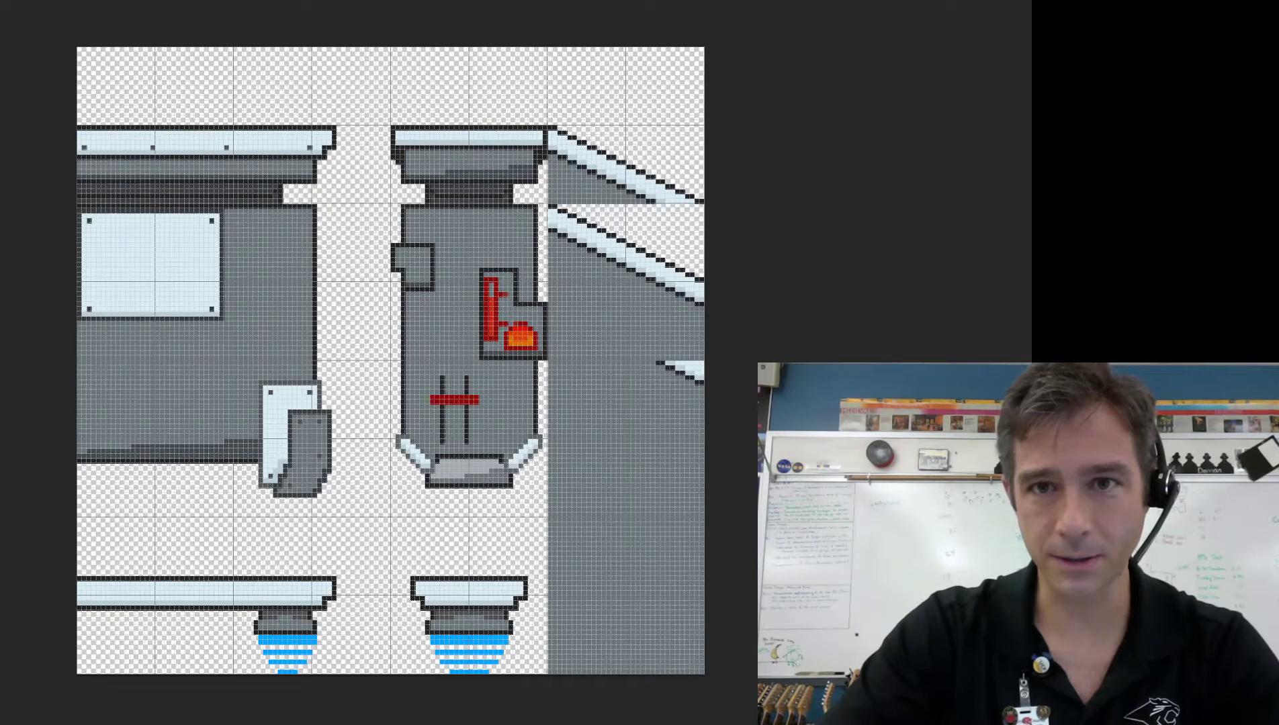
{"action": "key", "text": "Right"}
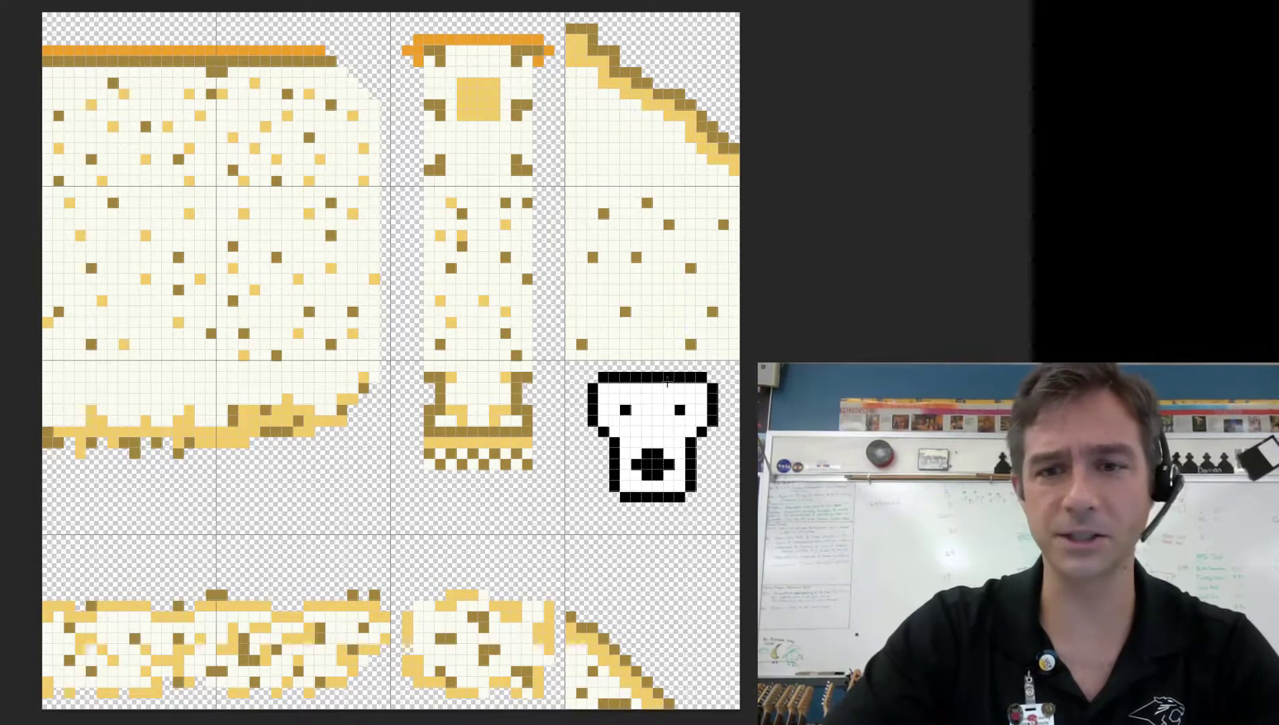
{"action": "left_click", "coordinate": [669, 437]}
{"action": "key", "text": "ctrl+z"}
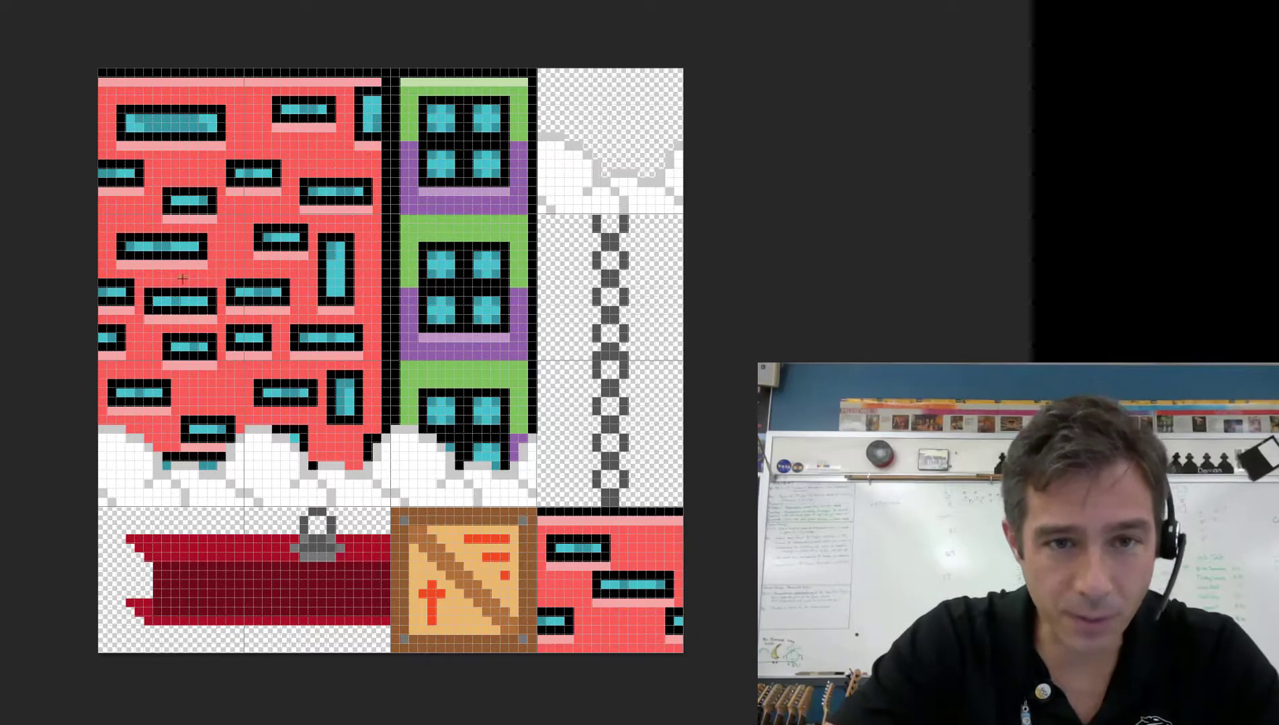
Examine the red building tileset's windows, green-and-purple tower and cloud base up close, and review the whole sheet
{"action": "scroll", "coordinate": [158, 304], "scroll_direction": "up", "scroll_amount": 1}
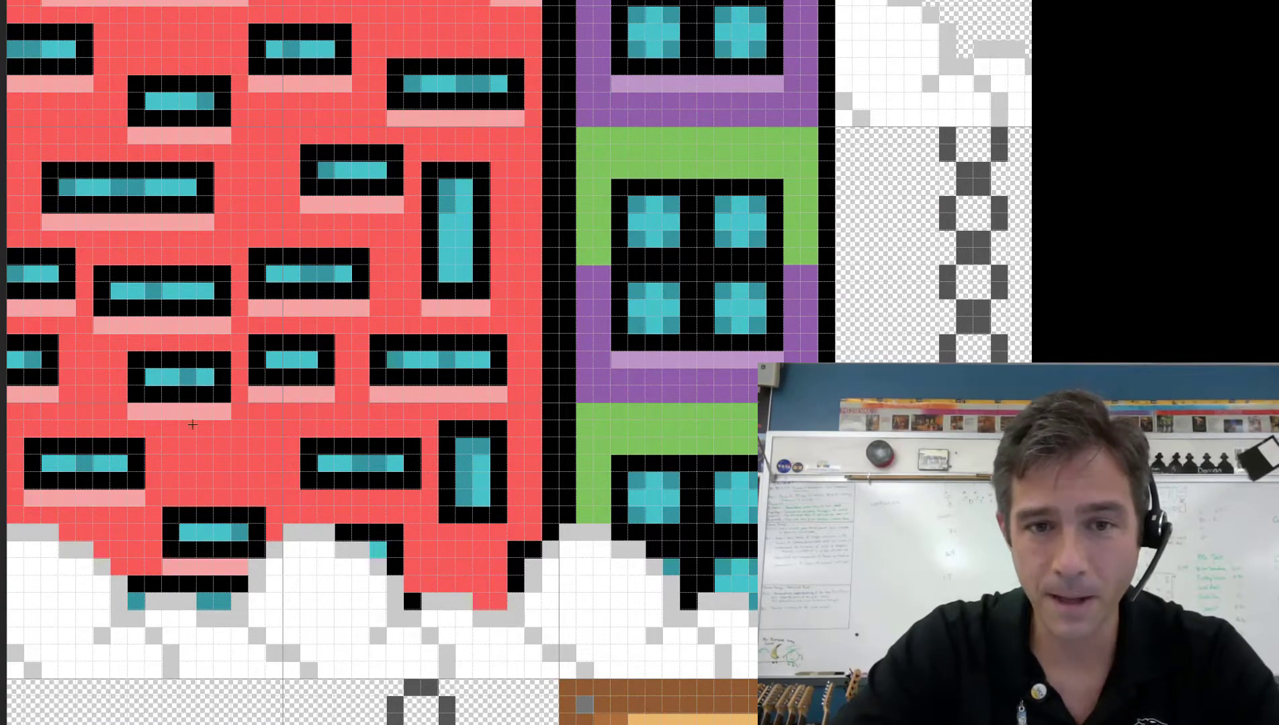
{"action": "scroll", "coordinate": [835, 250], "scroll_direction": "down", "scroll_amount": 1}
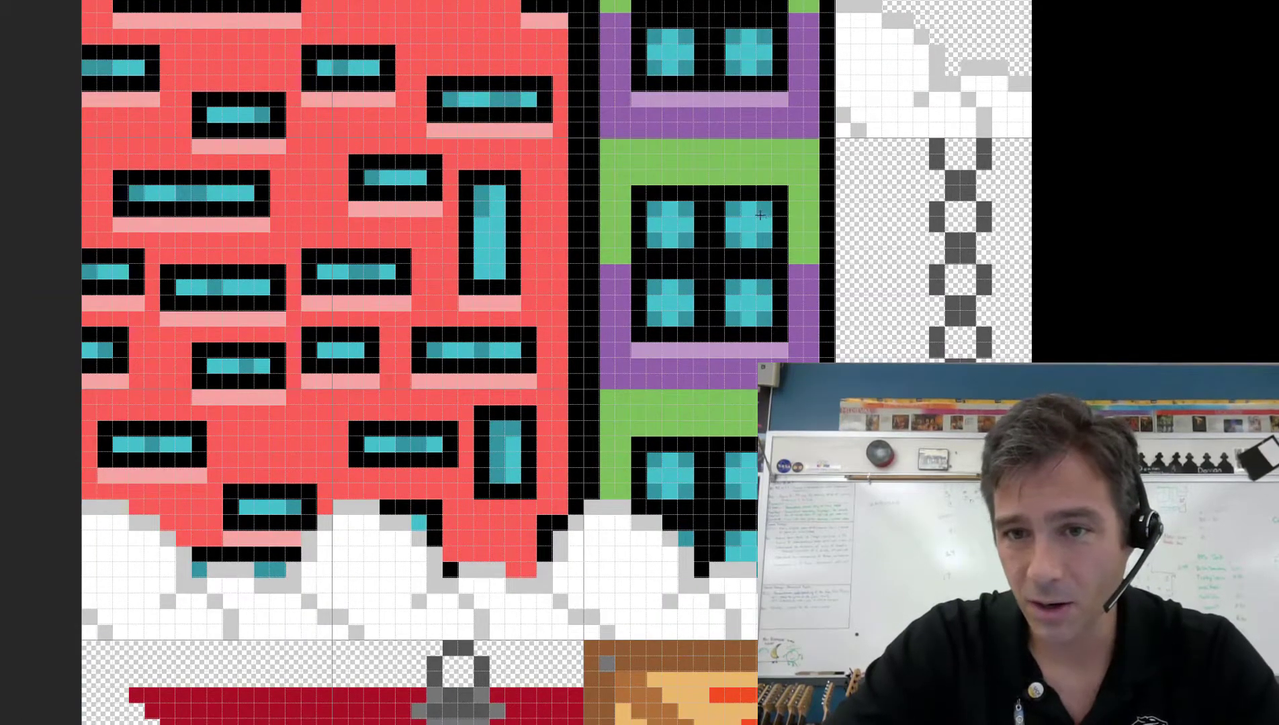
{"action": "scroll", "coordinate": [760, 215], "scroll_direction": "down", "scroll_amount": 3}
{"action": "scroll", "coordinate": [512, 238], "scroll_direction": "up", "scroll_amount": 1}
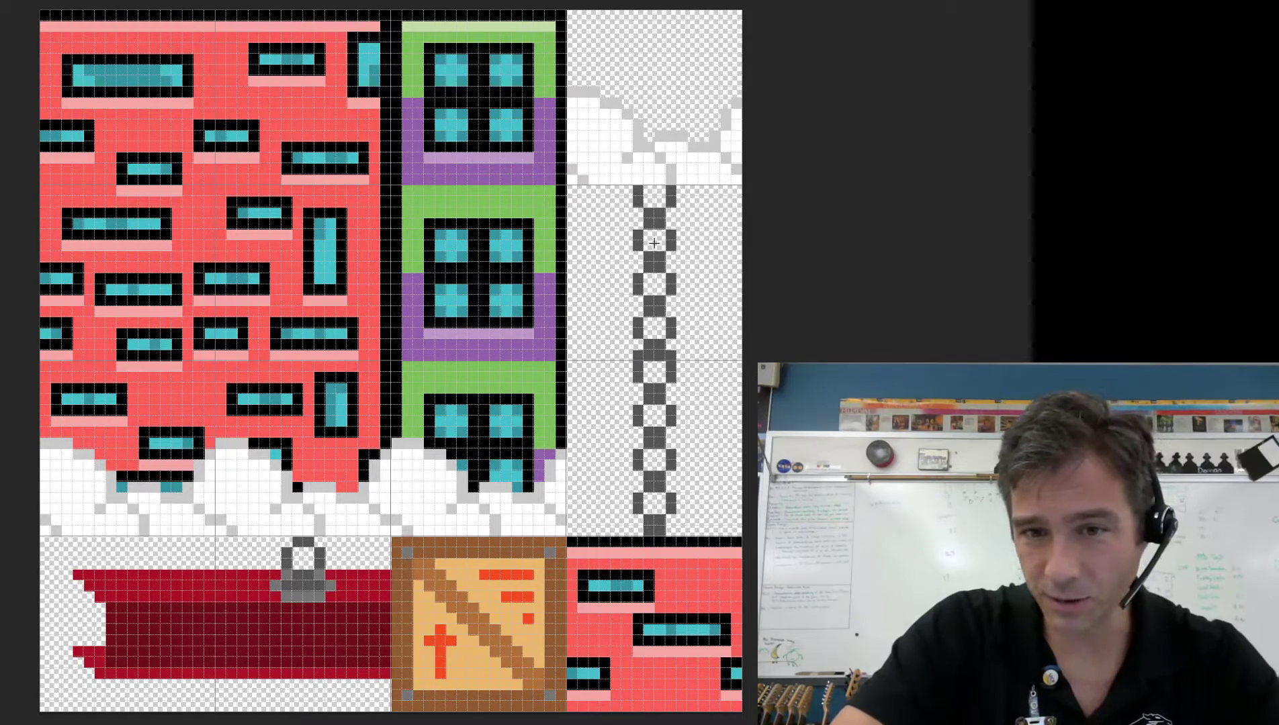
Examine the dark red banner platform, its ragged end and the grey clip holding it
{"action": "left_click", "coordinate": [300, 550]}
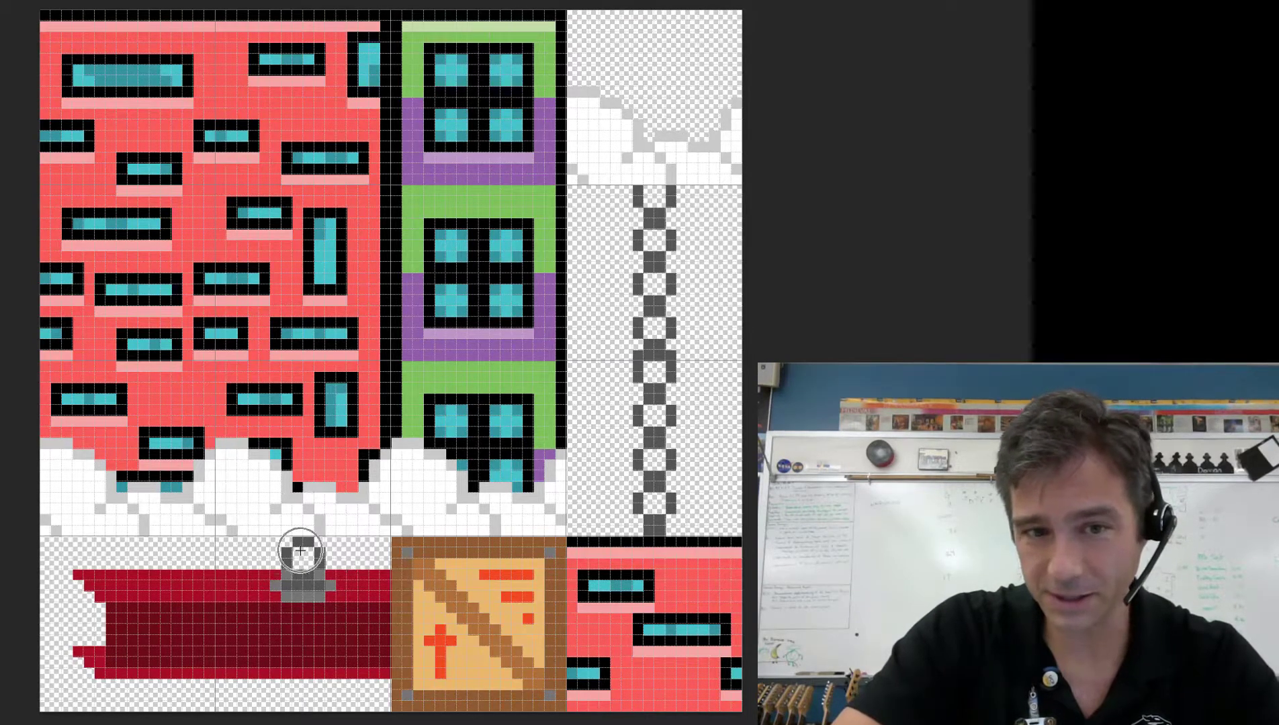
{"action": "left_click", "coordinate": [107, 615]}
{"action": "left_click", "coordinate": [290, 612]}
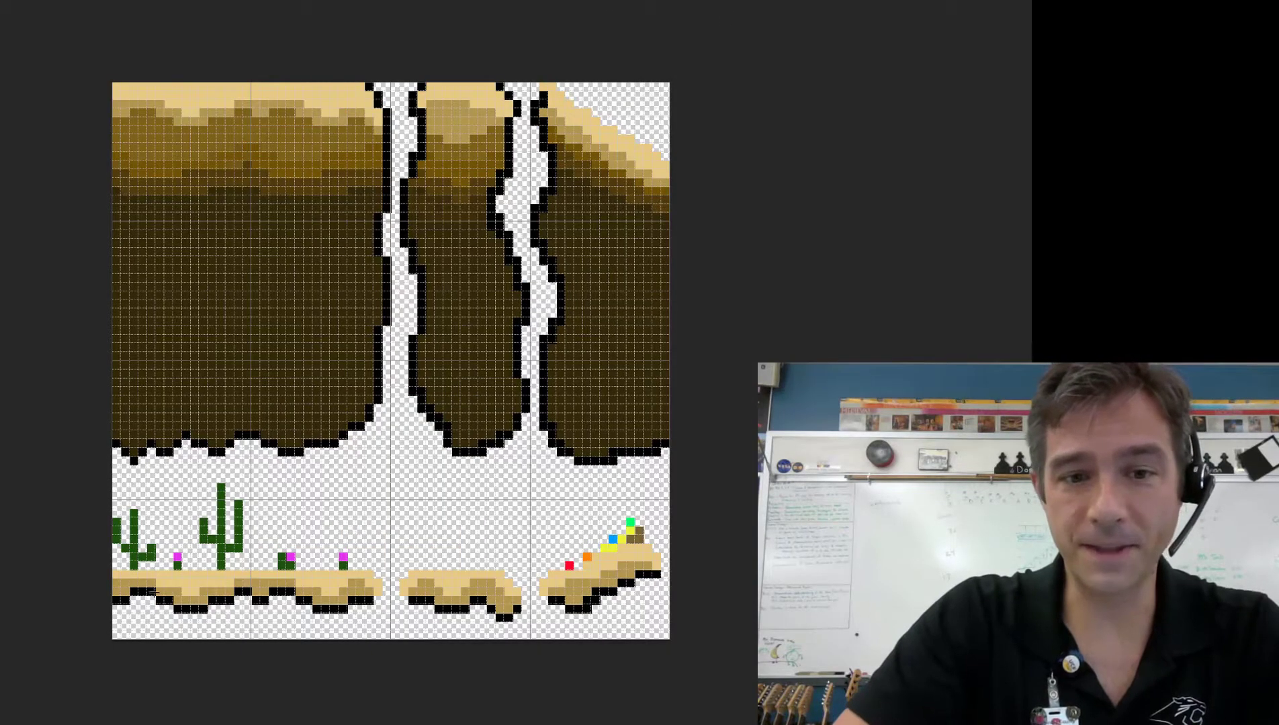
Examine the cacti and pink flowers on the desert tileset's thin sand platform up close
{"action": "left_click", "coordinate": [212, 495]}
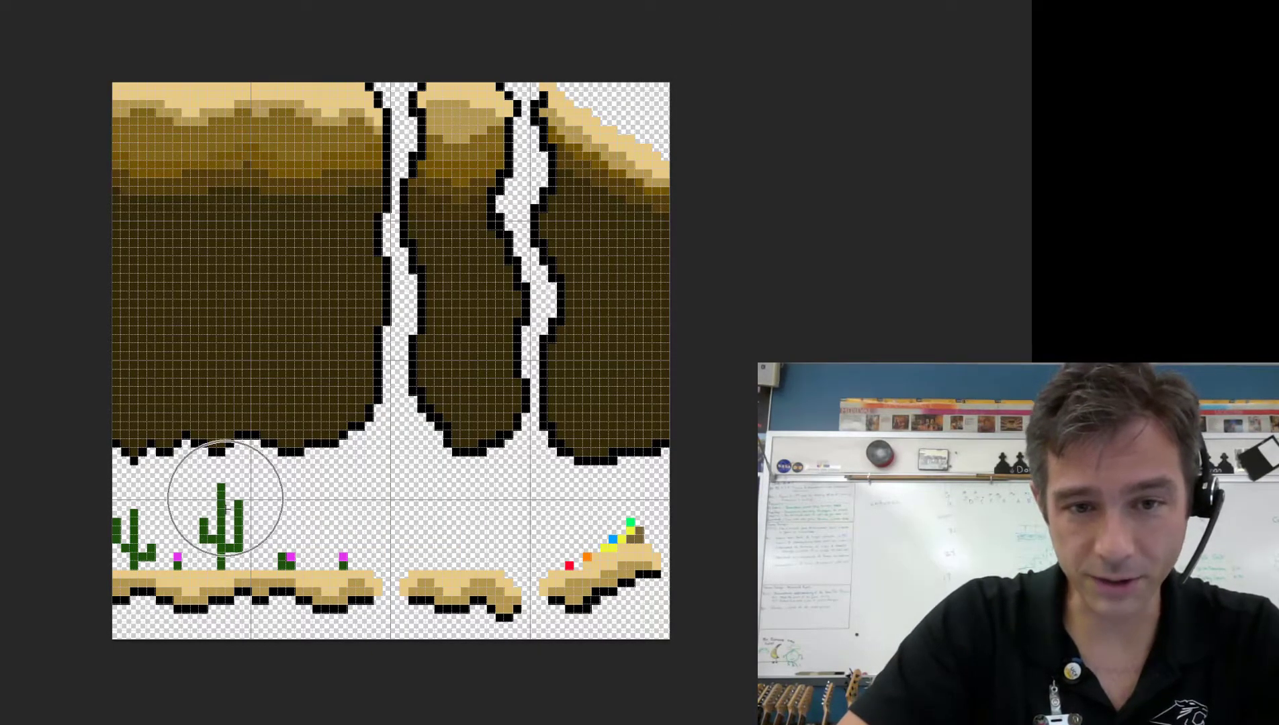
{"action": "scroll", "coordinate": [174, 579], "scroll_direction": "down", "scroll_amount": 3}
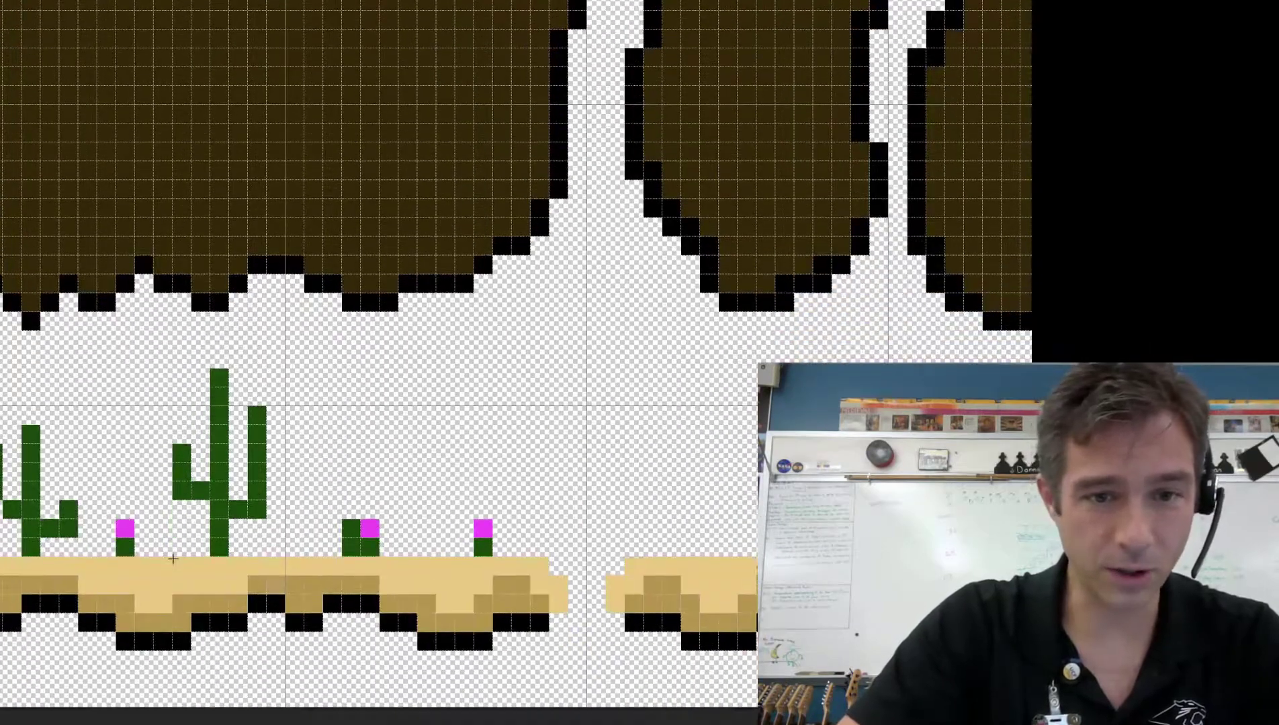
{"action": "scroll", "coordinate": [515, 340], "scroll_direction": "left", "scroll_amount": 1}
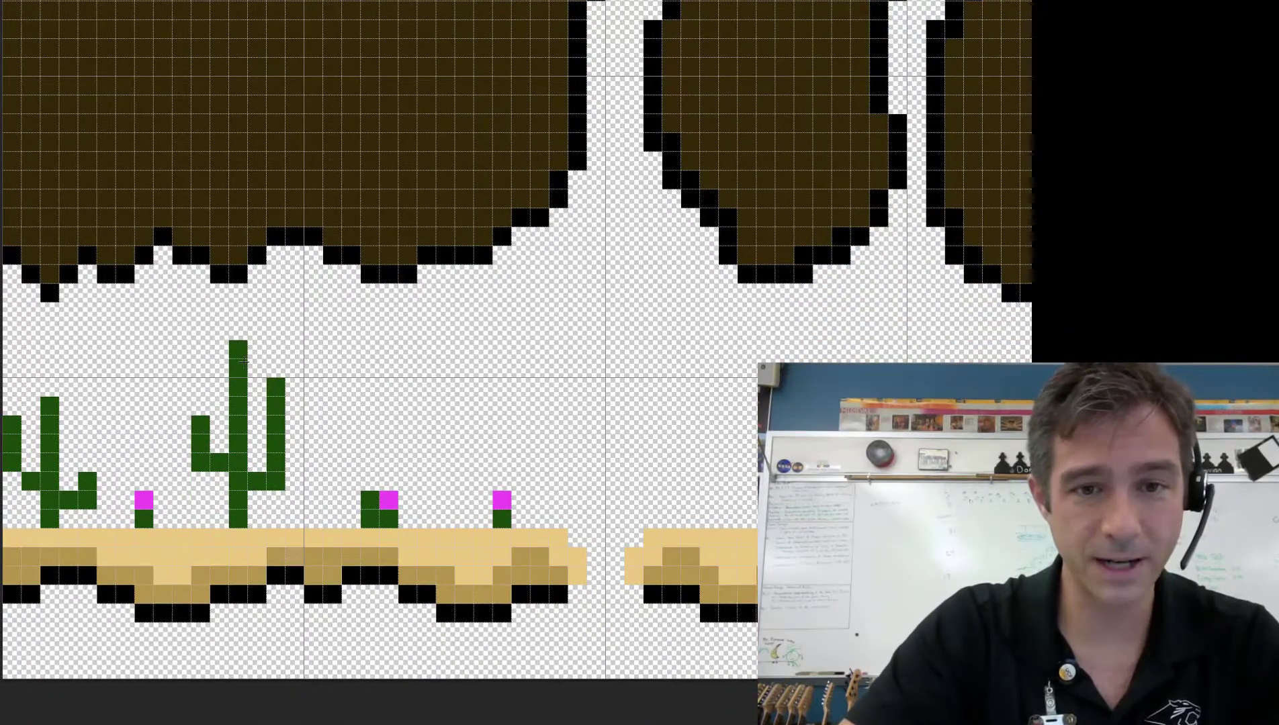
{"action": "left_click", "coordinate": [244, 360]}
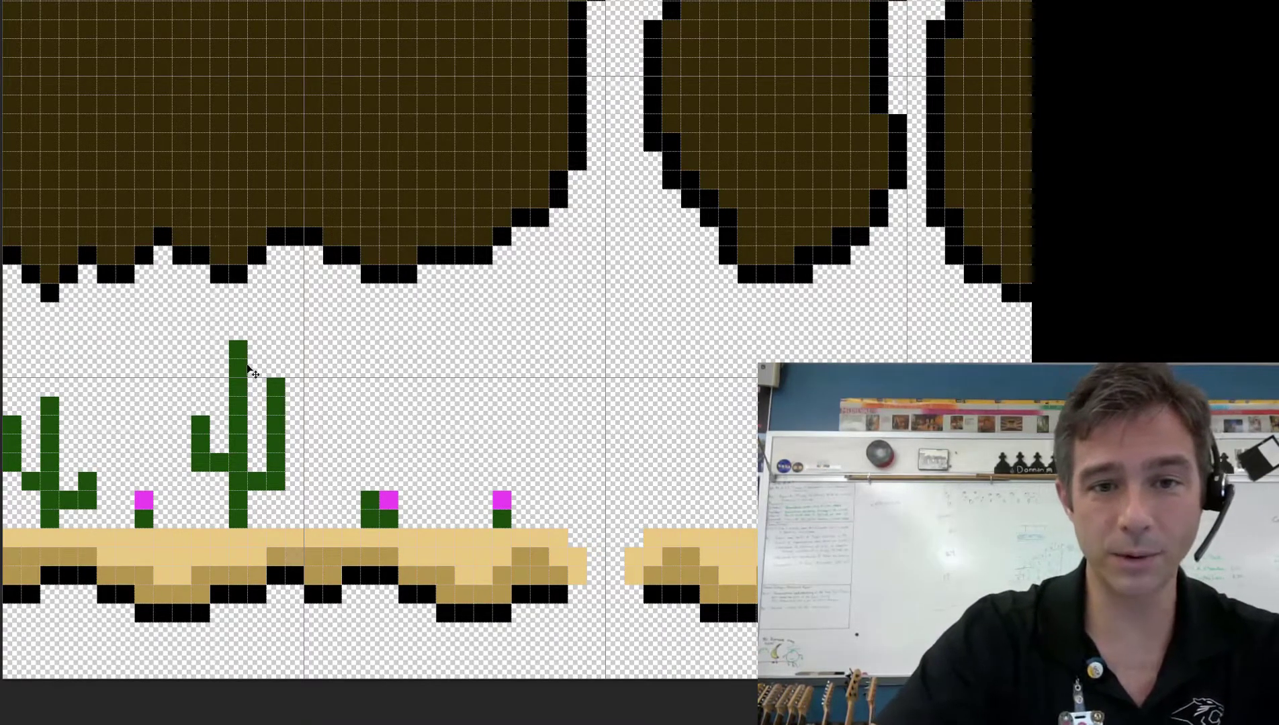
Review the whole desert tileset, including its layered sand, dark rock body and the coloured pixels along the sloped thin platform
{"action": "left_click", "coordinate": [247, 366]}
{"action": "left_click", "coordinate": [246, 364]}
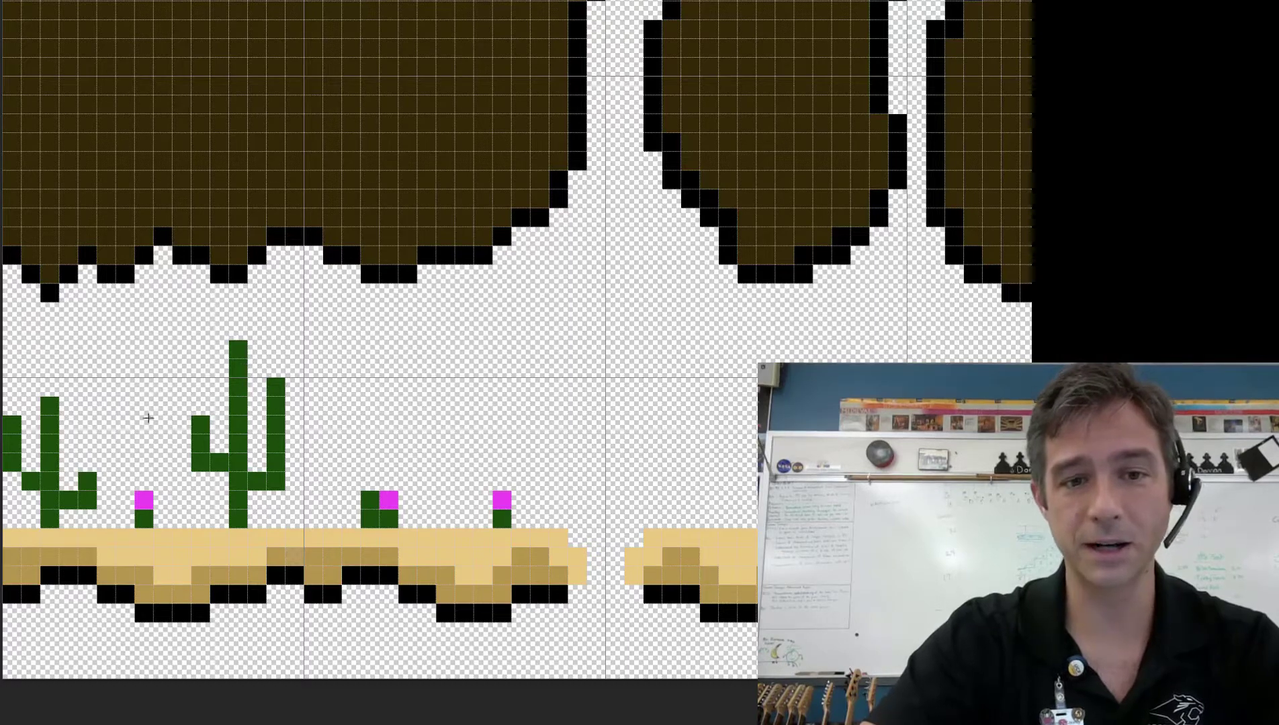
{"action": "scroll", "coordinate": [259, 501], "scroll_direction": "down", "scroll_amount": 5}
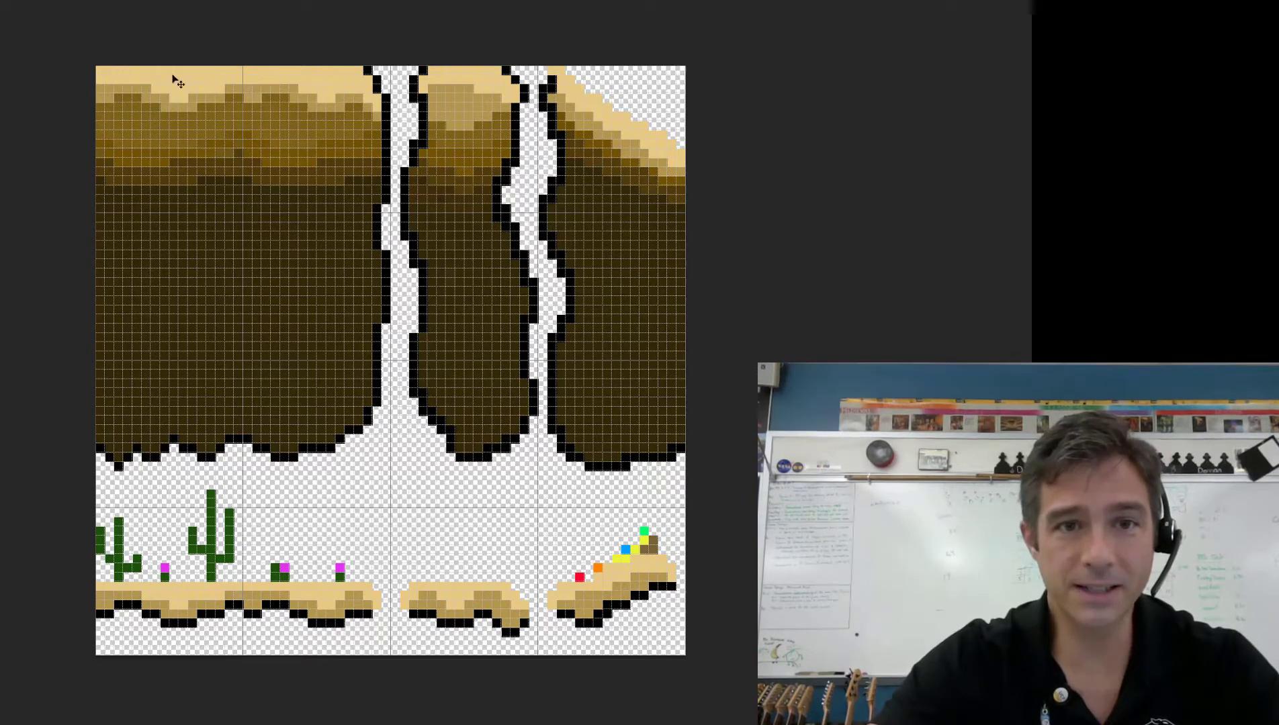
{"action": "key", "text": "bracketright"}
{"action": "key", "text": "bracketright"}
{"action": "key", "text": "bracketright"}
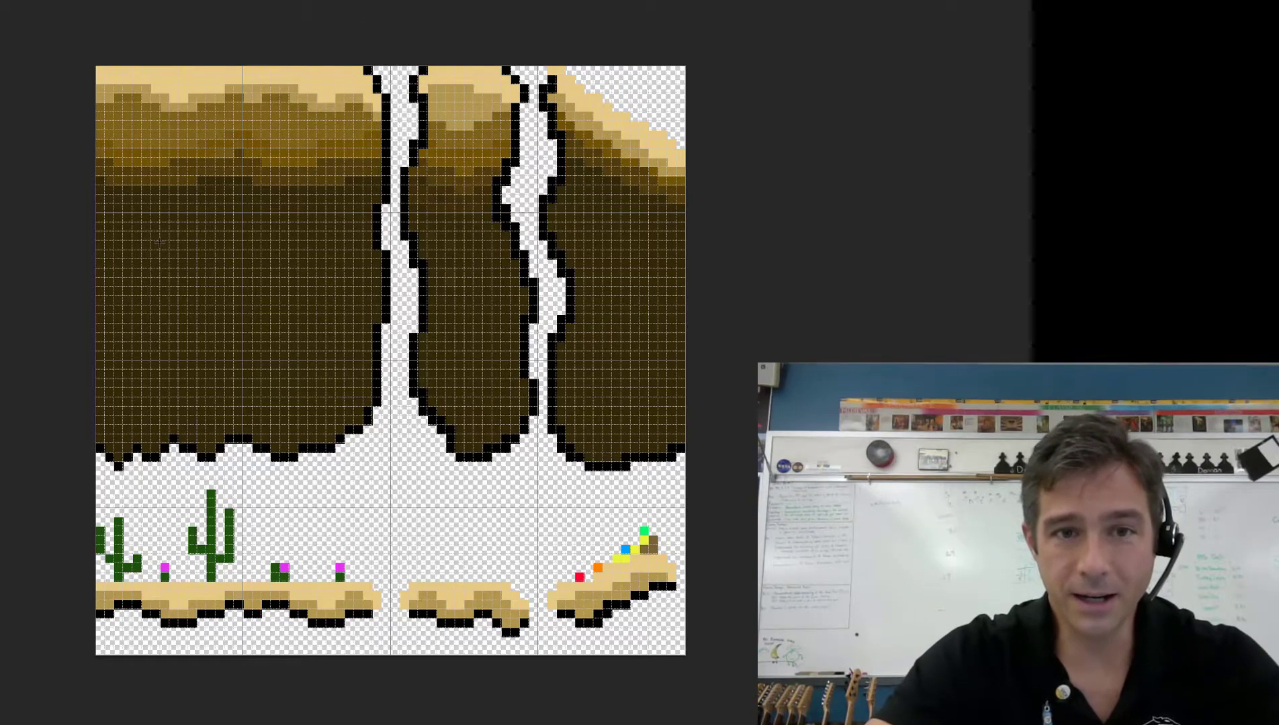
{"action": "scroll", "coordinate": [294, 548], "scroll_direction": "up", "scroll_amount": 2}
{"action": "scroll", "coordinate": [491, 216], "scroll_direction": "down", "scroll_amount": 3}
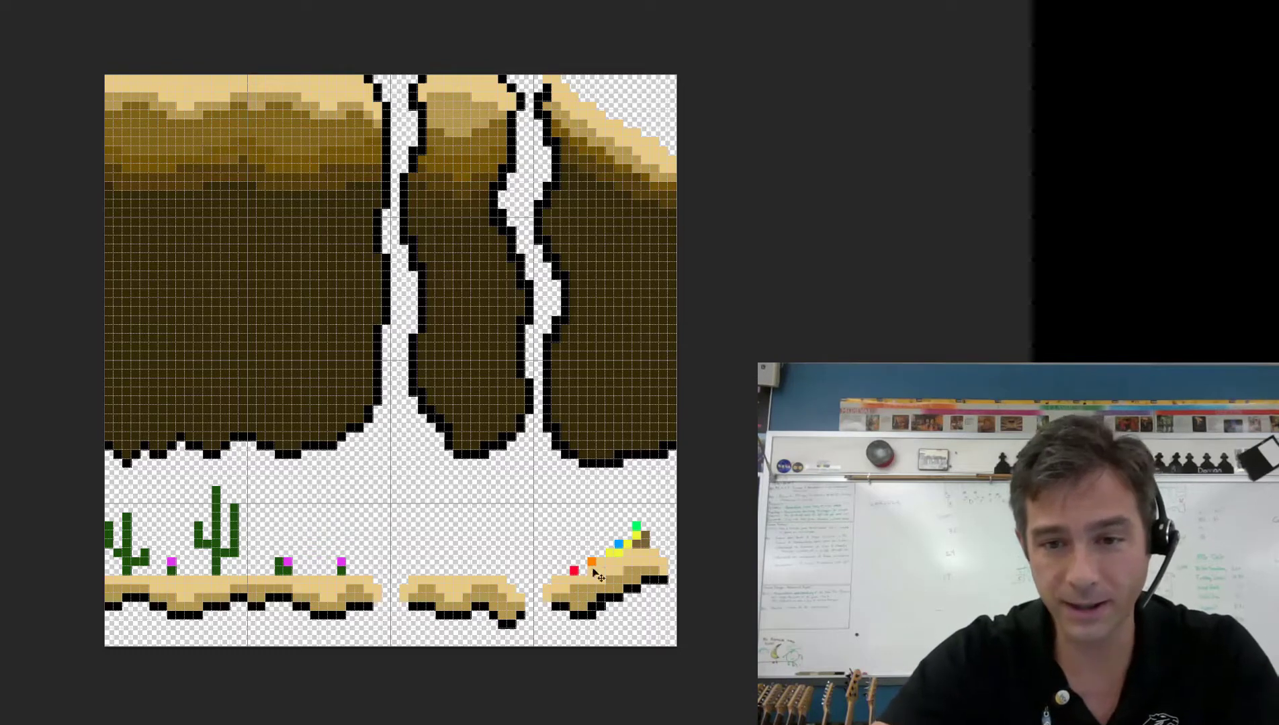
{"action": "key", "text": "e"}
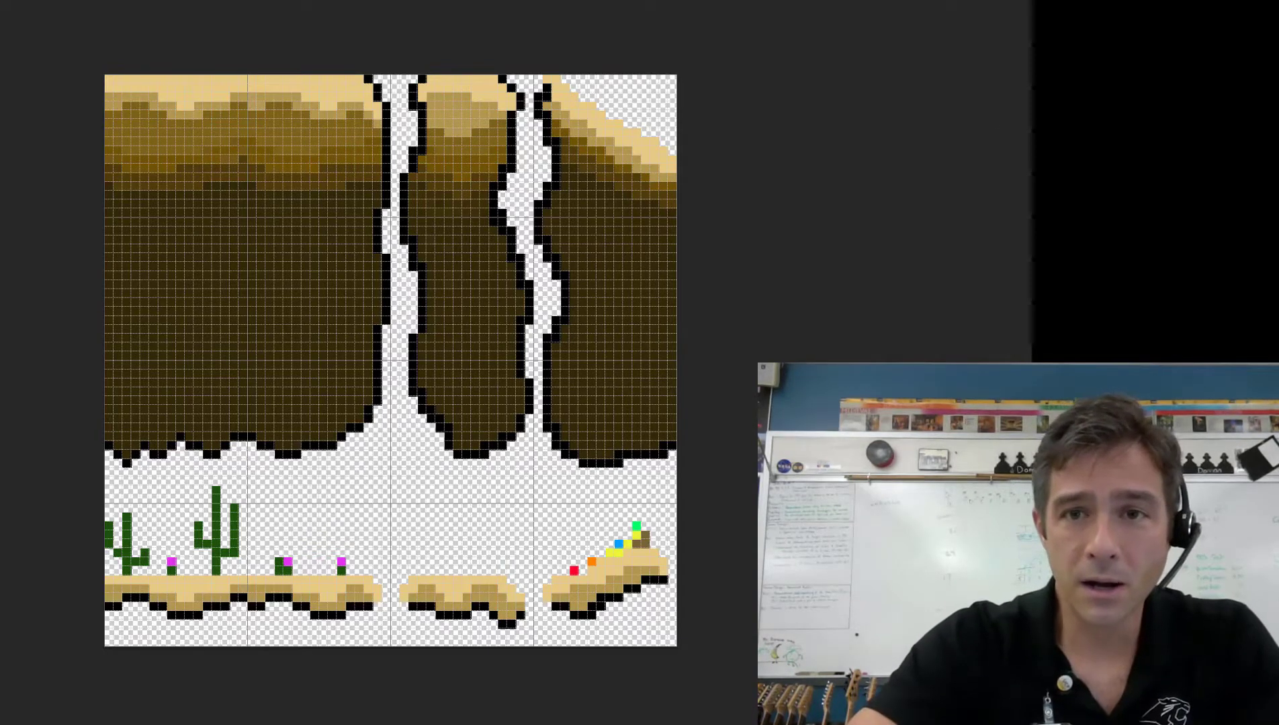
Go to the brown cratered tileset and examine its holes, speckled blue tiles, solid dark blue block and blue slopes
{"action": "key", "text": "ctrl+Tab"}
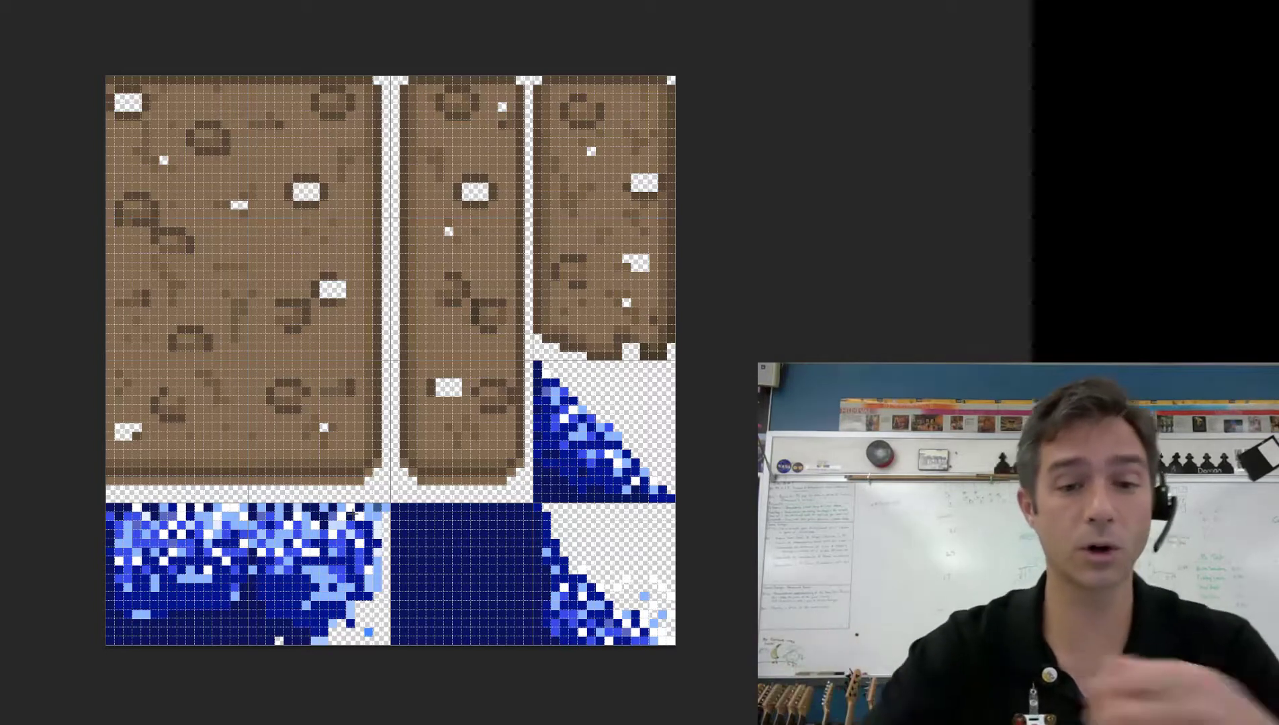
{"action": "left_click", "coordinate": [475, 562]}
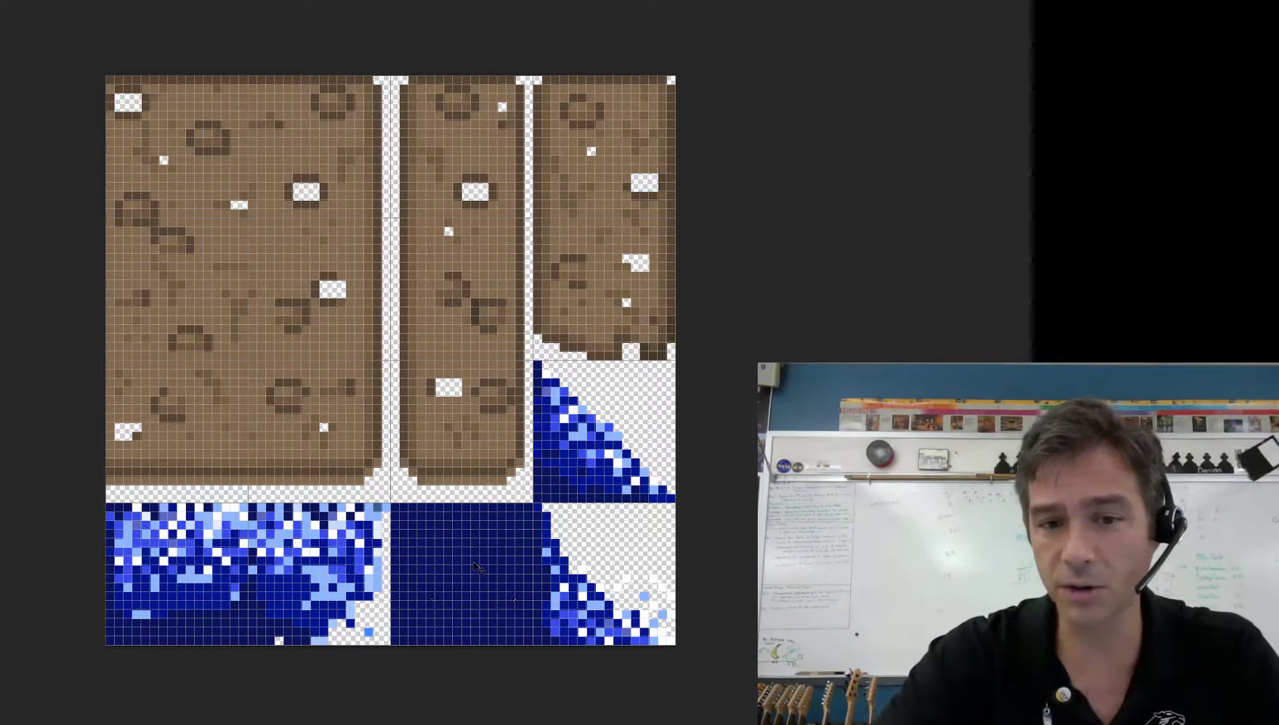
{"action": "left_click", "coordinate": [168, 634]}
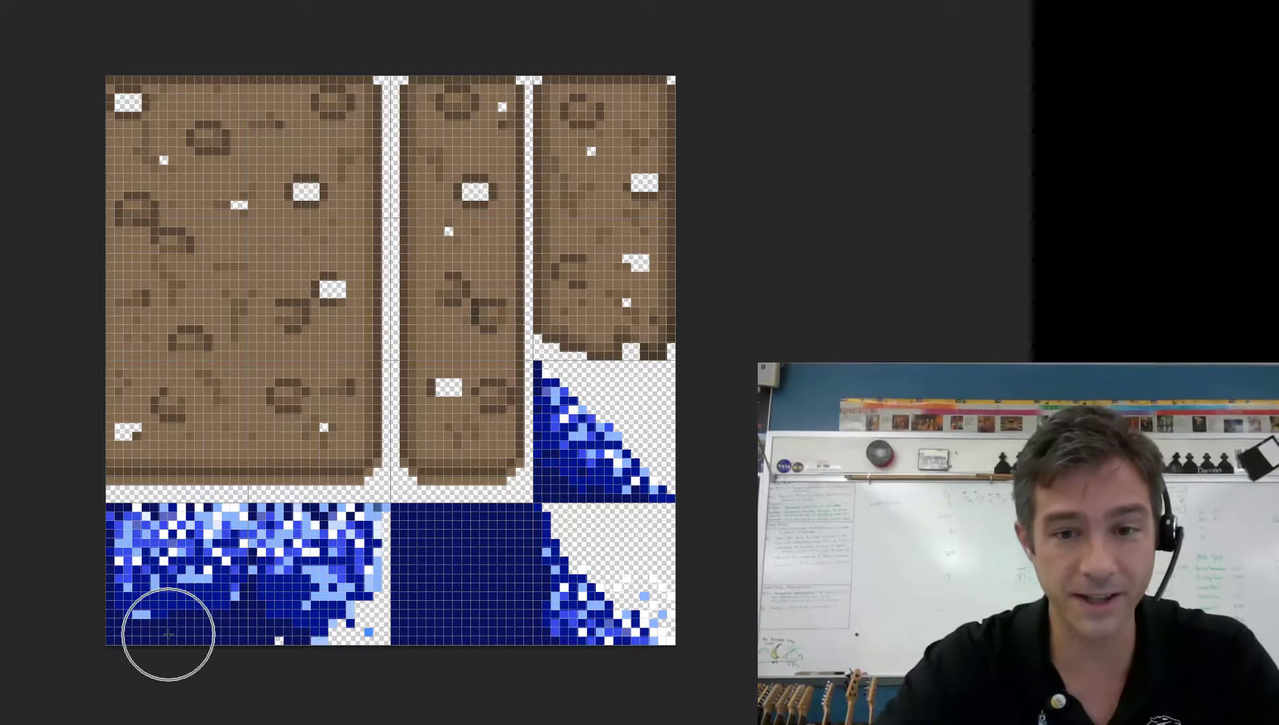
{"action": "left_click", "coordinate": [634, 468]}
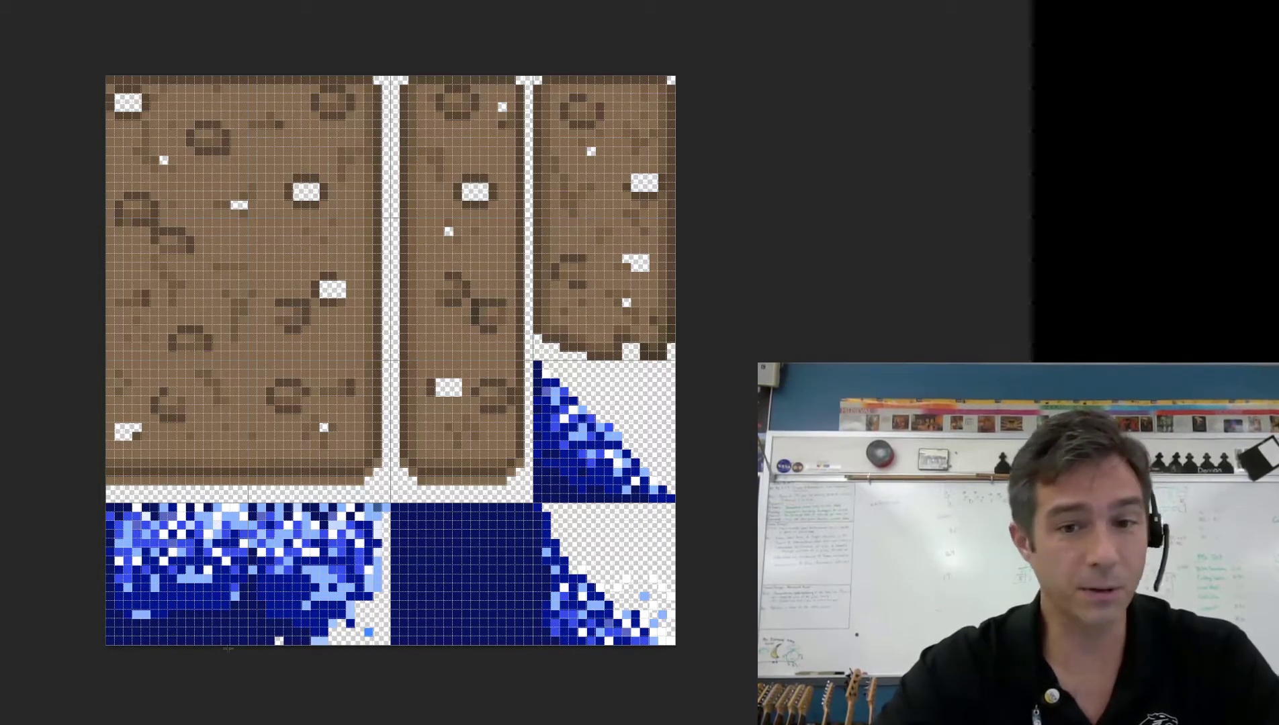
{"action": "left_click", "coordinate": [503, 572]}
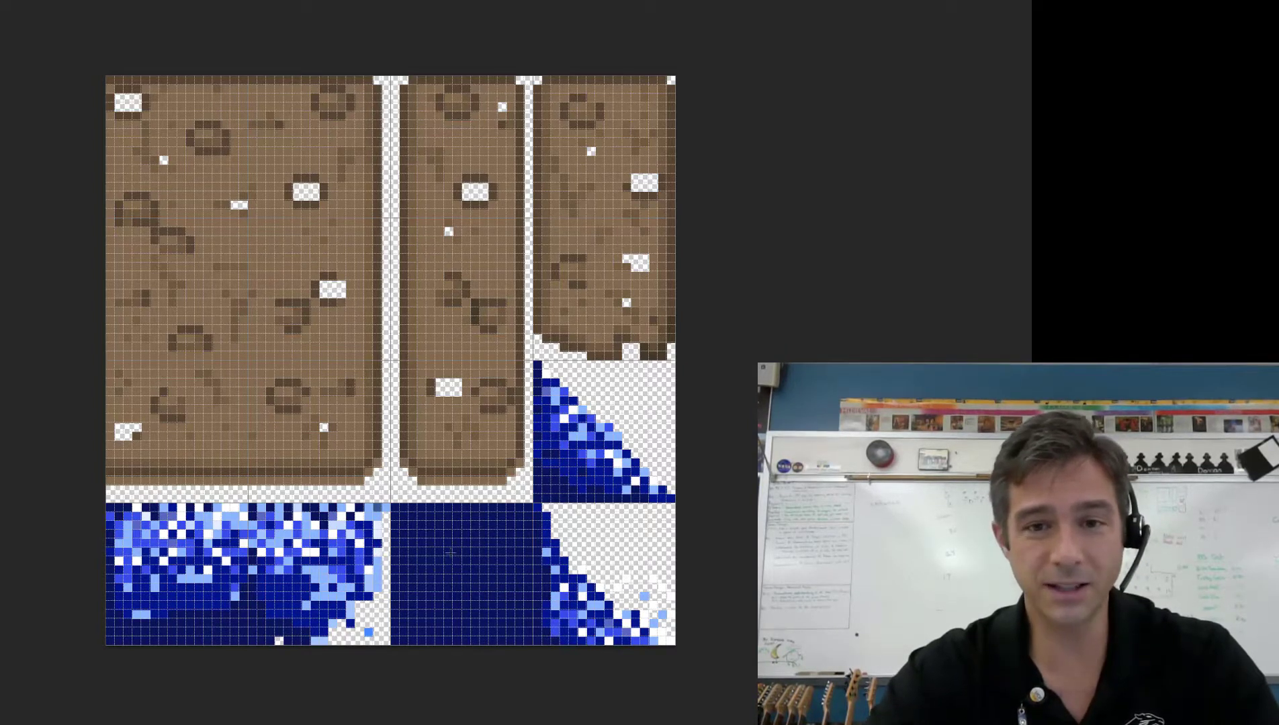
{"action": "left_click", "coordinate": [572, 108]}
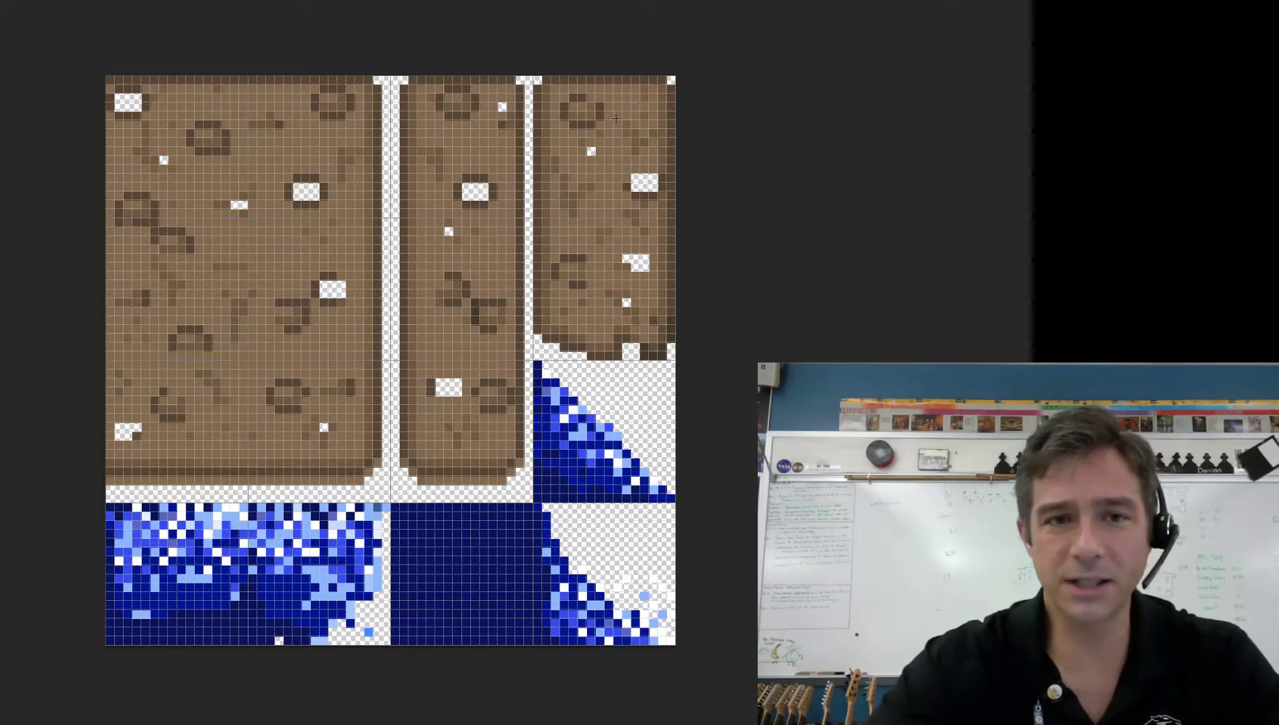
{"action": "left_click", "coordinate": [440, 145]}
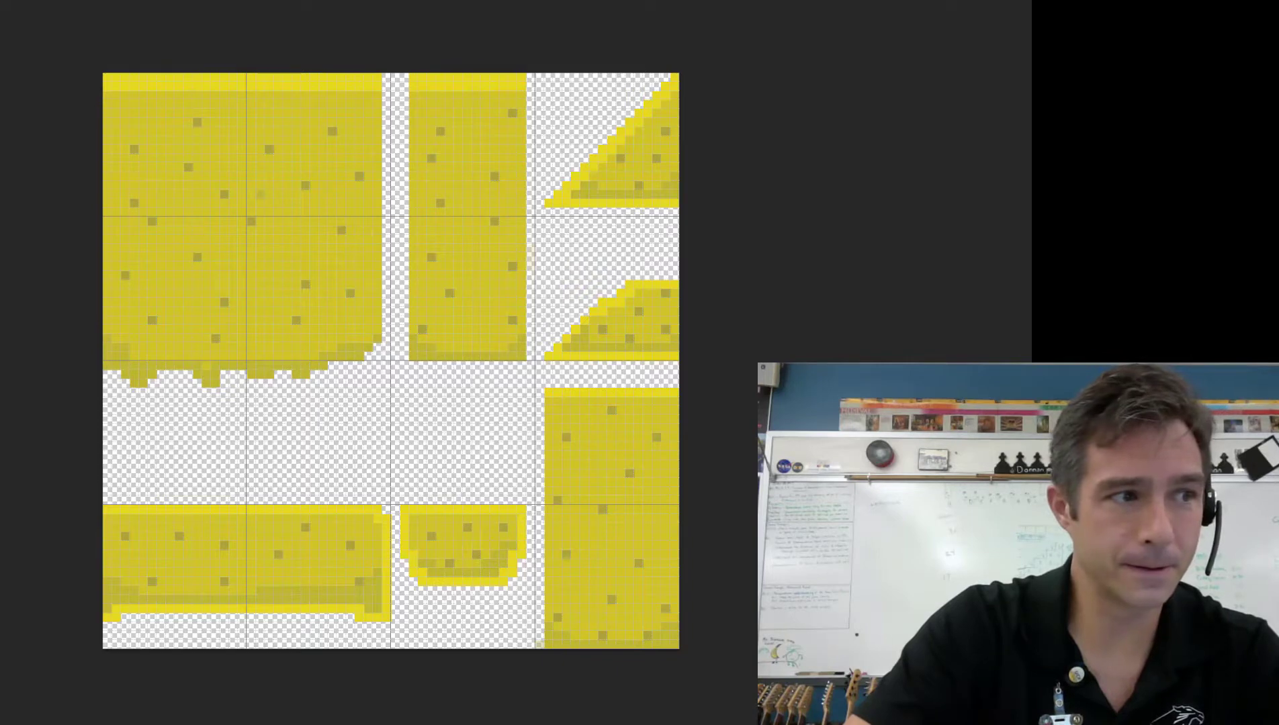
Go past the yellow spotted tileset to the snow-capped grey stone tileset and examine its outlined edges, stone texture and blue icicles
{"action": "key", "text": "ctrl+Tab"}
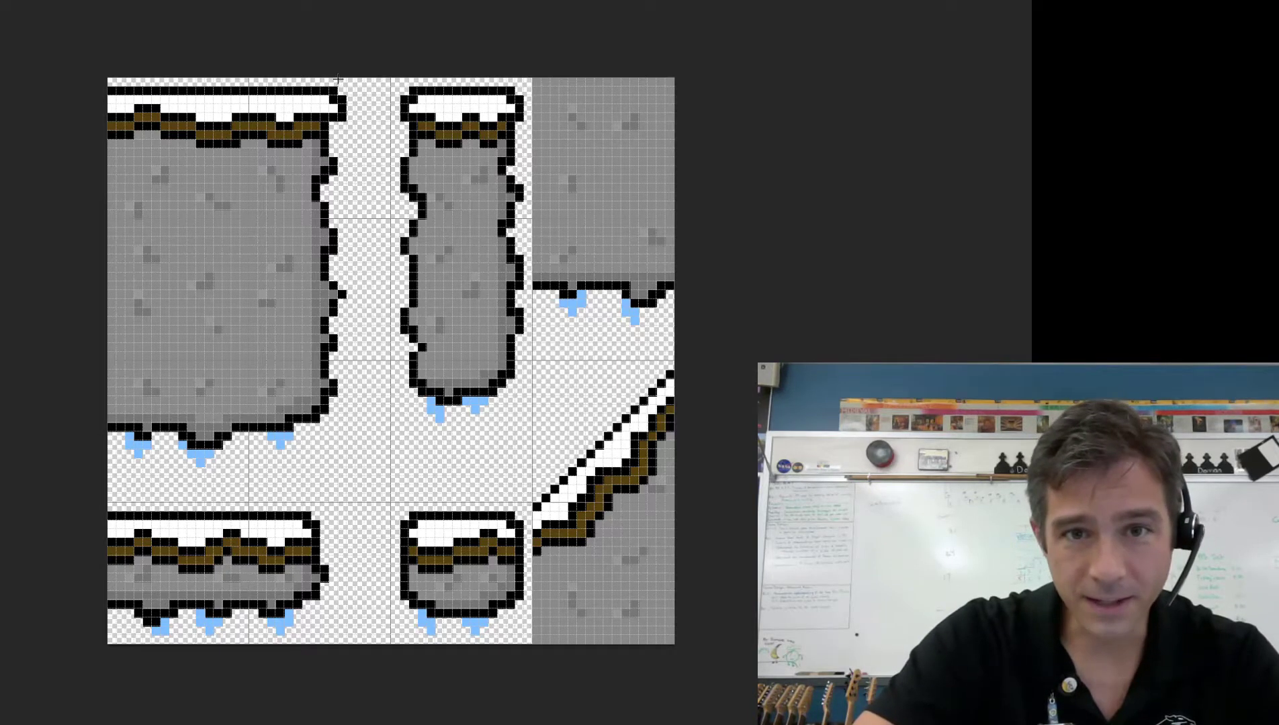
{"action": "left_click", "coordinate": [326, 538]}
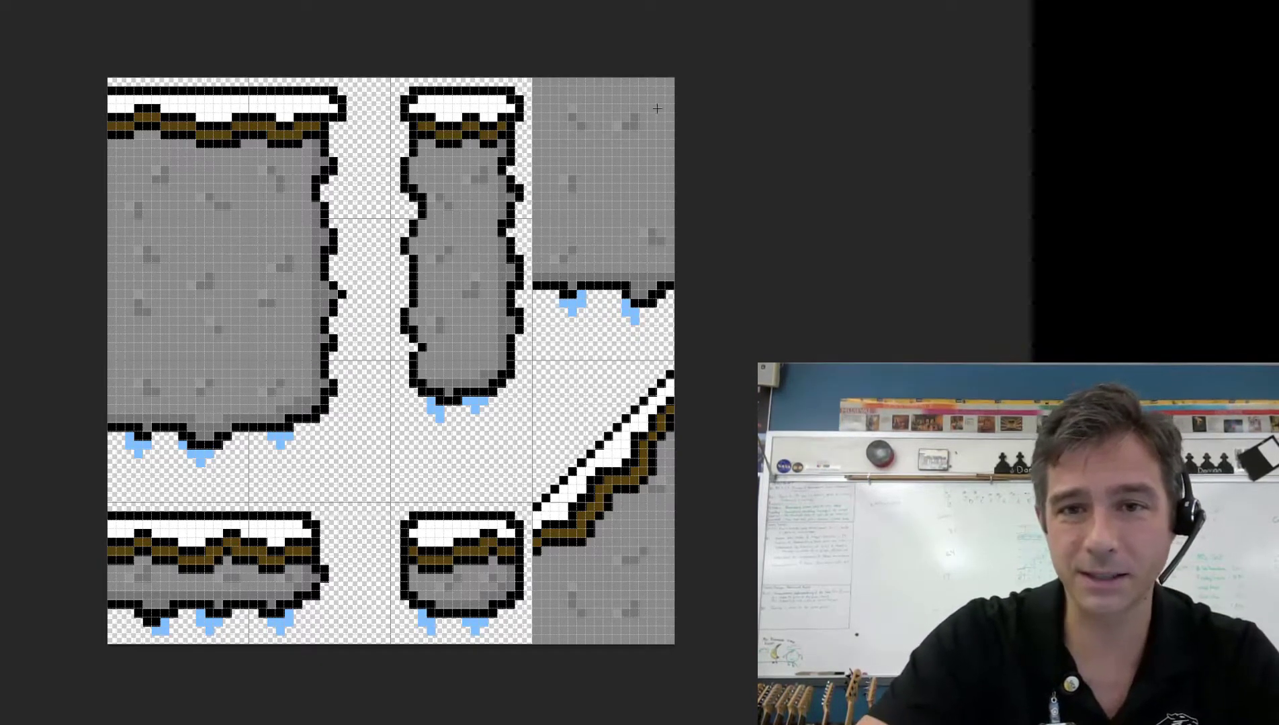
{"action": "left_click", "coordinate": [594, 145]}
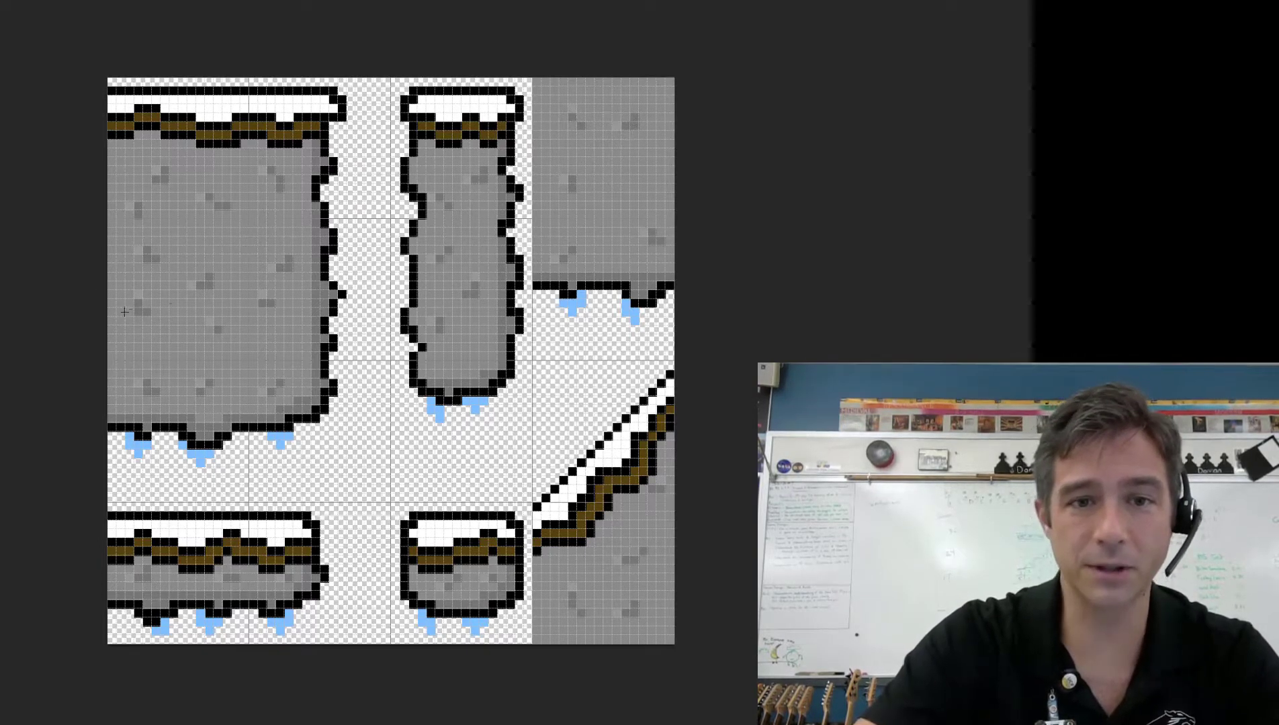
{"action": "key", "text": "ctrl"}
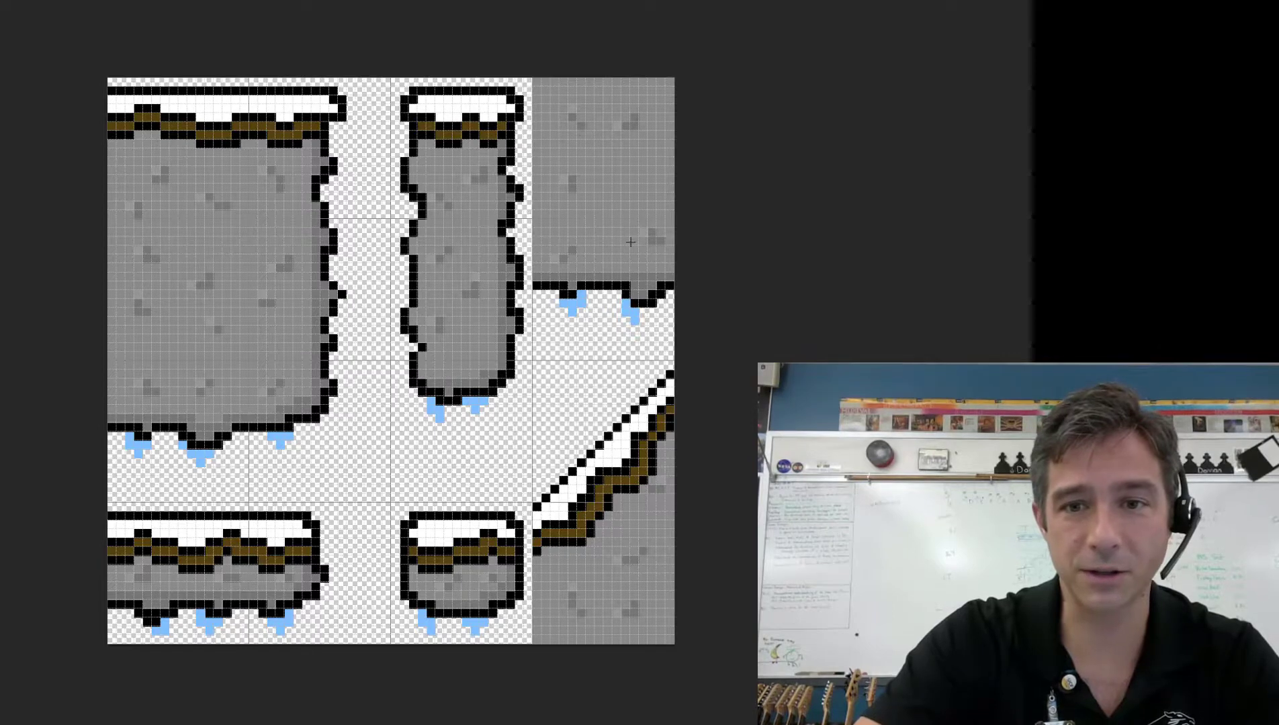
{"action": "key", "text": "ctrl"}
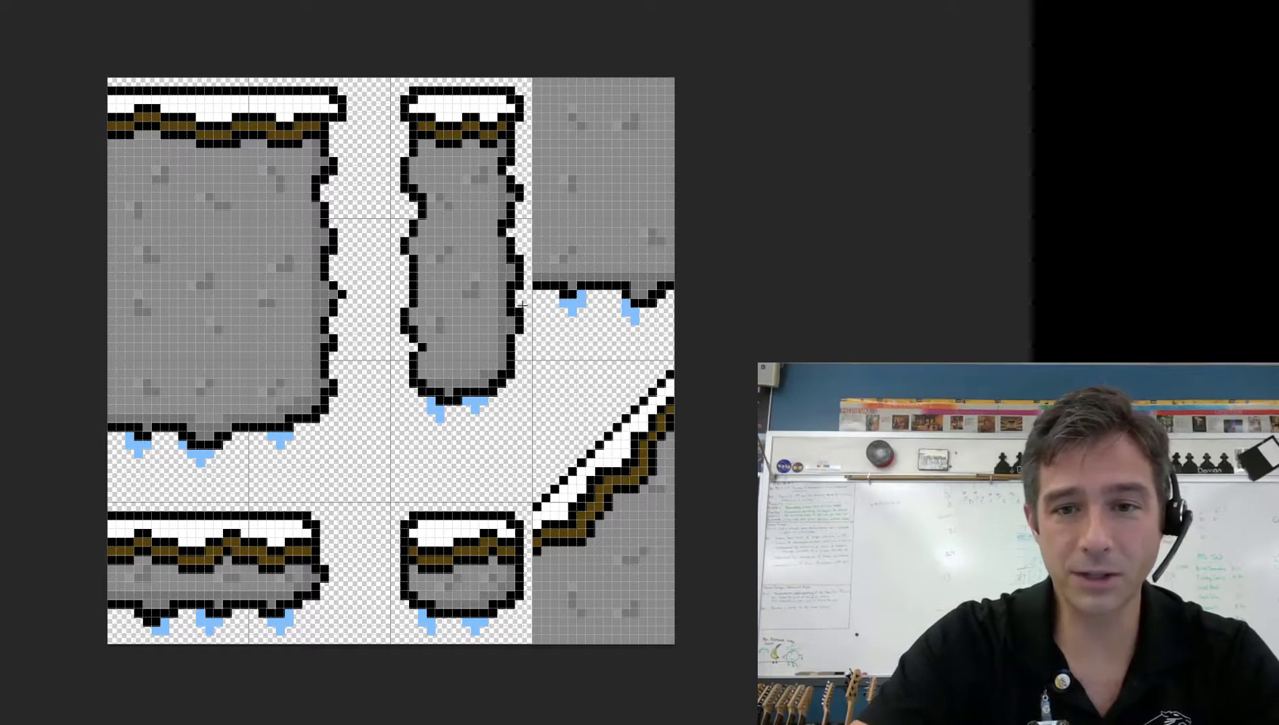
{"action": "key", "text": "ctrl"}
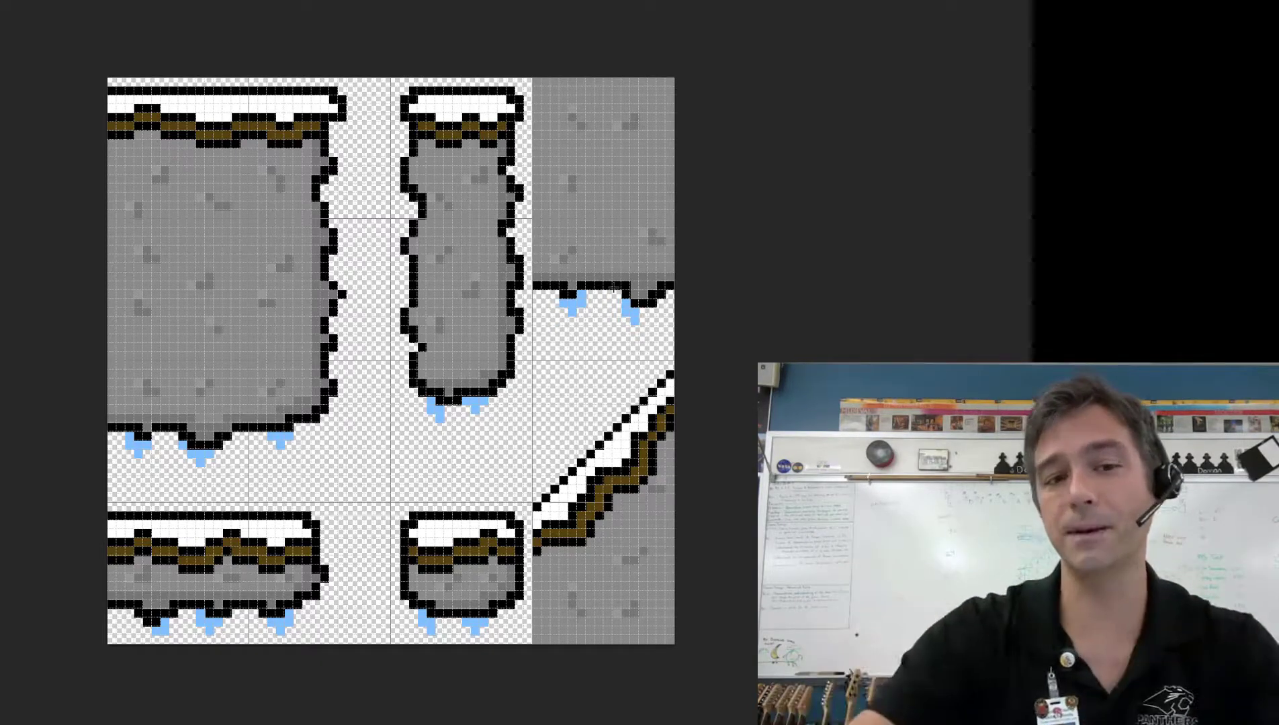
{"action": "left_click", "coordinate": [198, 462]}
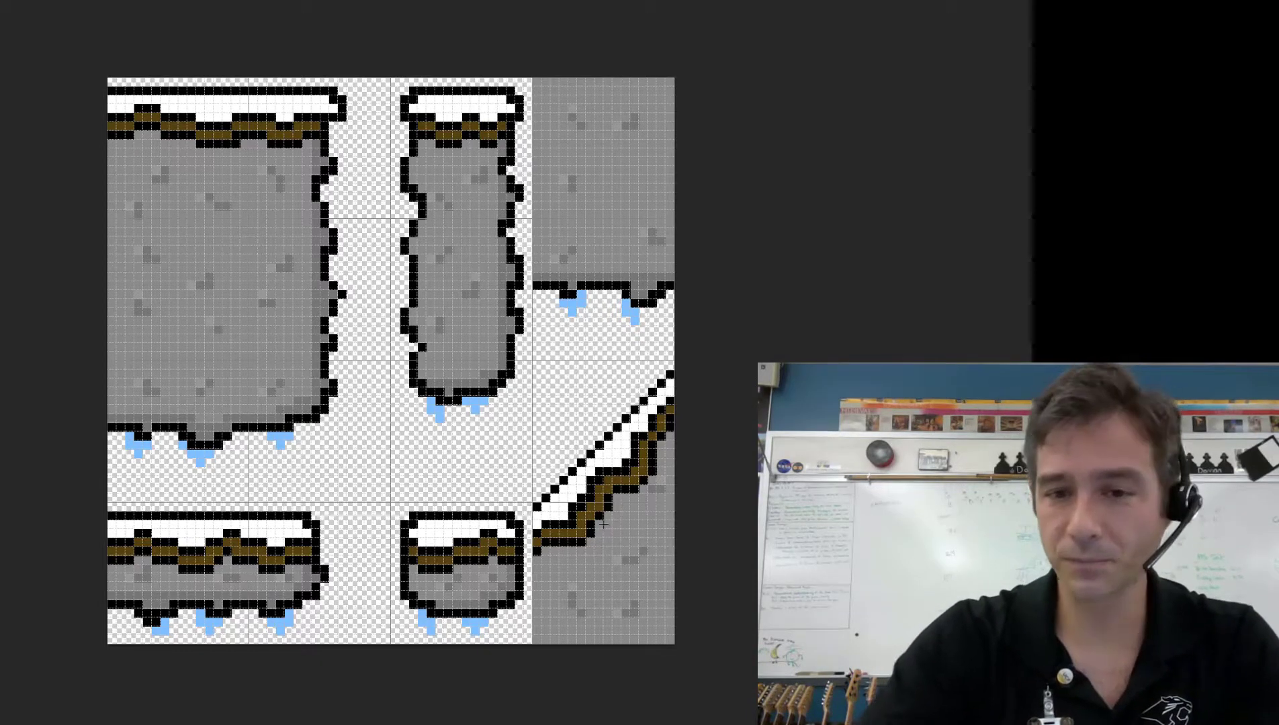
Examine the snowy slope's upper end and stone fill, comparing its snow and brown layers with those on the flat ground tile
{"action": "left_click", "coordinate": [655, 389]}
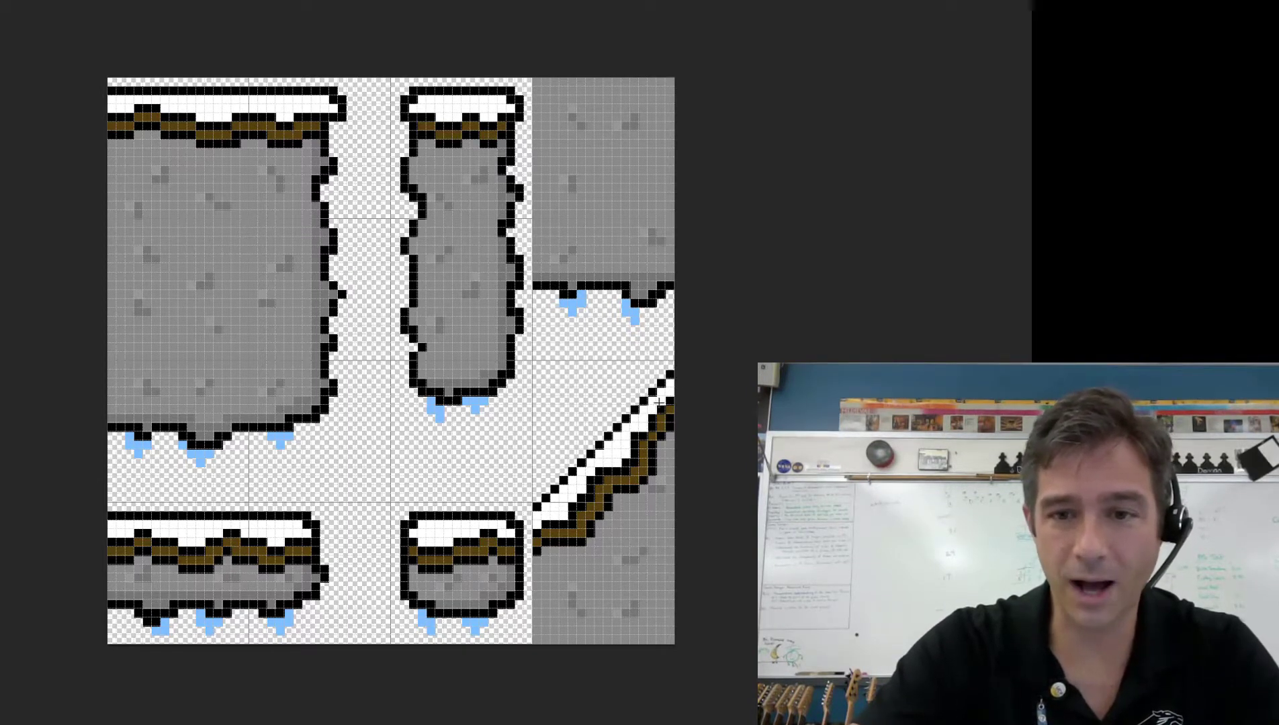
{"action": "left_click", "coordinate": [671, 370]}
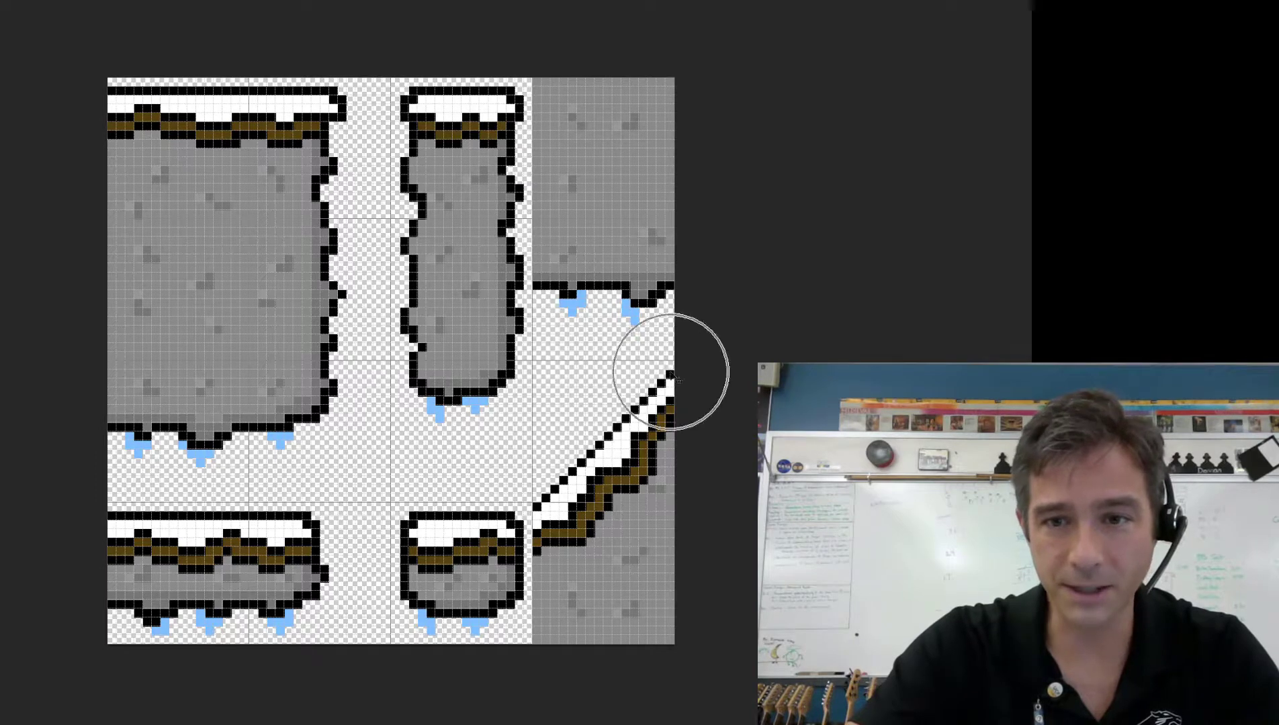
{"action": "left_click", "coordinate": [671, 370]}
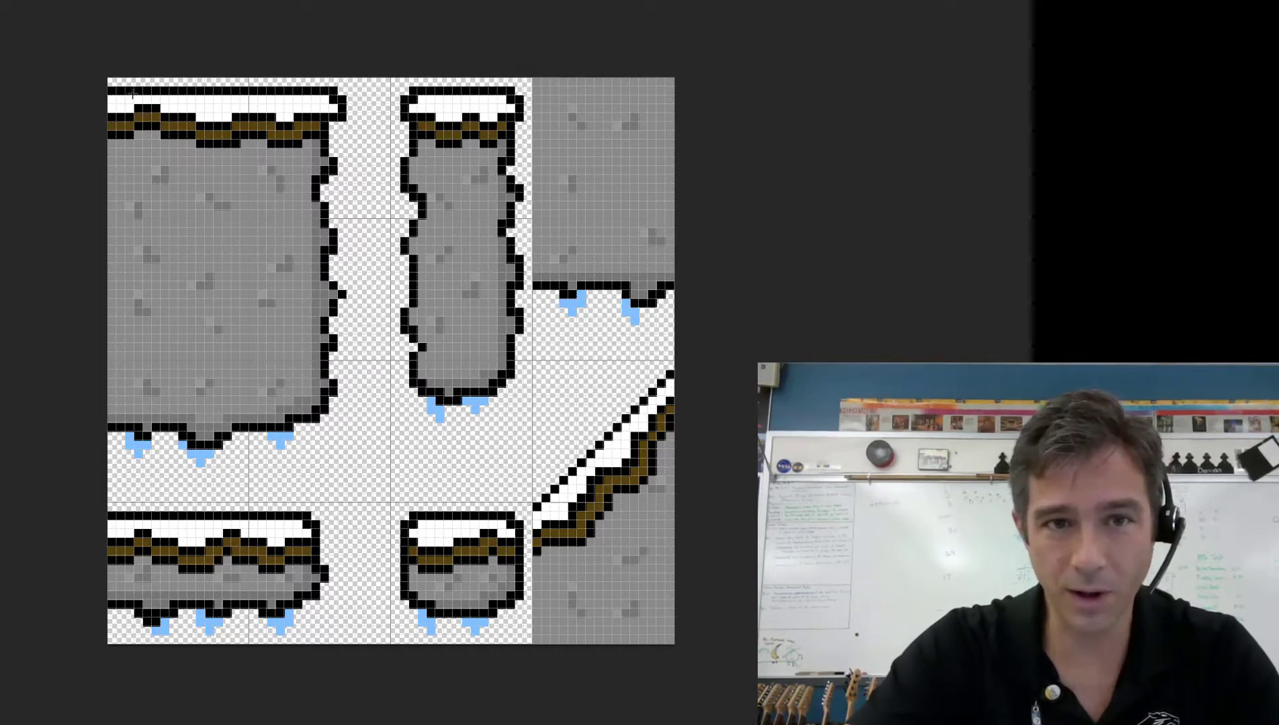
{"action": "left_click", "coordinate": [122, 105]}
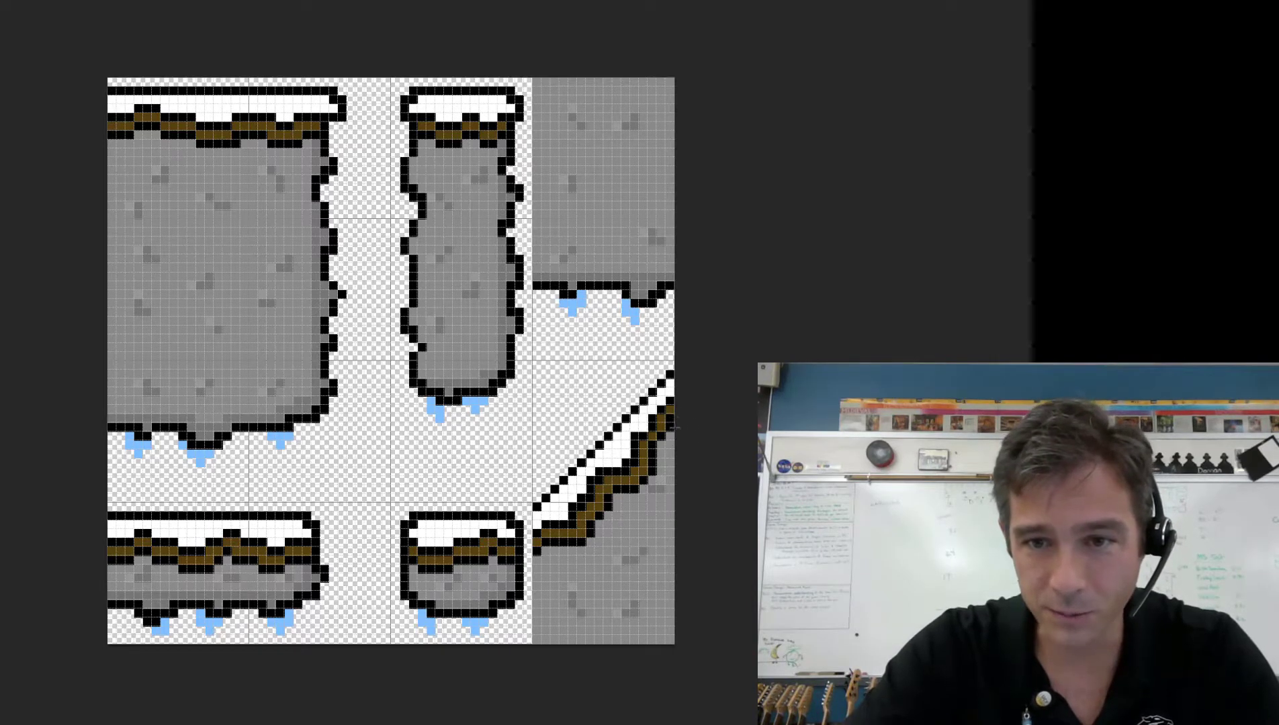
{"action": "left_click", "coordinate": [636, 541]}
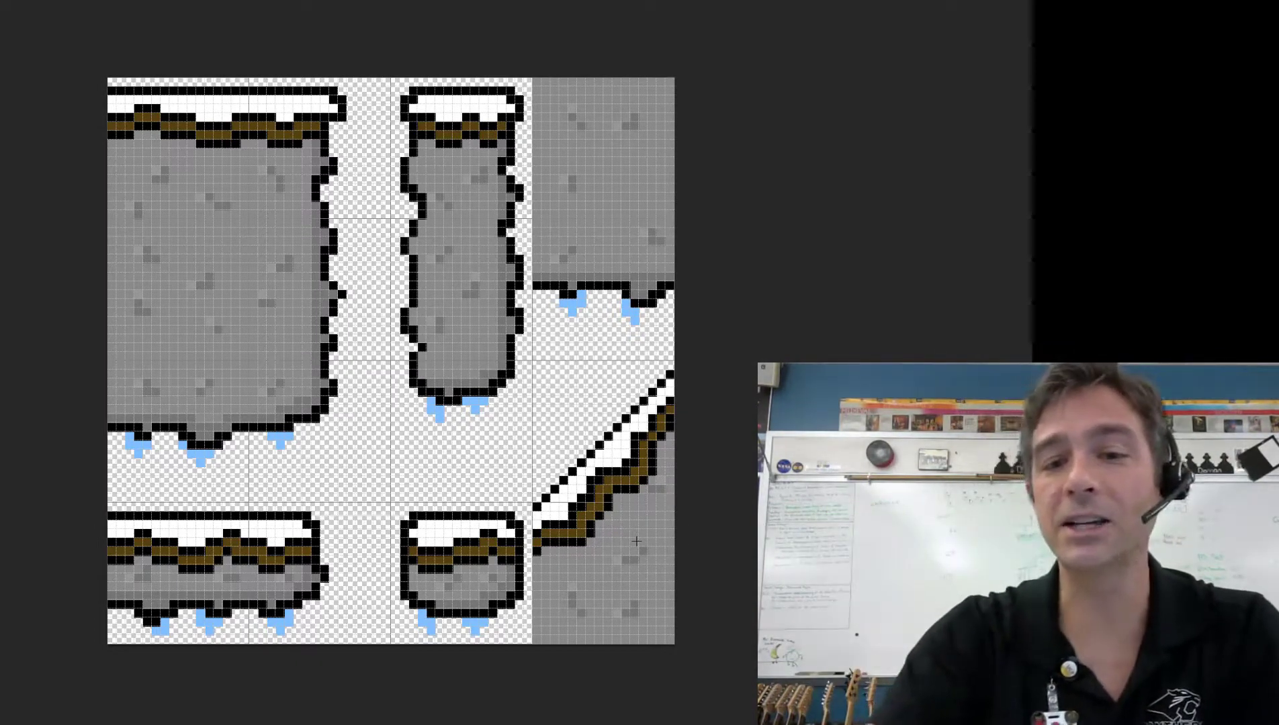
{"action": "left_click", "coordinate": [568, 556]}
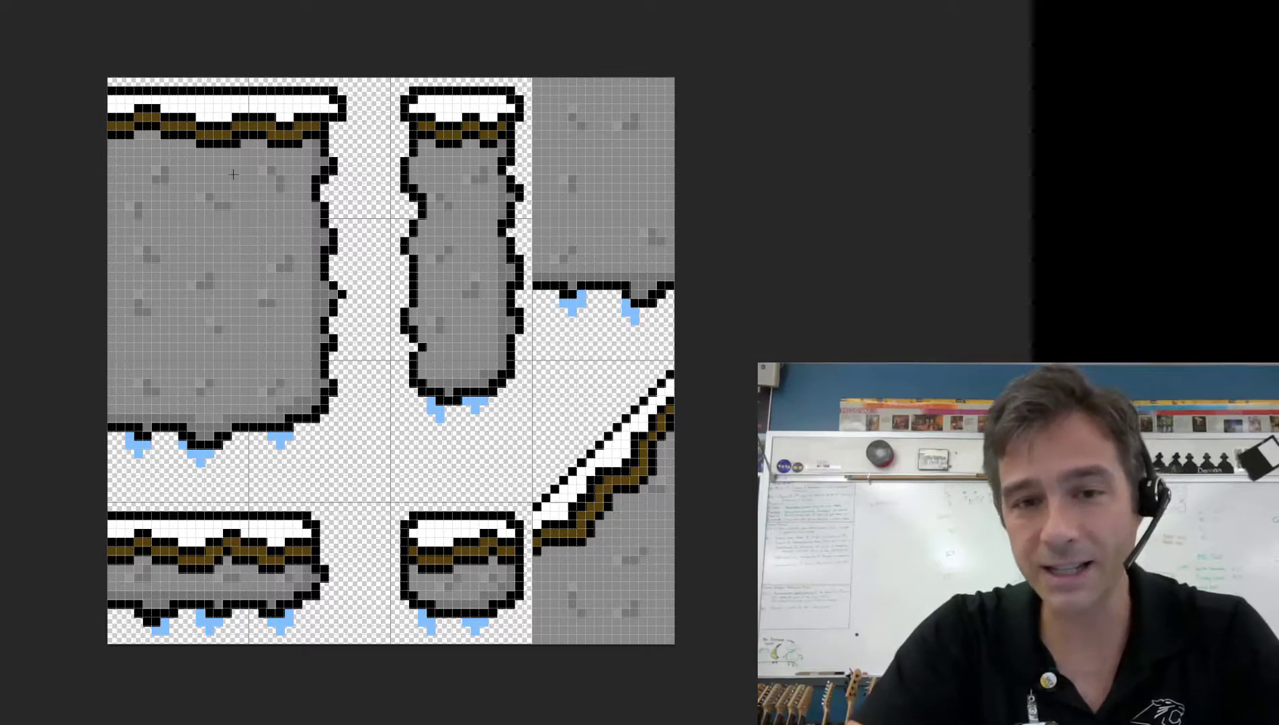
{"action": "left_click", "coordinate": [156, 128]}
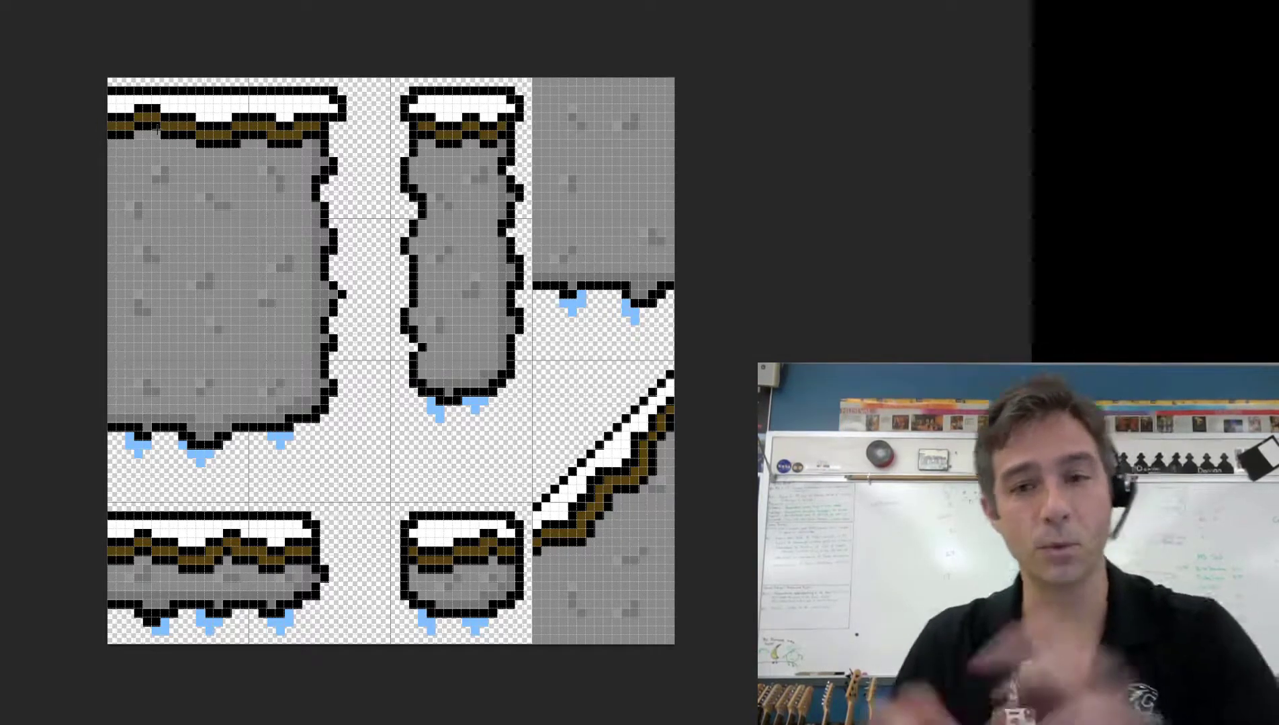